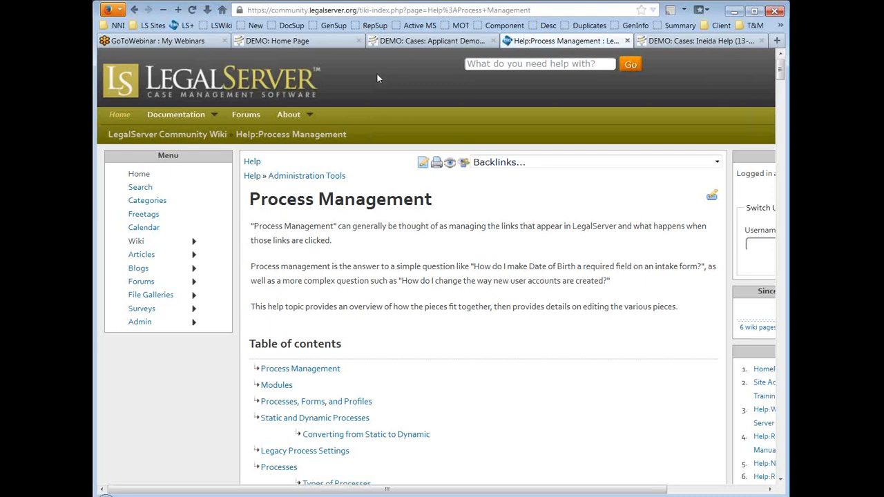
Step: Return to the demo case's saved Applicant Demographics page and open its Admin options
click(441, 41)
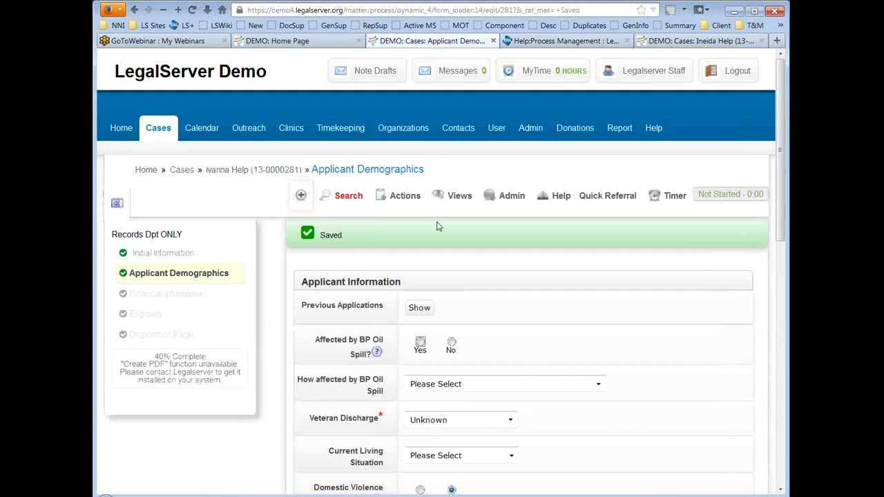
click(523, 197)
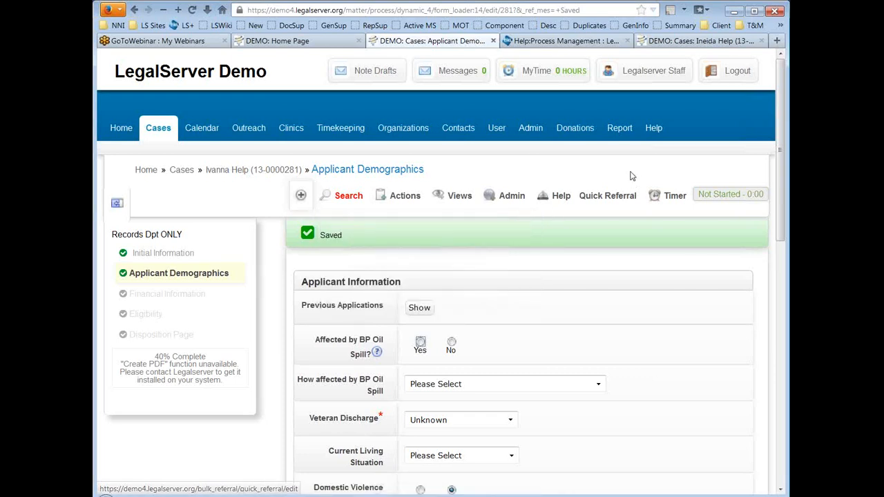
Step: Look over another case's older-style Applicant Demographics form, then show the Home Page's 18 incomplete intakes
click(699, 42)
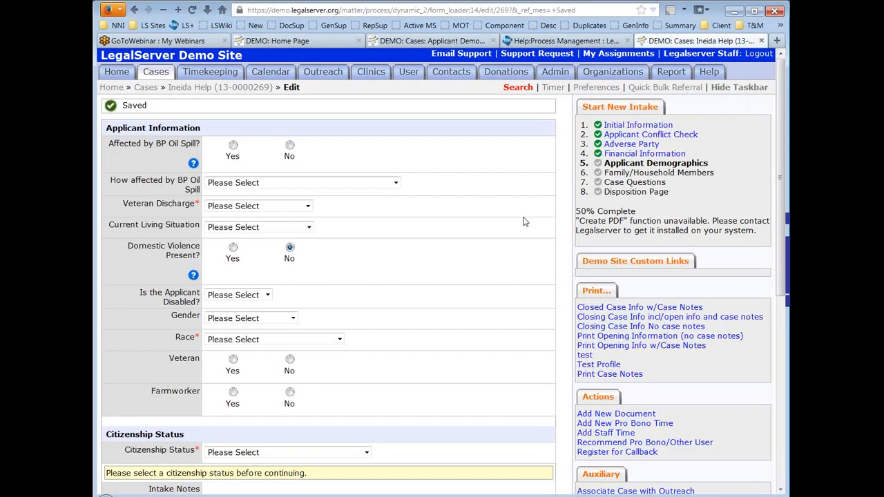
scroll(545, 250, down, 5)
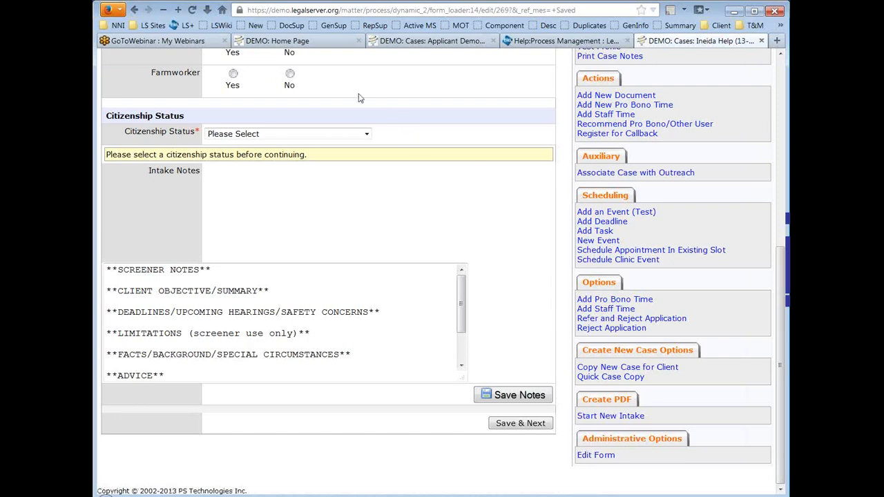
click(318, 44)
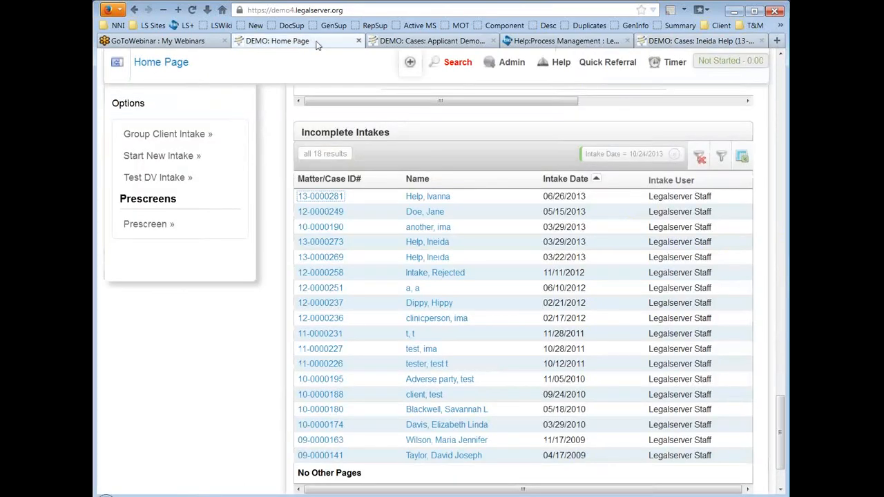
Step: Under Admin > User Management, search 'role' and open User Roles (Permissions)
scroll(272, 303, up, 5)
scroll(271, 302, up, 15)
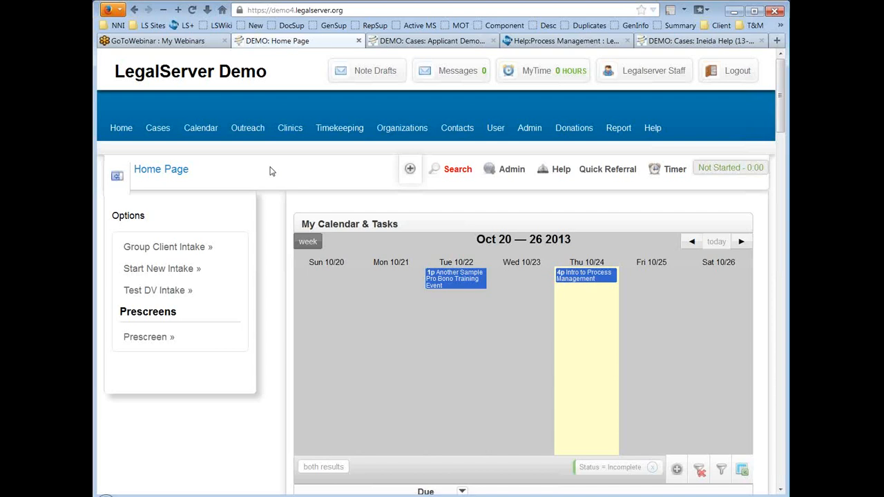
click(525, 131)
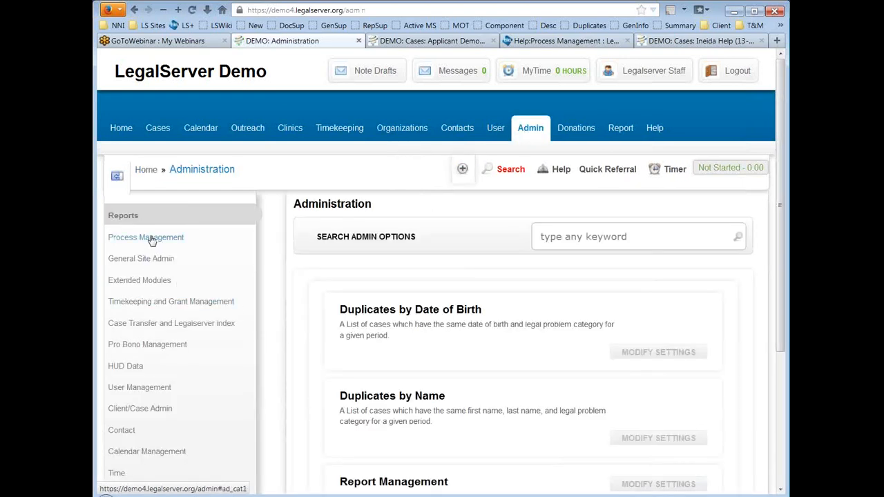
click(138, 391)
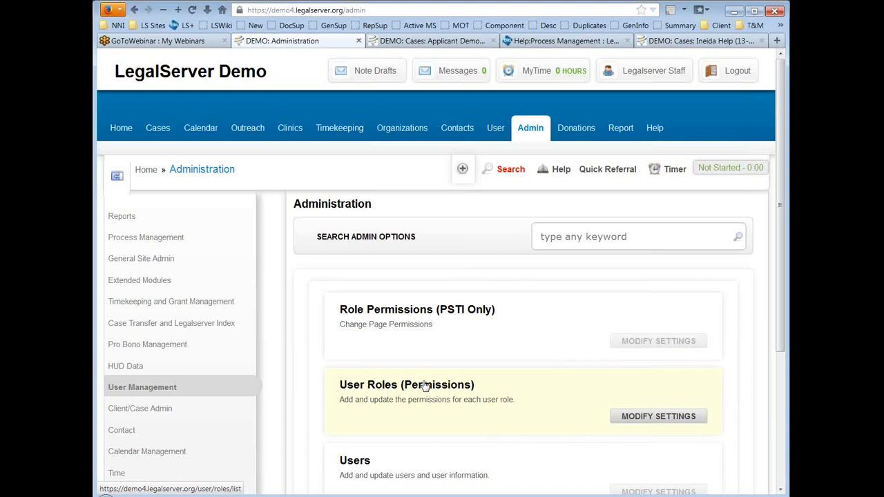
click(654, 236)
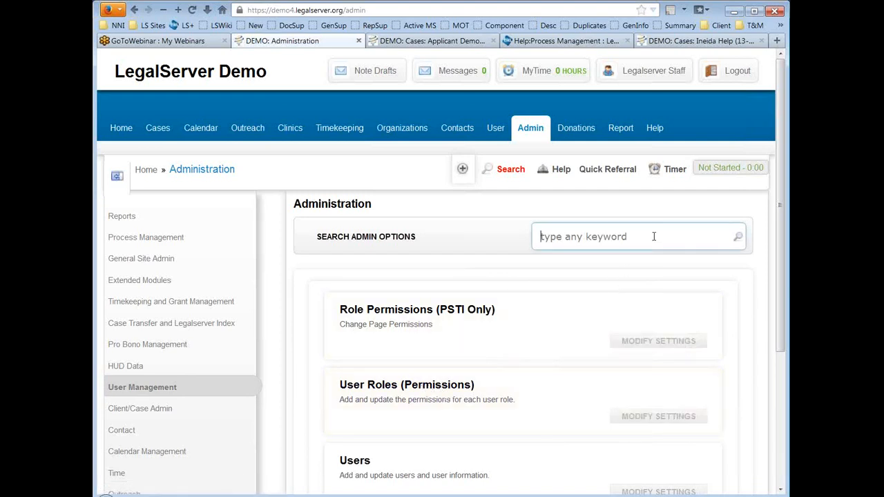
text(role)
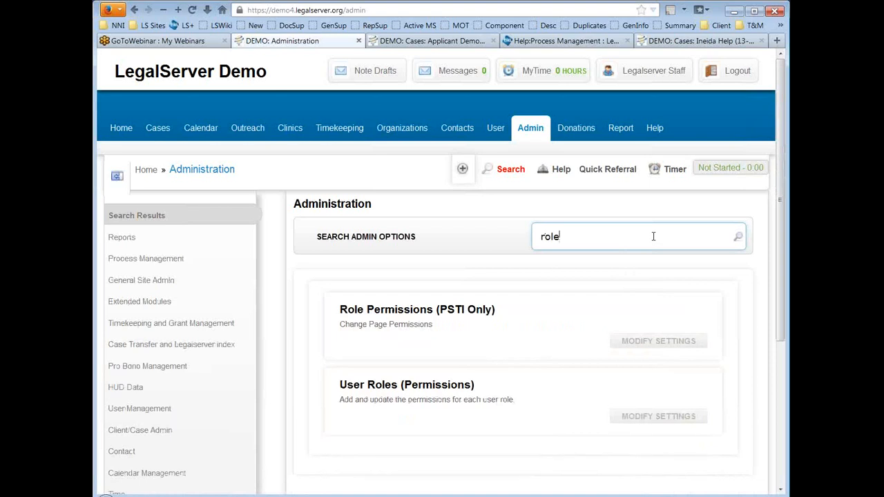
click(392, 389)
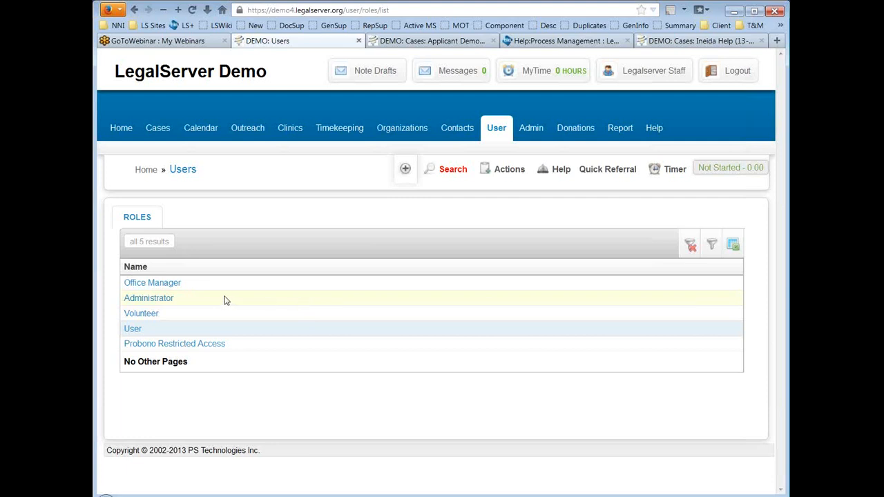
Step: Open the Administrator role's permissions and highlight the View Edit Form Link permission
click(160, 304)
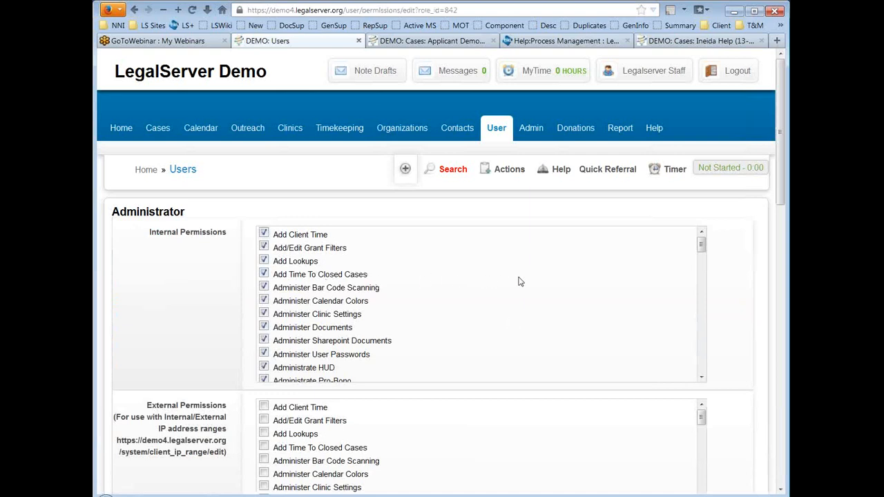
scroll(520, 281, down, 10)
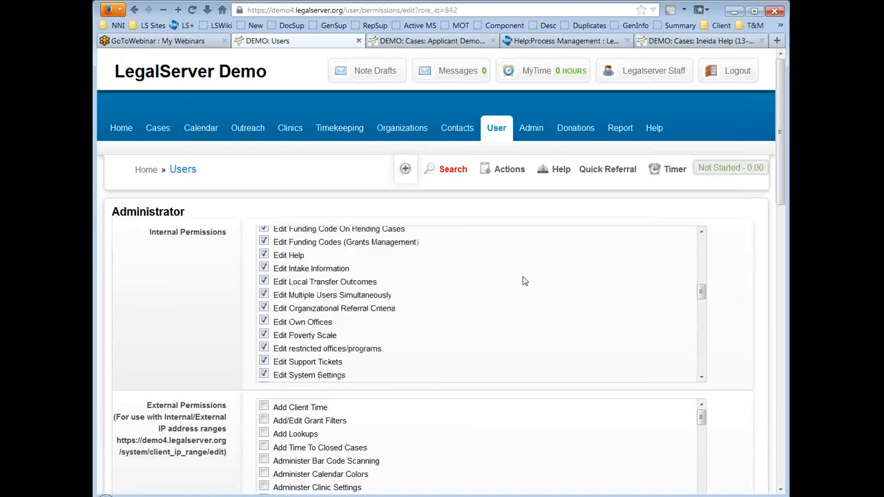
scroll(523, 281, down, 15)
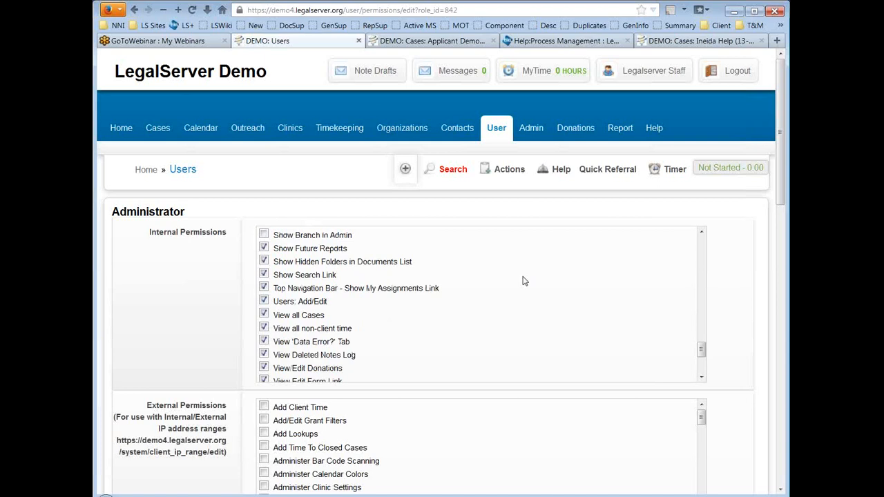
scroll(523, 281, down, 2)
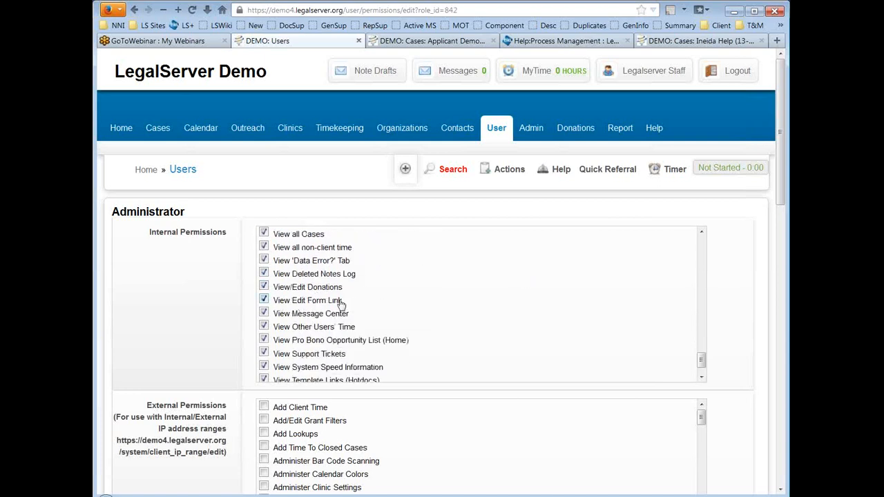
drag(349, 303, 279, 308)
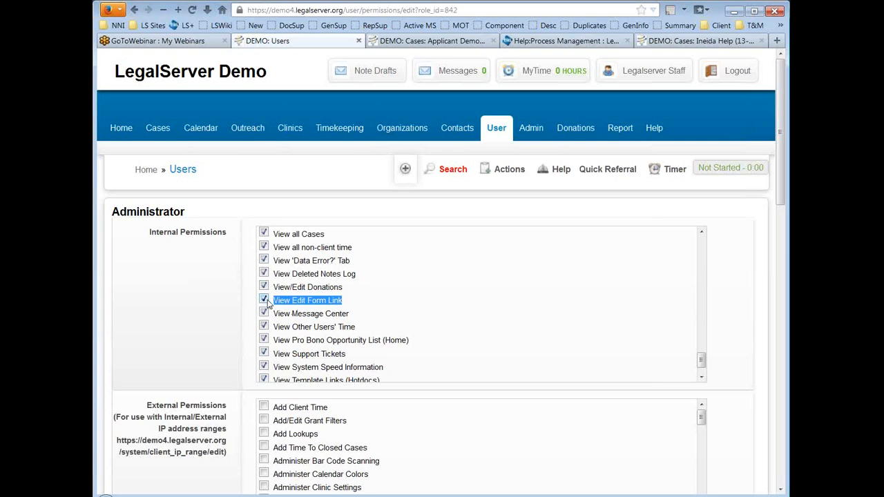
click(116, 286)
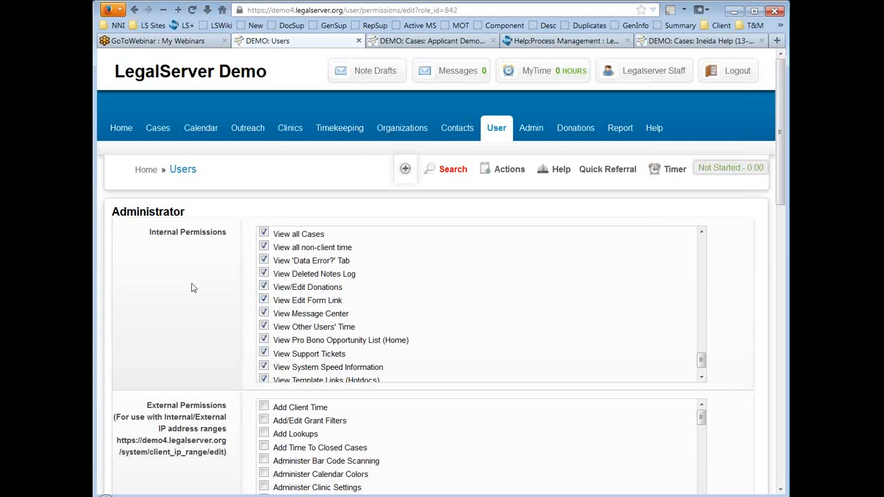
Step: Review the remaining Administrator permissions and save the role with Continue
scroll(190, 277, down, 2)
scroll(188, 272, down, 2)
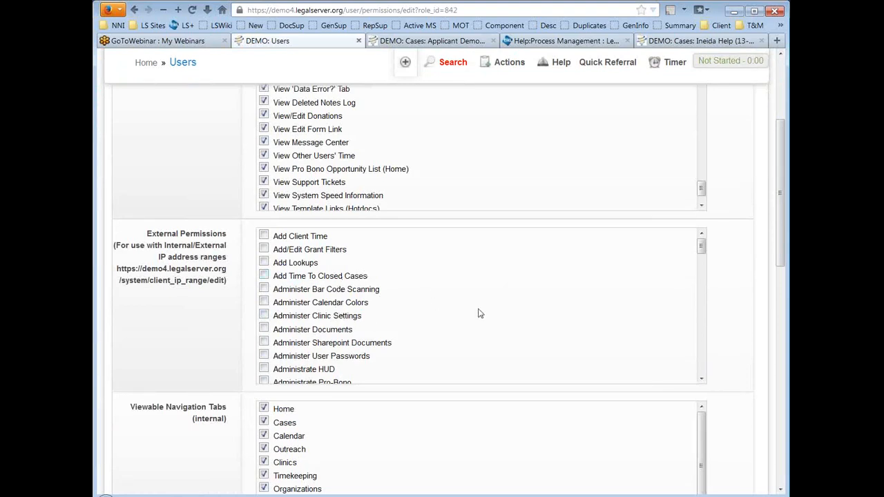
scroll(725, 293, down, 12)
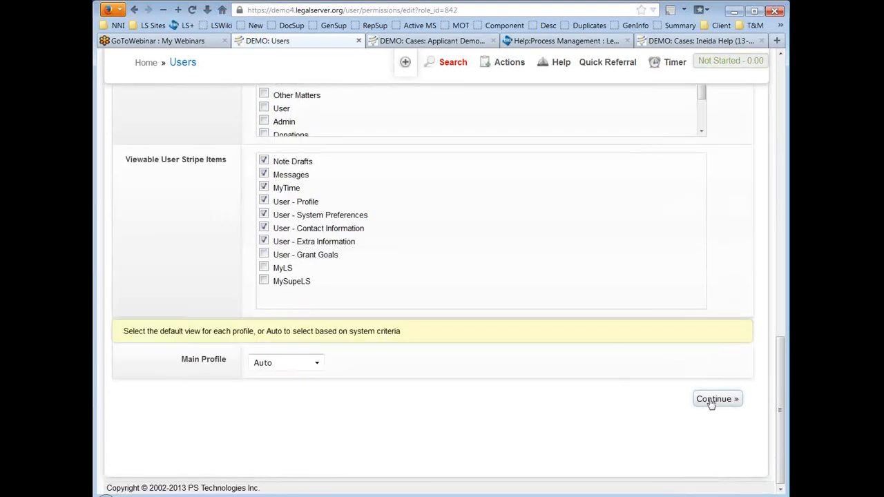
click(712, 401)
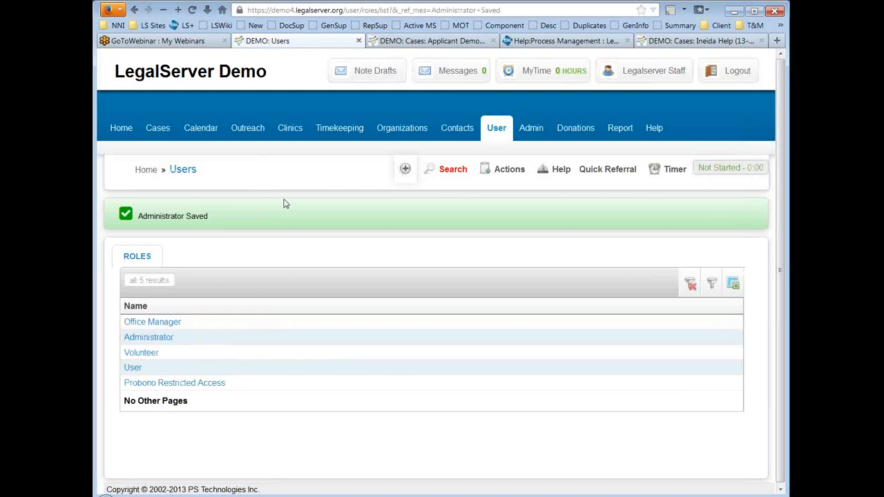
Step: Check the help and user roles tabs, then return to the saved Applicant Demographics case page
click(540, 41)
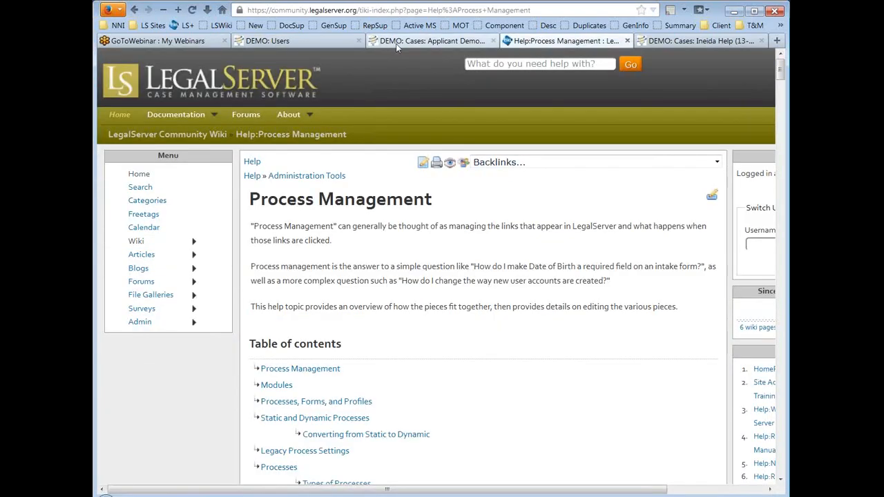
click(321, 41)
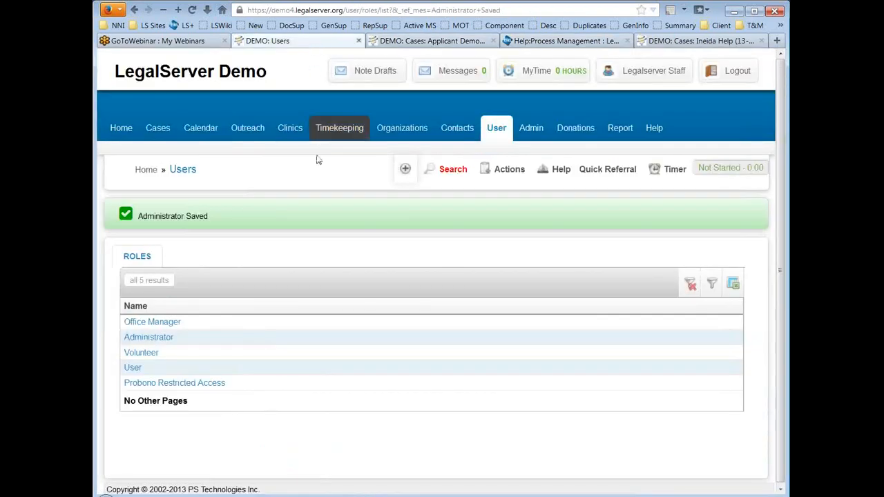
click(531, 131)
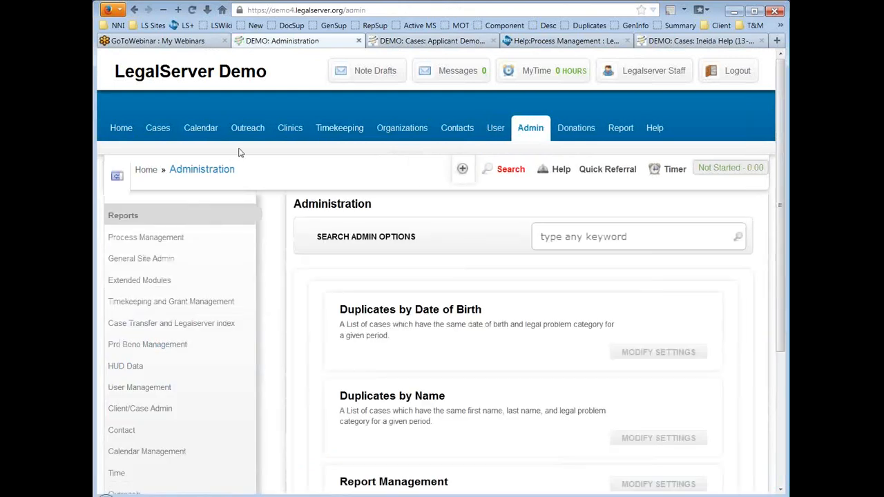
click(444, 42)
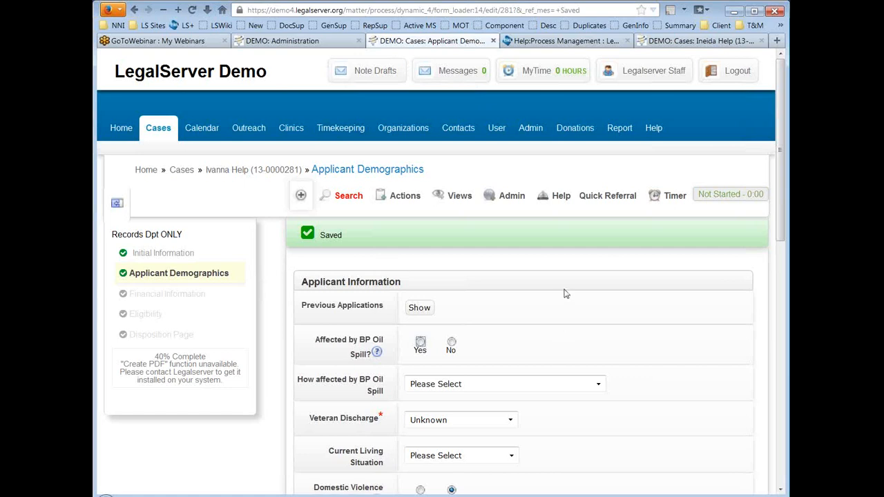
Step: Open the Applicant Demographics form definition through Admin > Edit Form
click(510, 207)
click(495, 278)
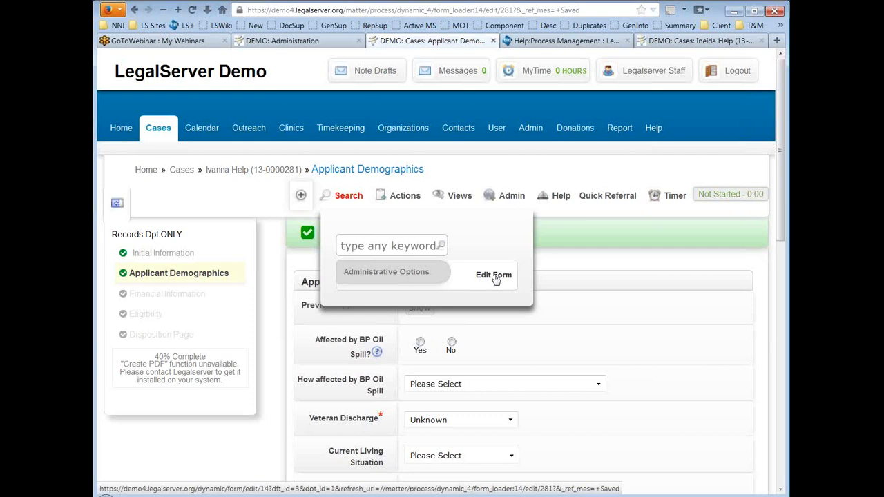
click(494, 276)
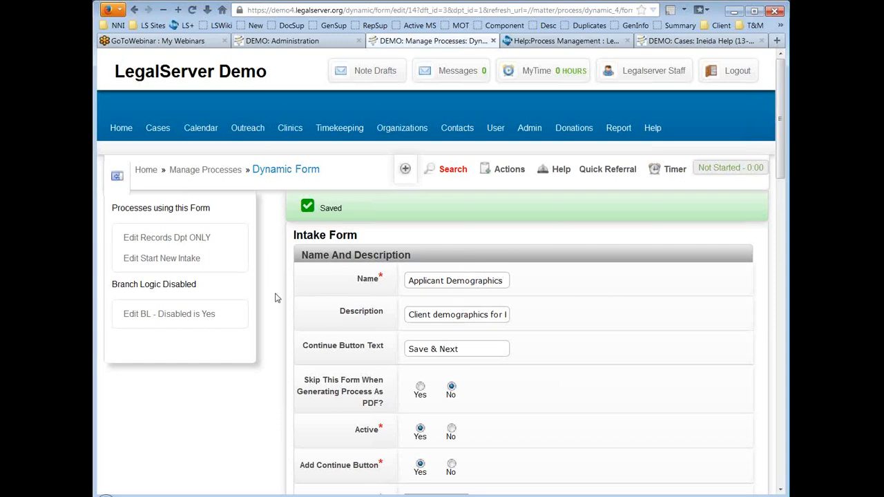
Step: Review the form's enabled and disabled Form Elements, then go to the DEMO: Administration page
scroll(273, 295, down, 2)
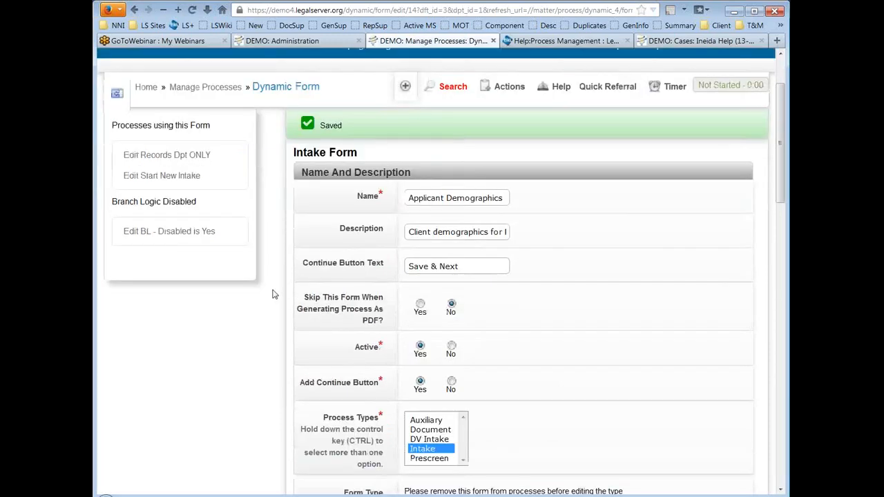
scroll(339, 295, down, 2)
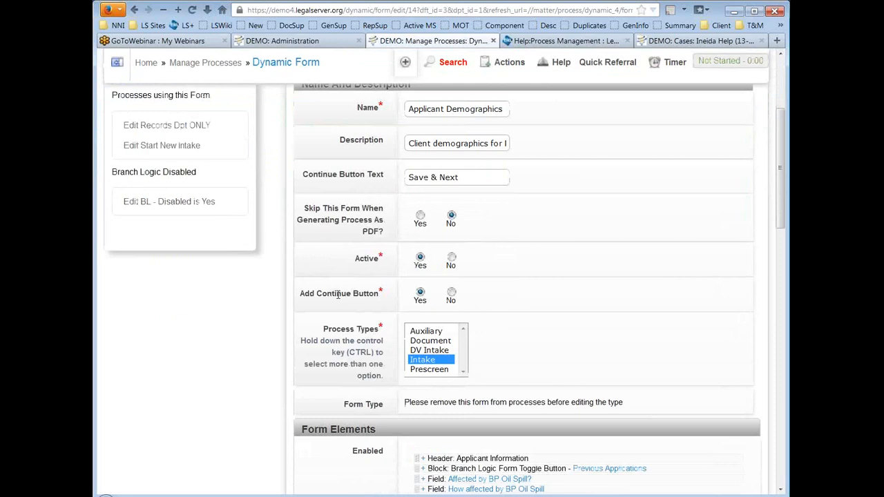
scroll(339, 295, down, 6)
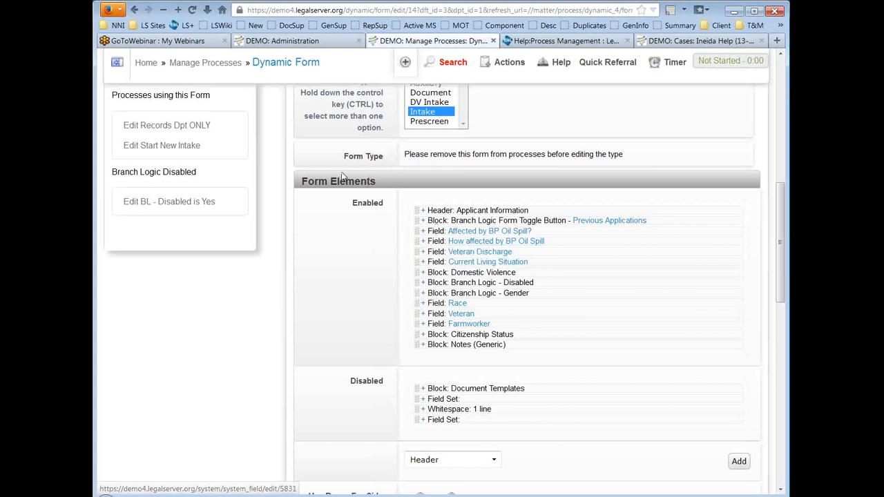
click(311, 42)
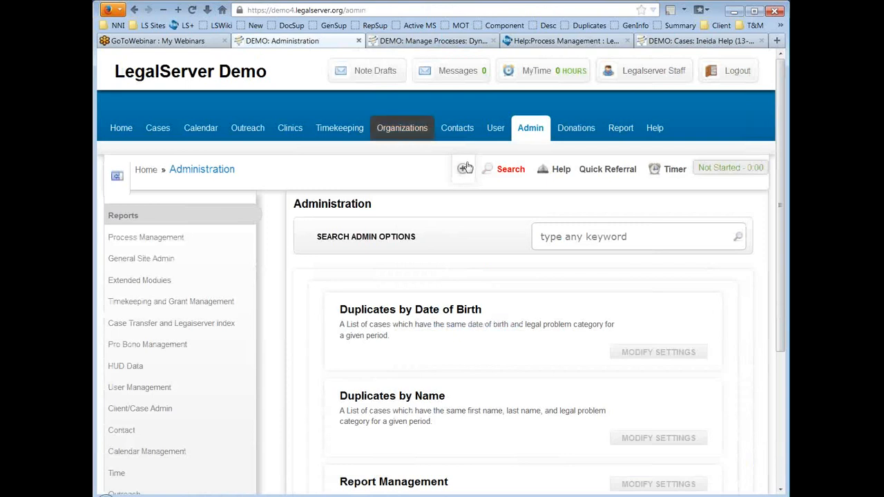
Step: Open Process Management's Processes, Forms, and Profiles page
click(163, 240)
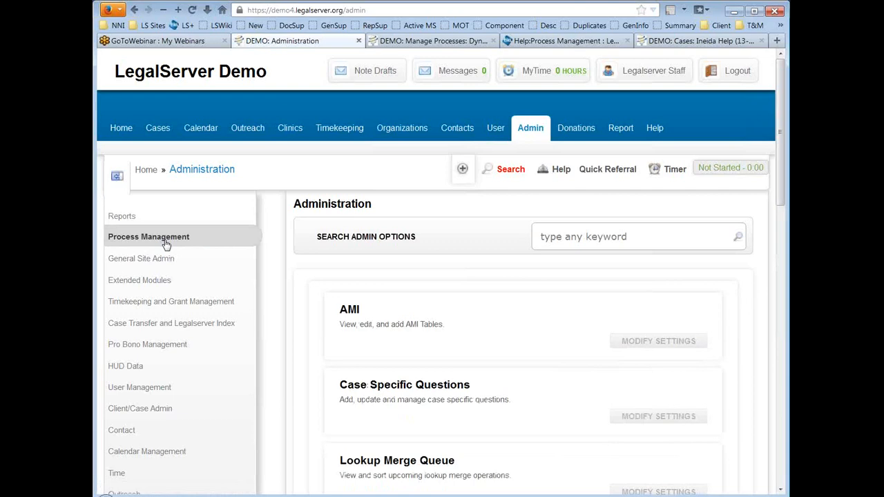
scroll(290, 295, down, 8)
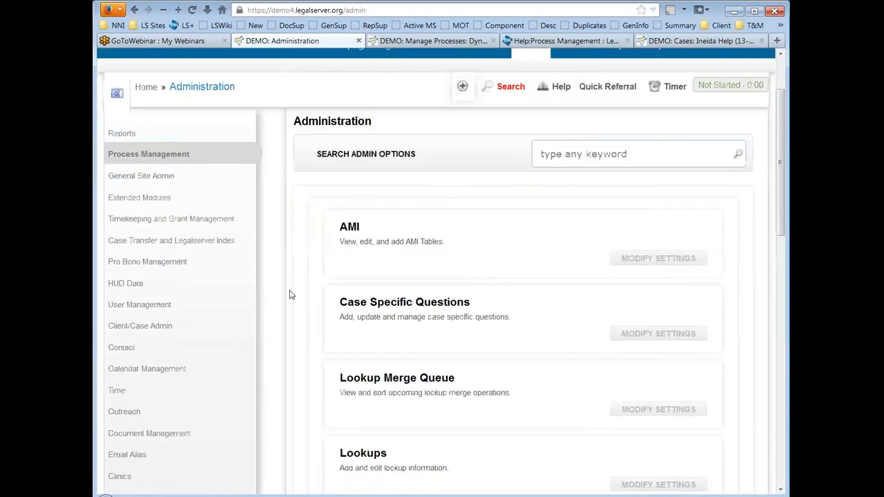
scroll(290, 295, down, 2)
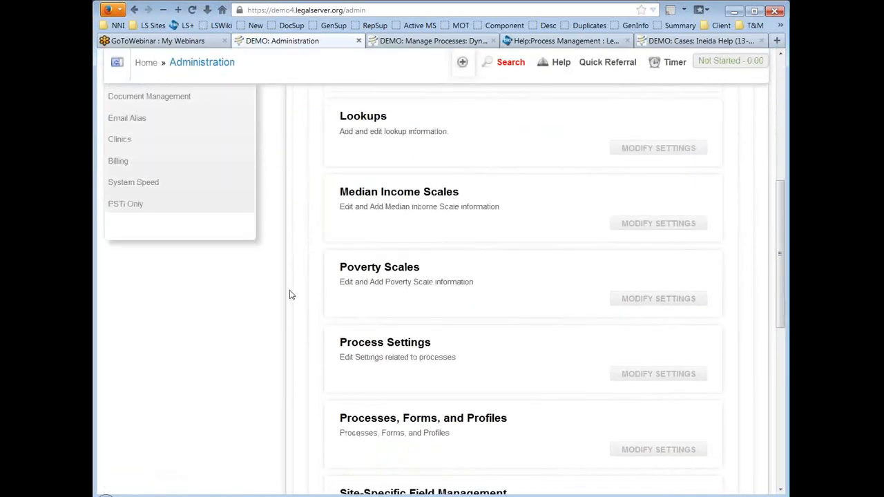
scroll(290, 295, down, 2)
click(446, 338)
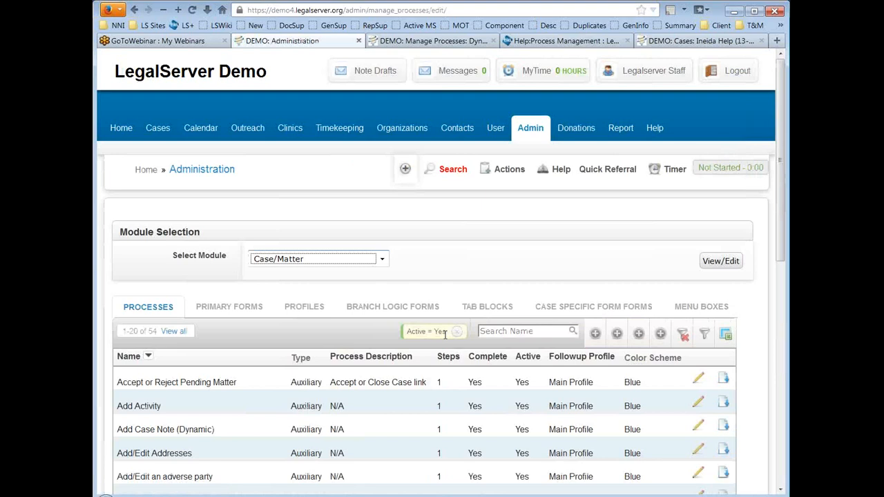
Step: Show page 2 of Case/Matter primary forms (21–40 of 92), listing Applicant Demographics
click(235, 309)
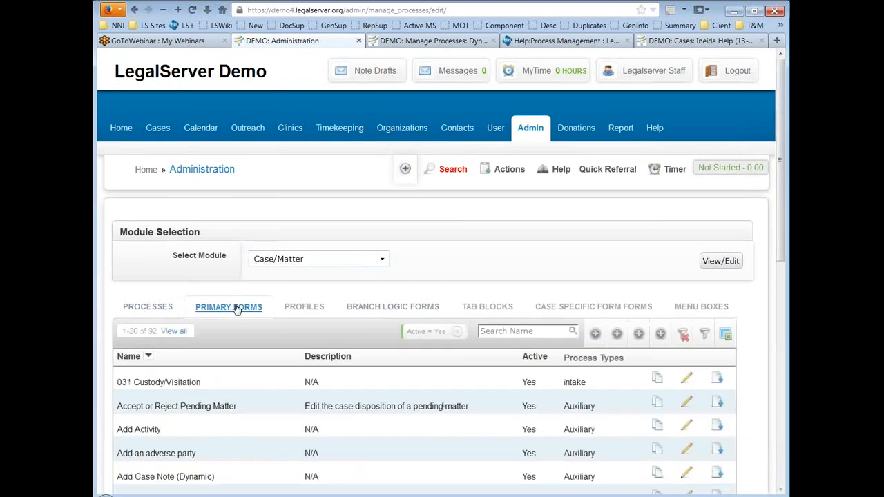
scroll(505, 250, down, 4)
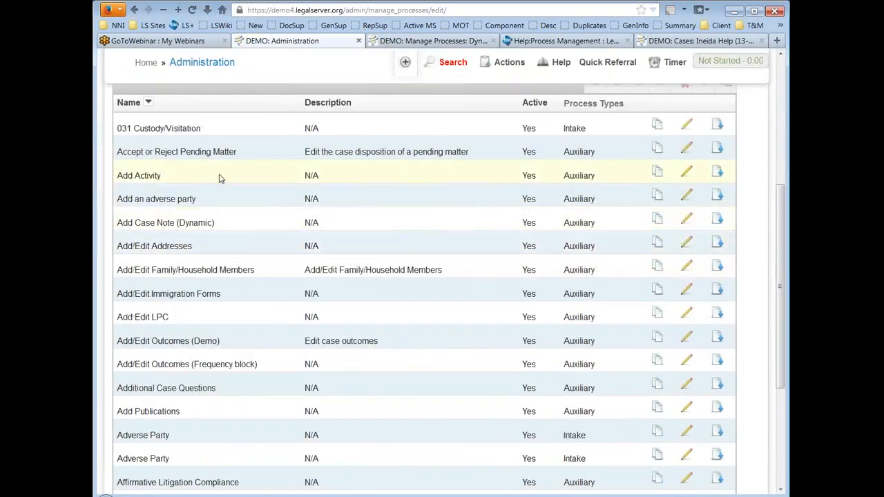
scroll(250, 176, down, 3)
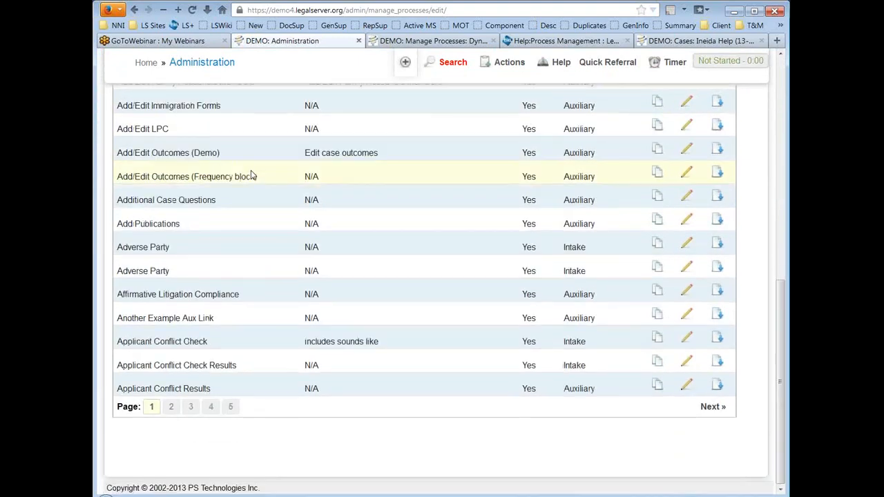
click(172, 410)
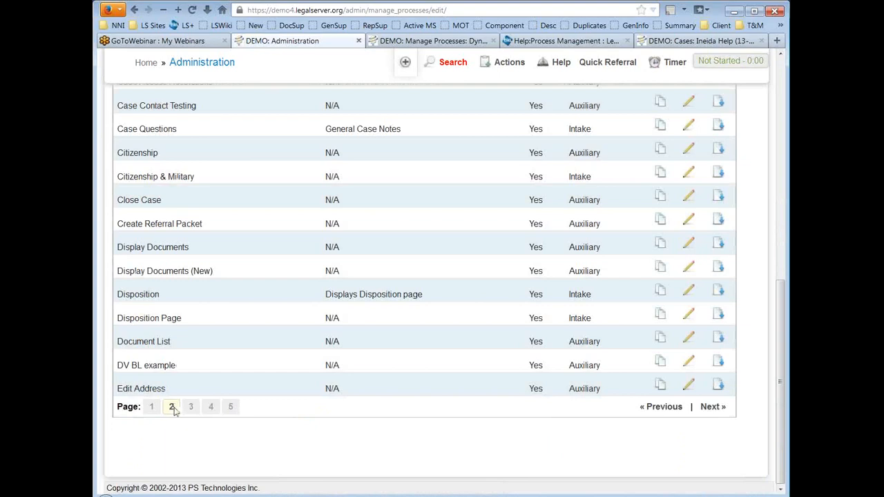
scroll(255, 305, up, 4)
scroll(255, 305, up, 2)
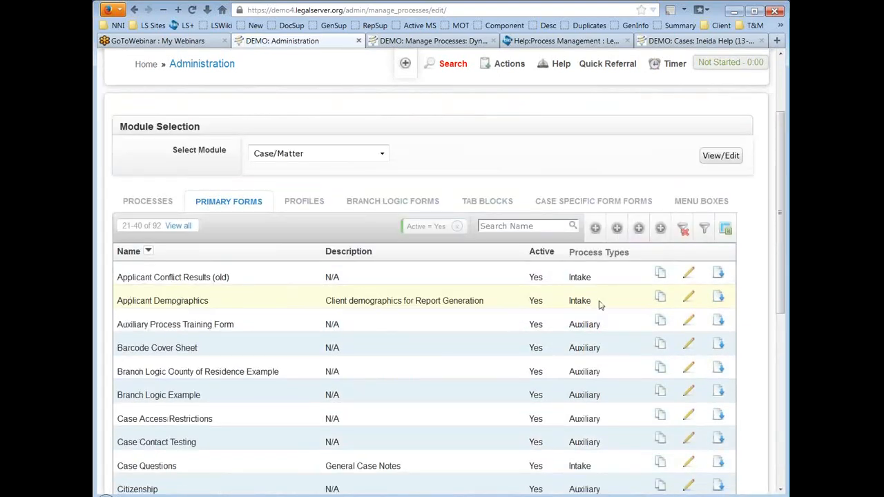
Step: Edit the Applicant Demographics form from its row, then view the Help:Process Management wiki page
click(688, 299)
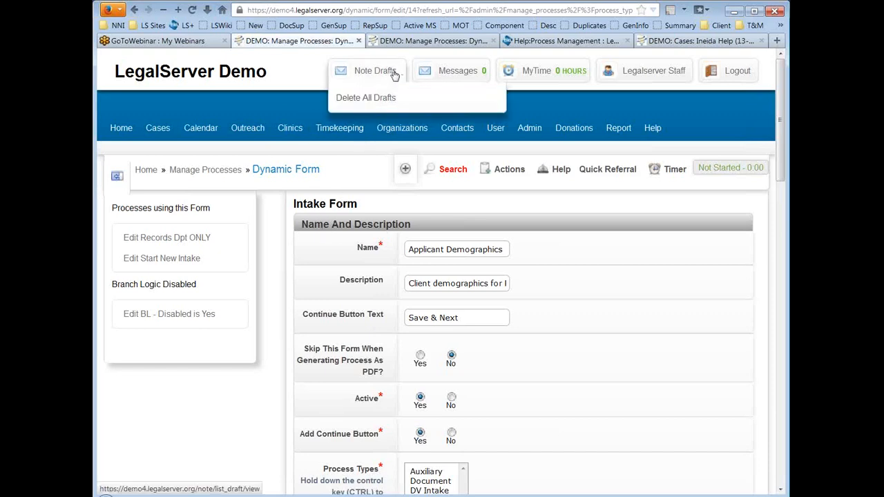
click(567, 41)
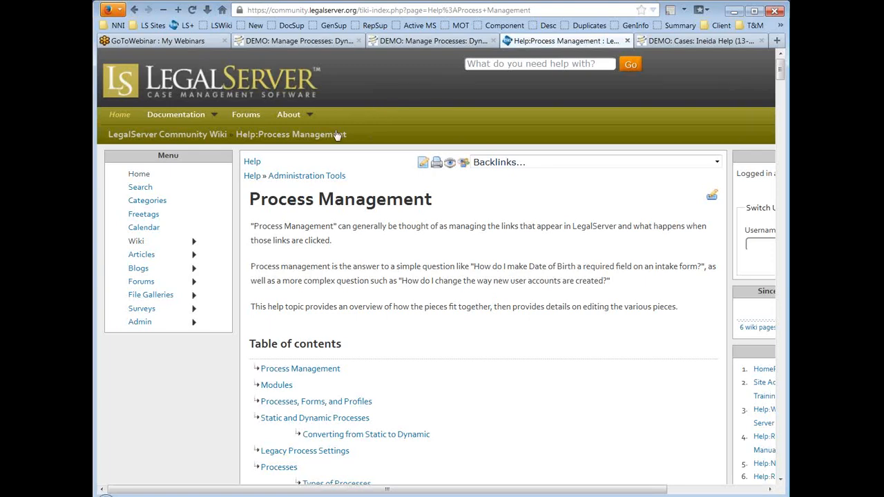
scroll(482, 254, down, 5)
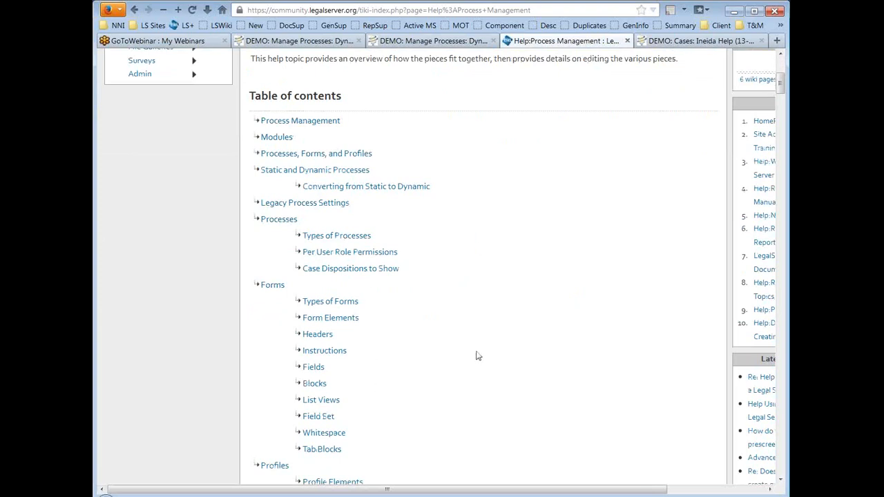
scroll(488, 286, down, 2)
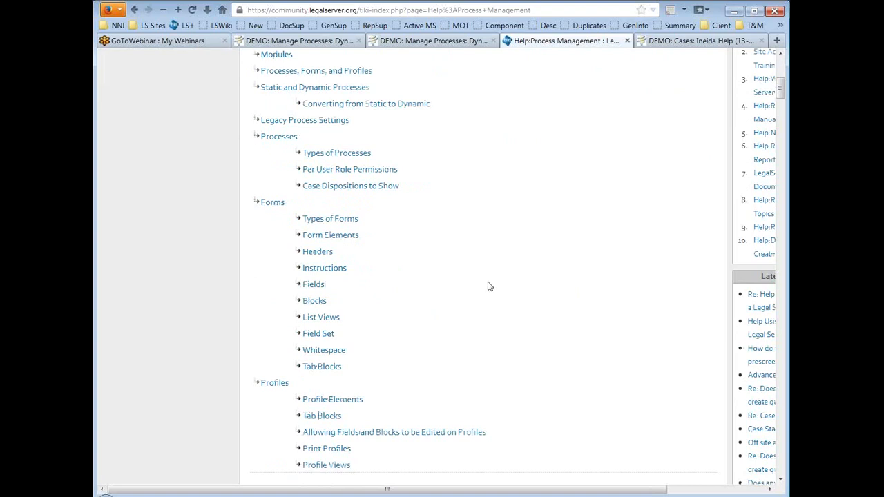
scroll(488, 286, down, 2)
scroll(487, 286, down, 4)
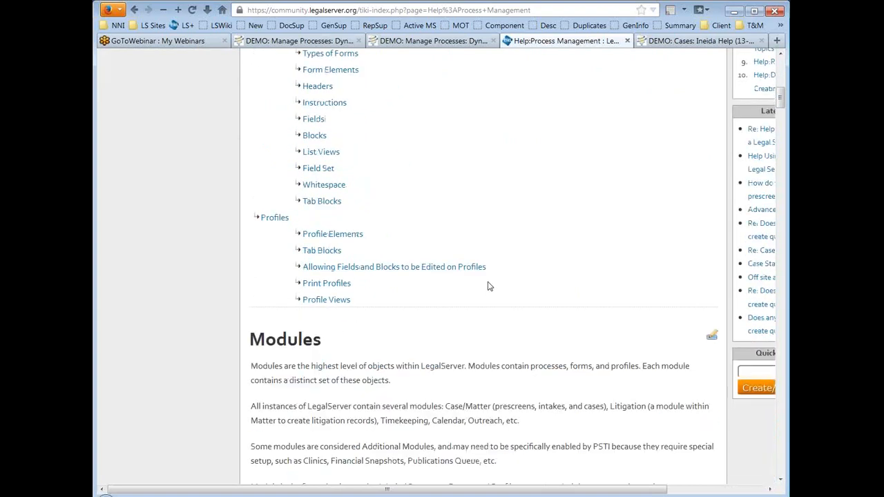
scroll(489, 282, down, 2)
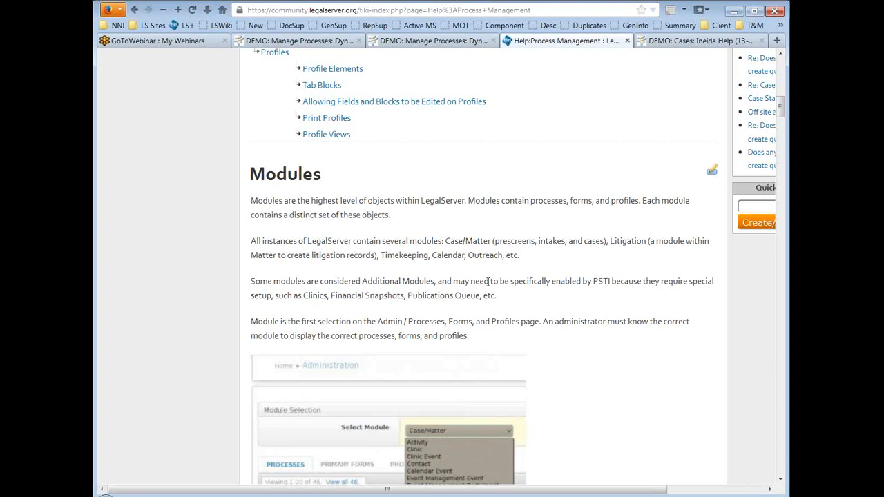
Step: Go to Administration > Process Management > Processes, Forms, and Profiles for Case/Matter primary forms
click(310, 40)
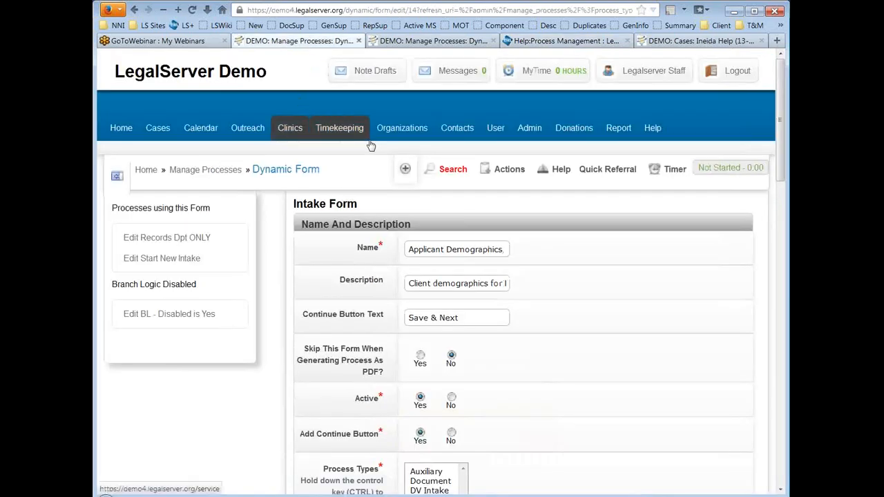
click(536, 132)
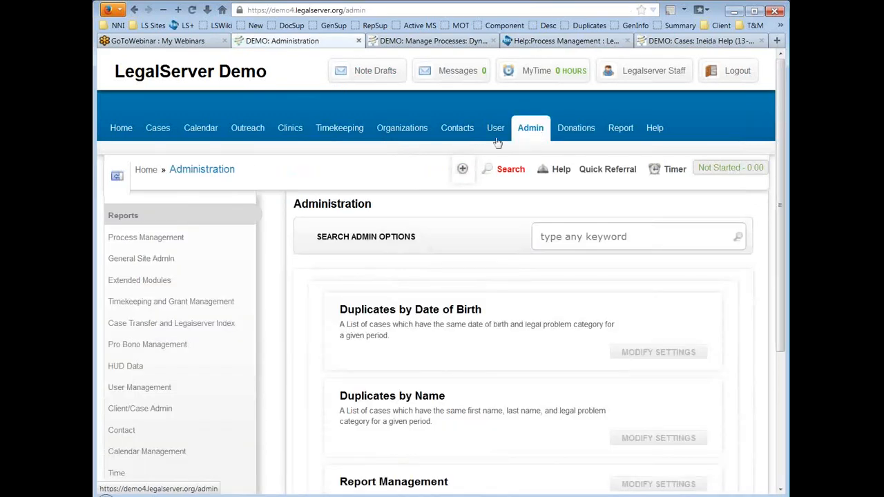
click(154, 239)
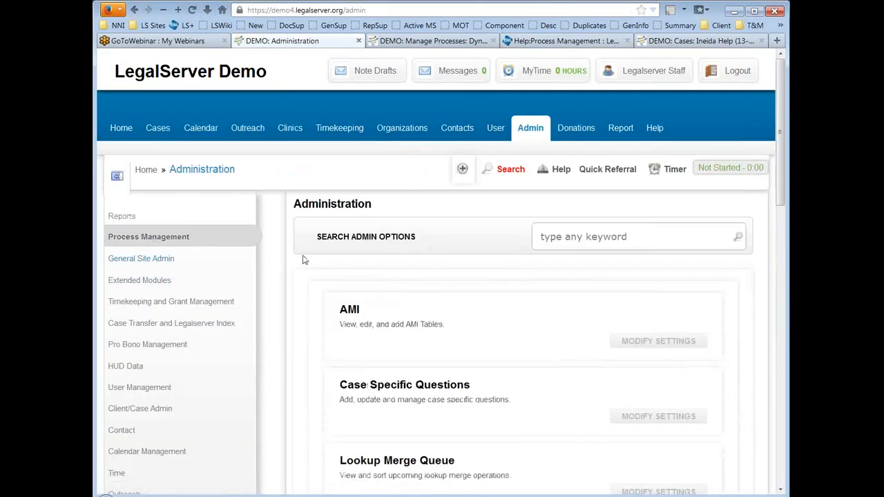
scroll(302, 260, down, 10)
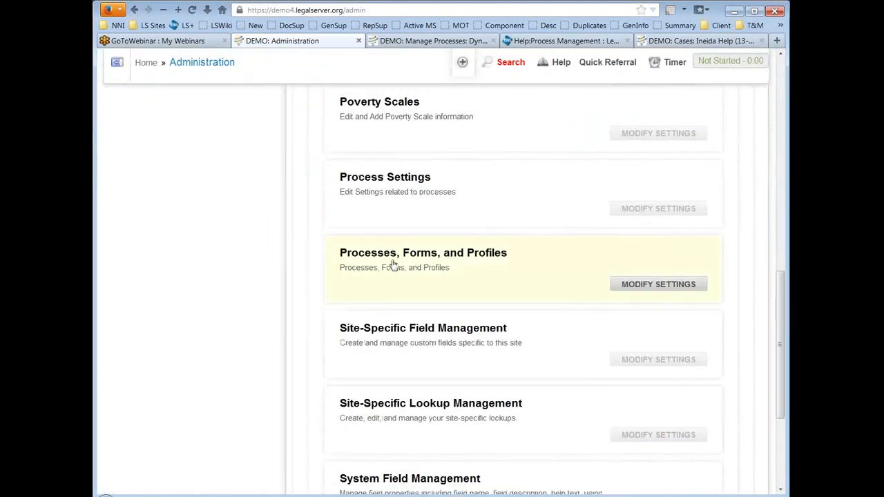
click(432, 257)
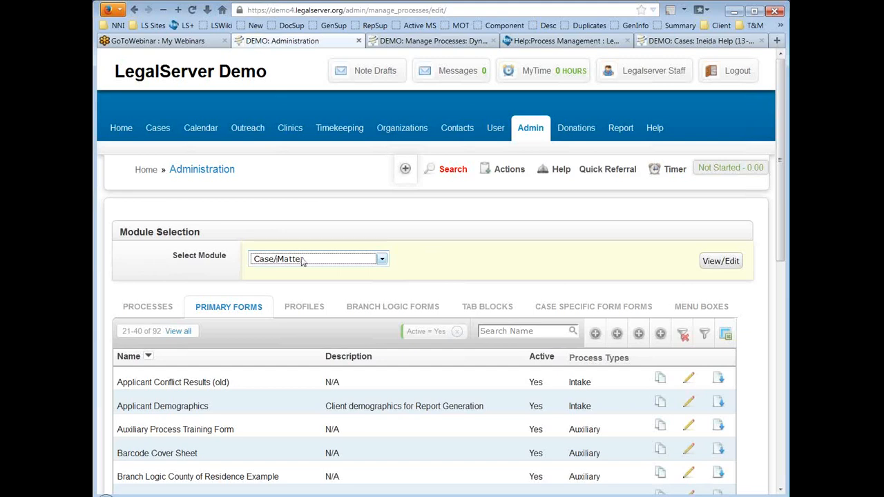
Step: List the Case/Matter module's processes
scroll(462, 239, down, 2)
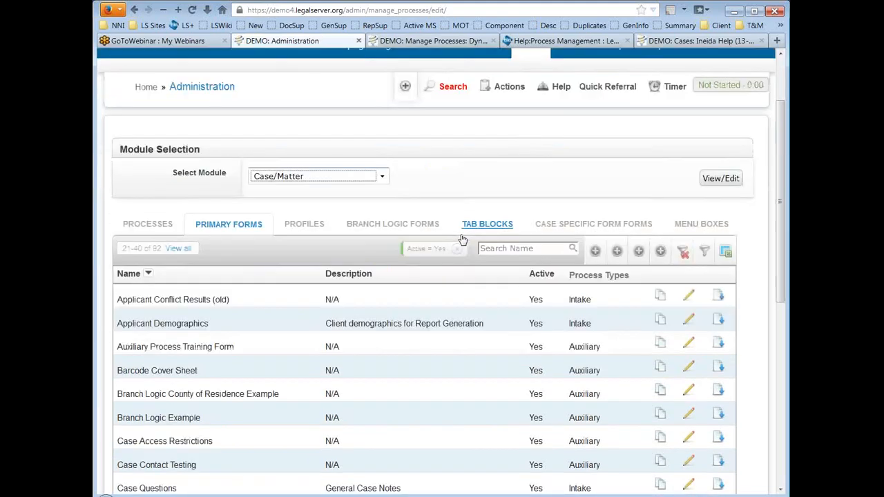
click(158, 231)
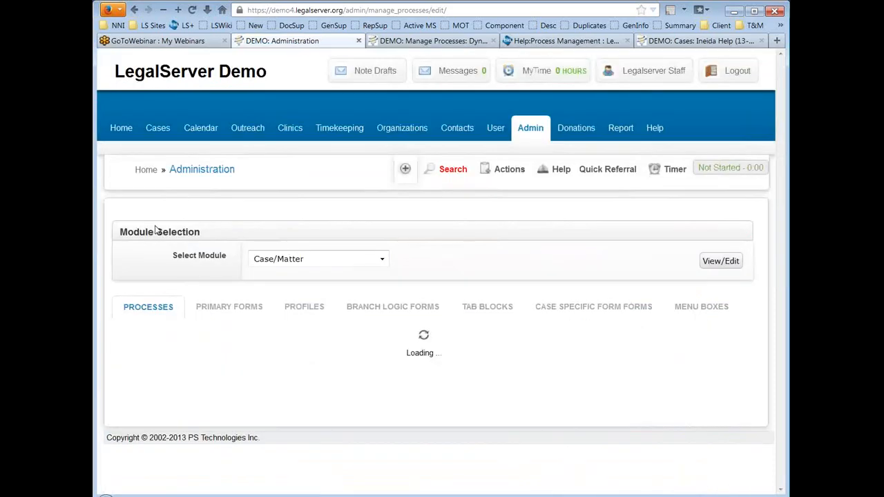
scroll(477, 224, down, 2)
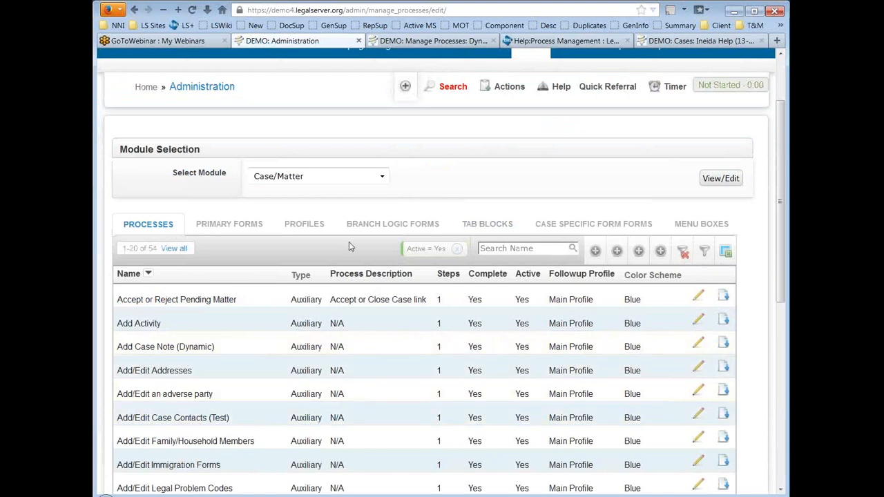
Step: Switch to the User module and view its processes and primary forms
click(332, 181)
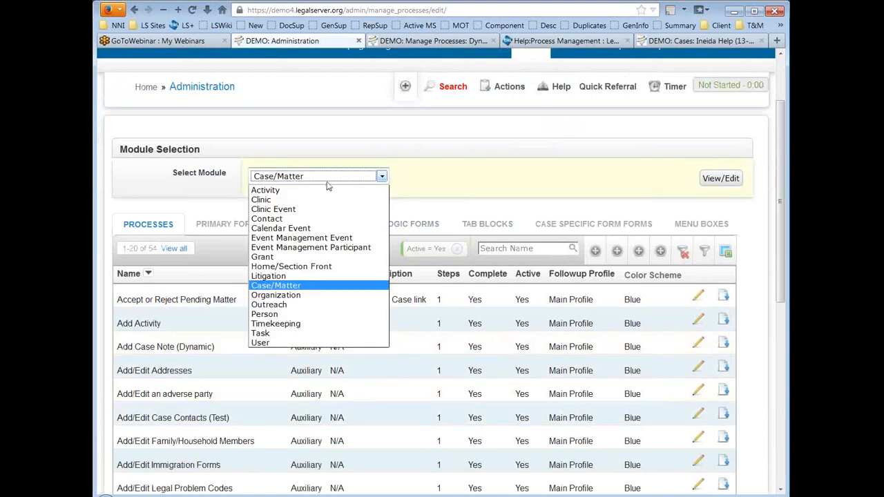
click(331, 347)
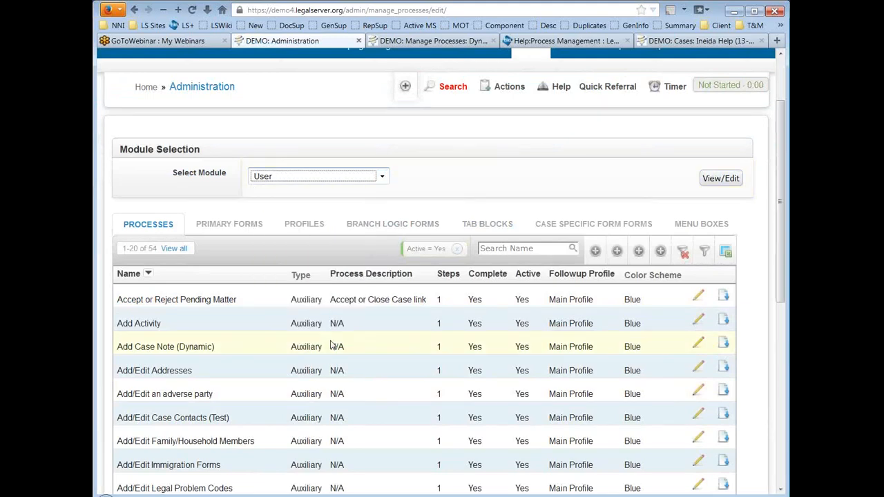
click(706, 184)
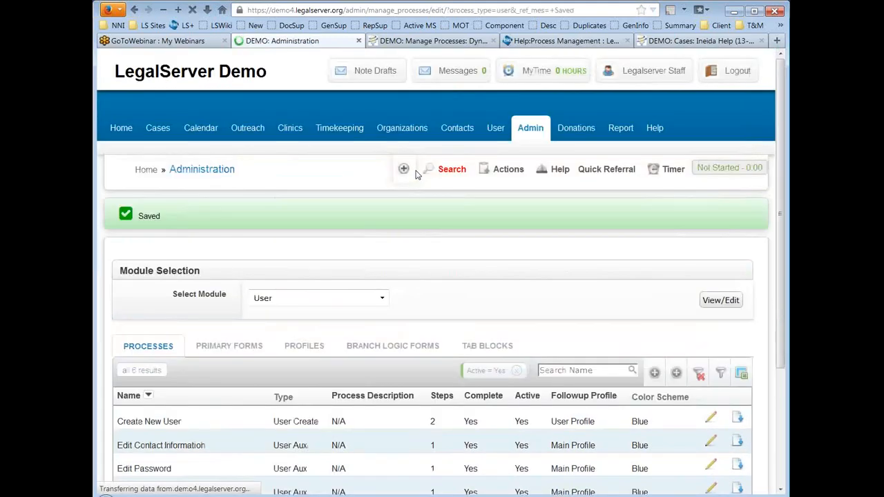
scroll(423, 242, down, 2)
scroll(423, 242, down, 2)
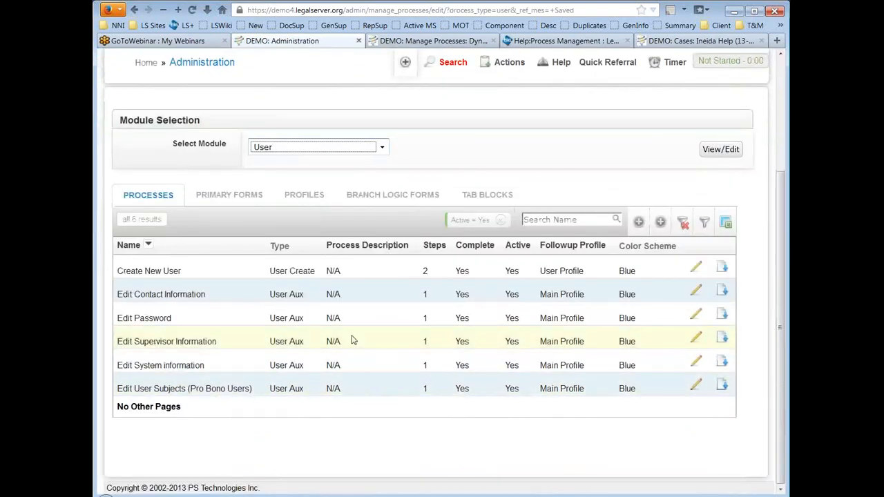
click(228, 198)
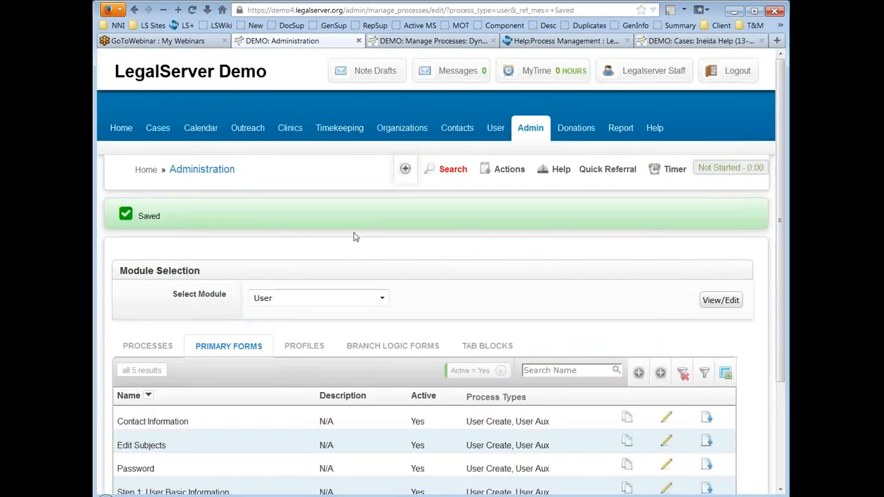
scroll(355, 237, down, 2)
Step: Load the Timekeeping module and show its single process, Add Case Time
click(323, 218)
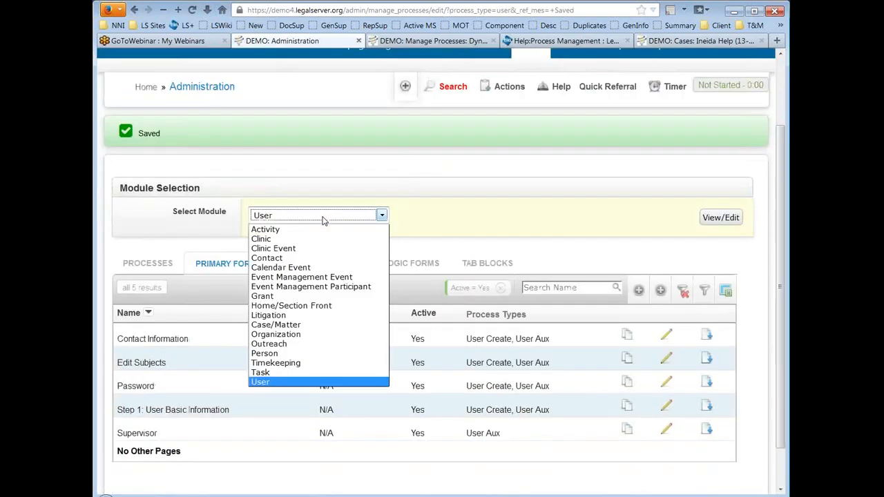
click(317, 363)
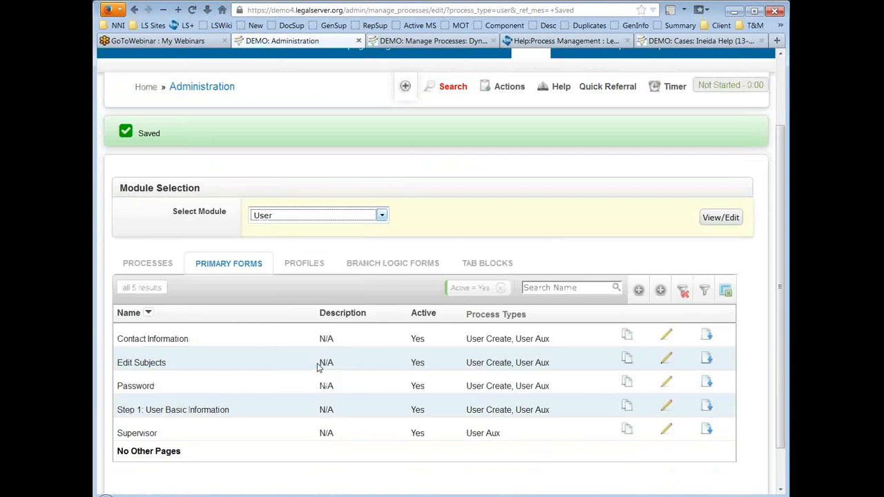
click(721, 218)
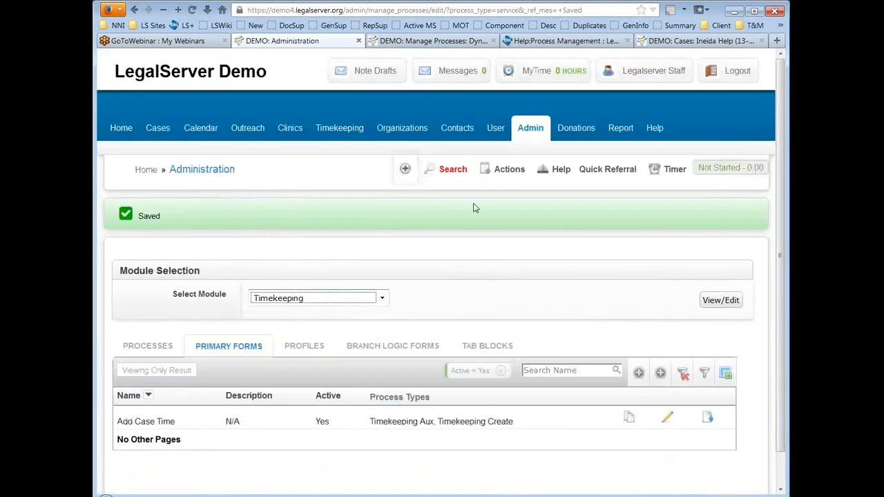
scroll(475, 207, down, 1)
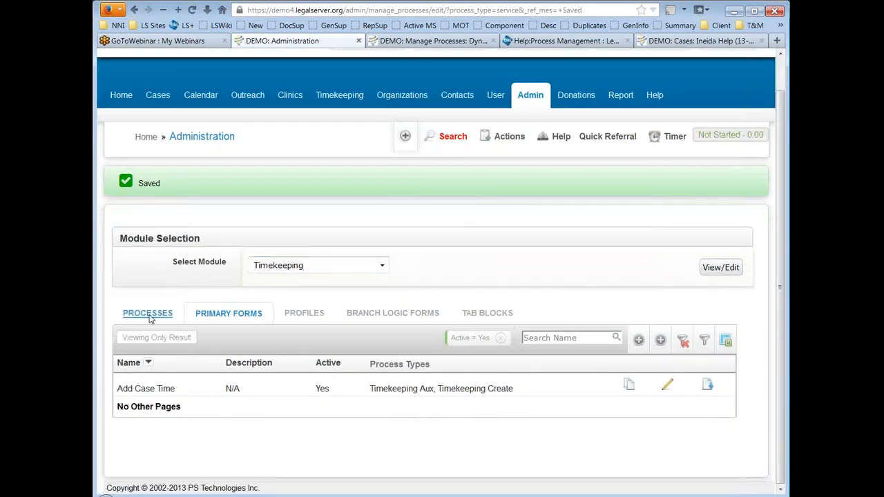
click(150, 317)
scroll(577, 273, down, 1)
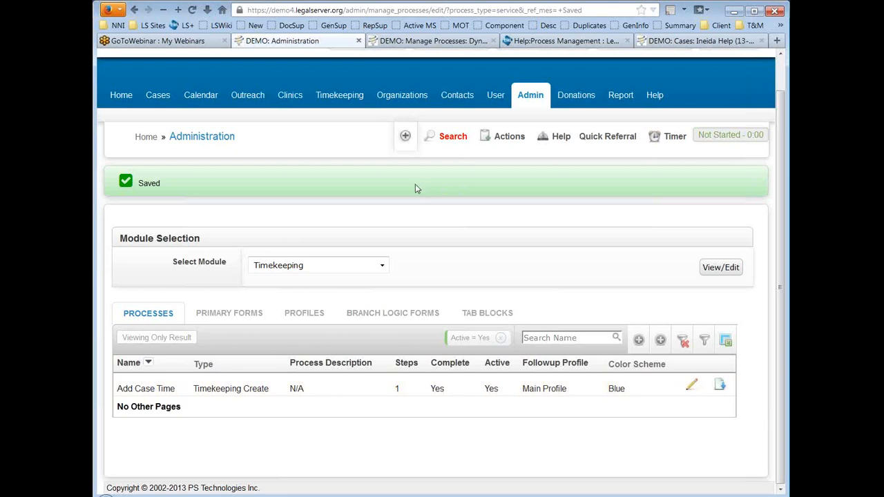
Step: Save the edited Applicant Demographics dynamic form with Continue, bringing the case page back at 40% complete
click(431, 43)
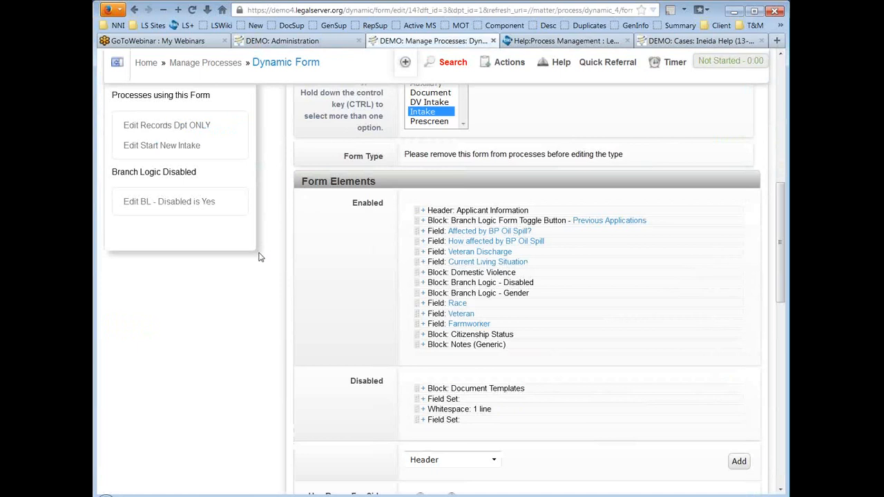
scroll(676, 301, down, 9)
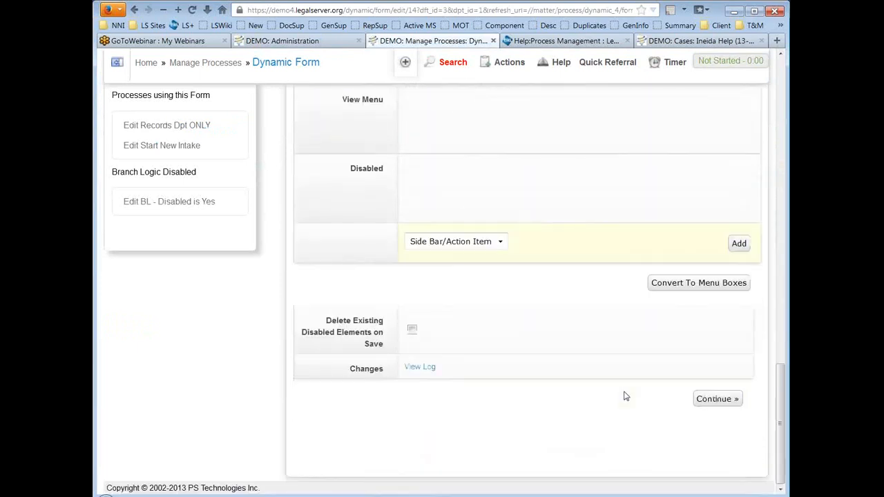
click(726, 403)
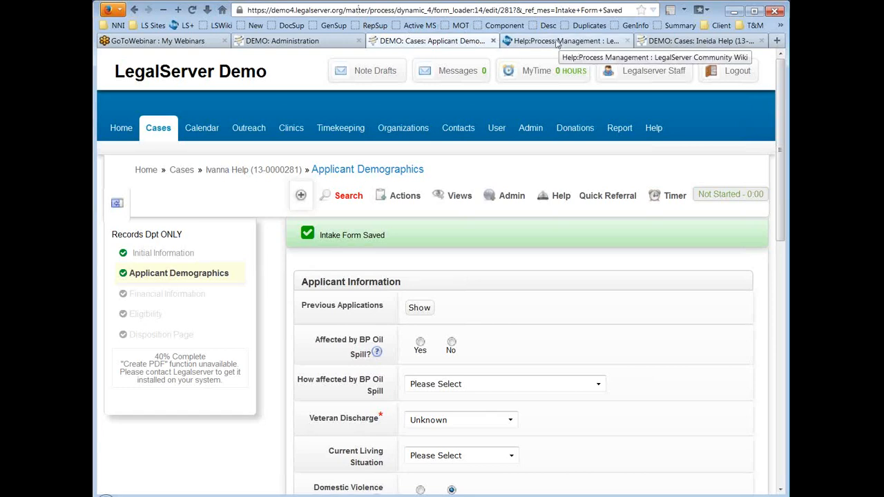
Step: Zoom in on the Process Management wiki page and scroll to Processes, Forms, and Profiles
click(533, 43)
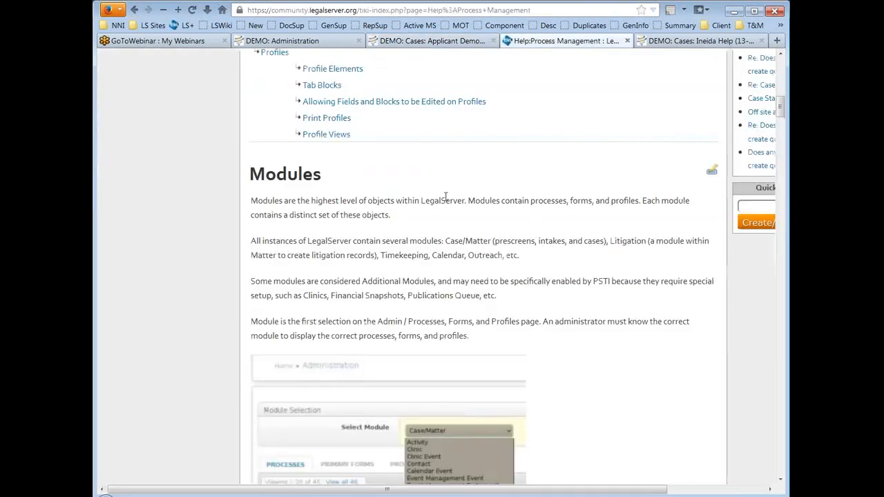
key(ctrl+plus)
scroll(183, 195, down, 6)
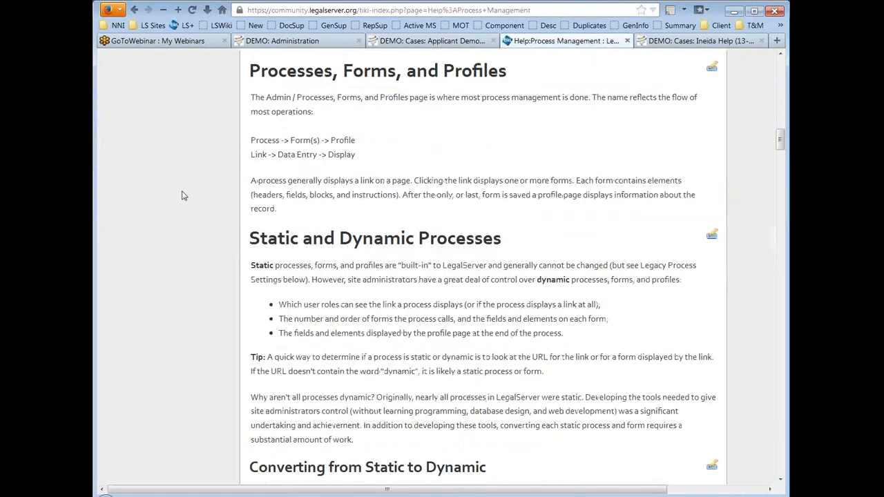
scroll(183, 196, up, 2)
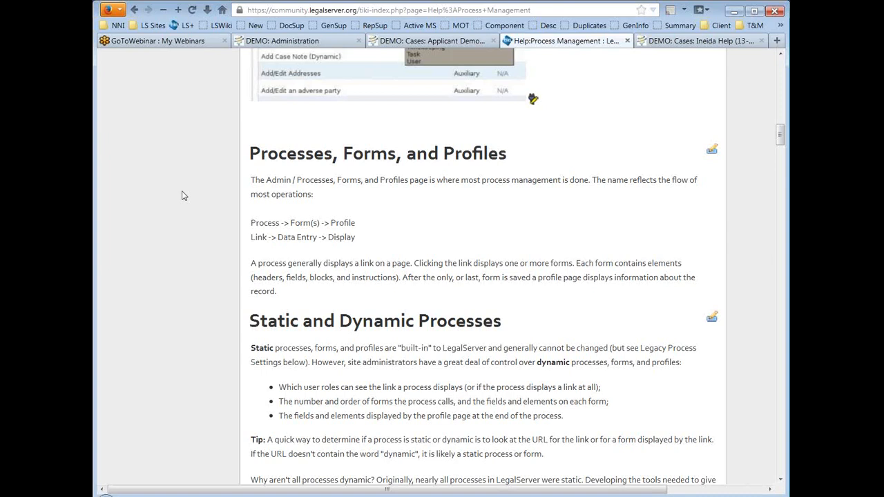
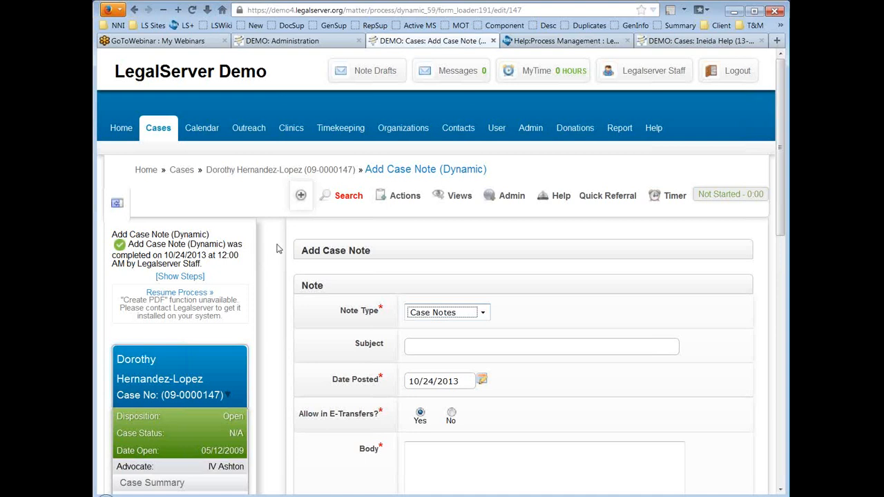
Step: Open the Admin options dropdown on the Add Case Note (Dynamic) form
click(513, 197)
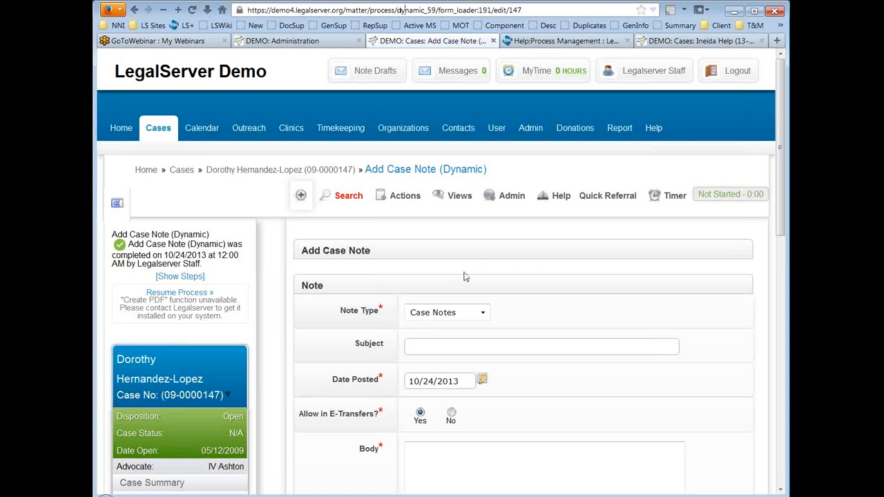
Step: In Edit Form, move 'Header: Add Case Note' from Enabled to Disabled and save with Continue
mouse_move(521, 200)
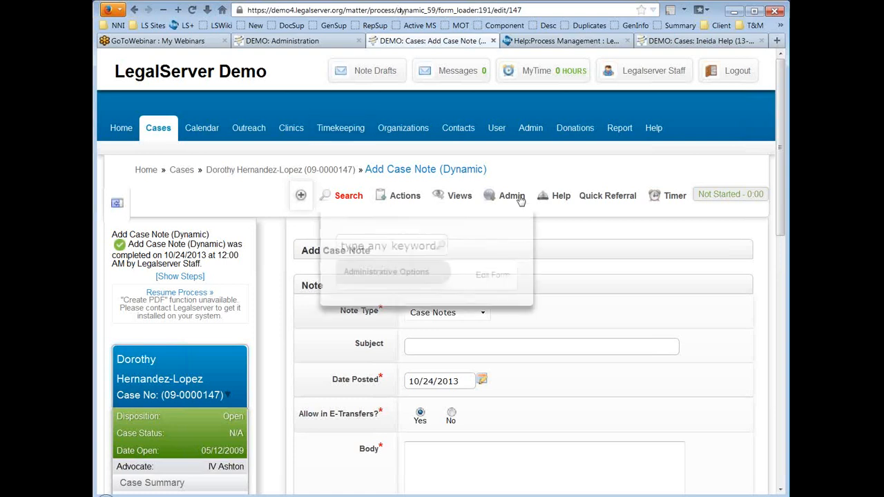
click(503, 277)
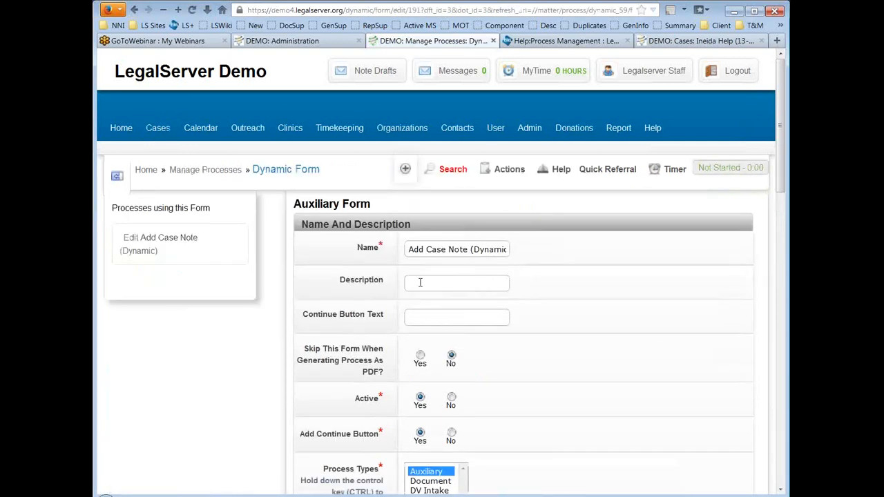
scroll(271, 288, down, 3)
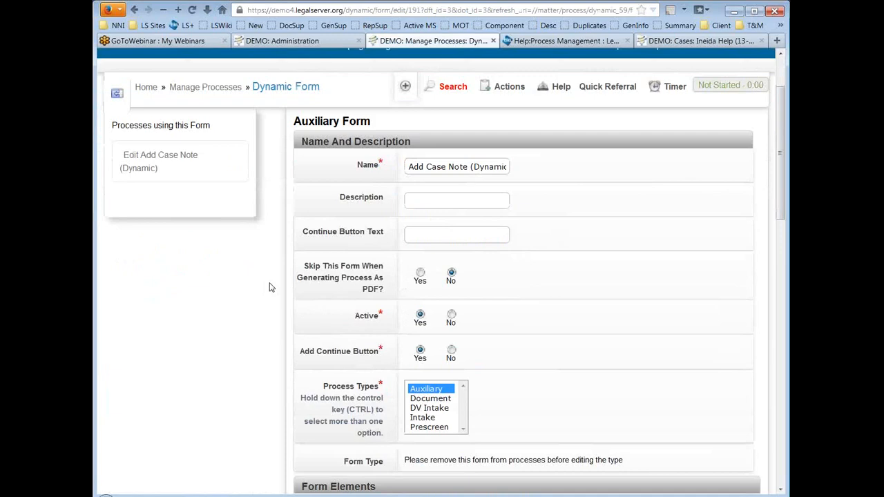
scroll(270, 288, down, 5)
scroll(271, 288, down, 3)
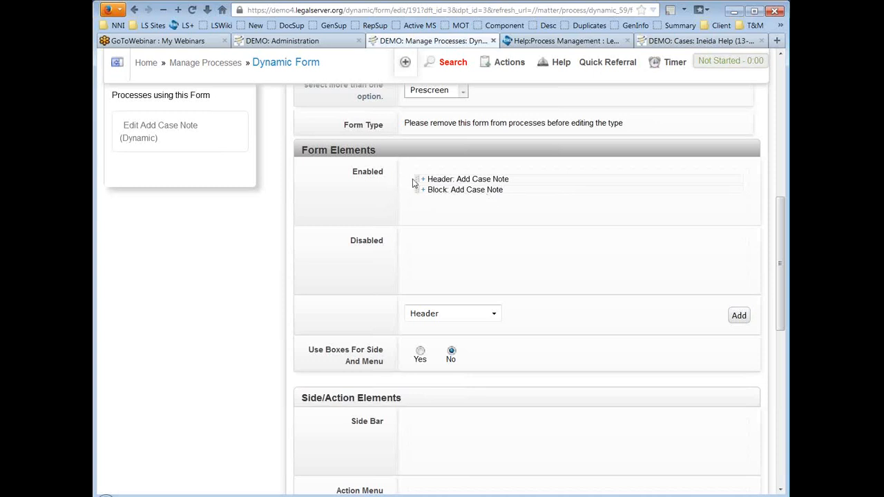
drag(416, 176, 417, 267)
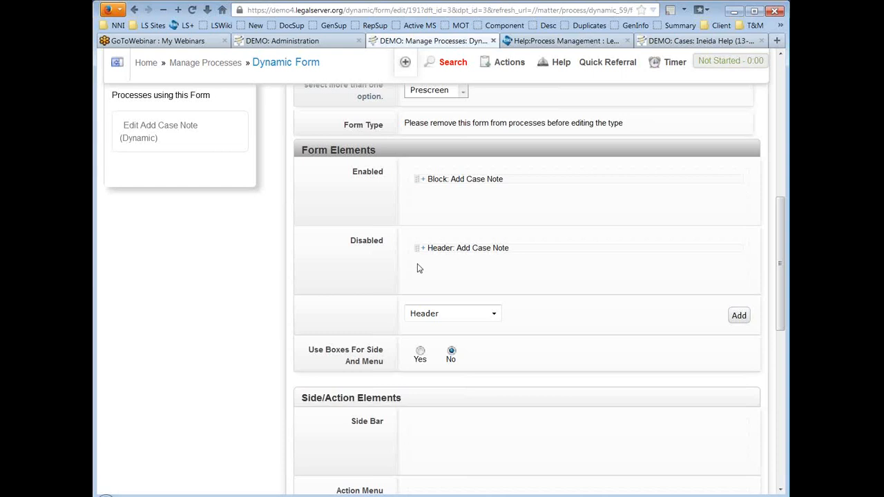
scroll(668, 305, down, 3)
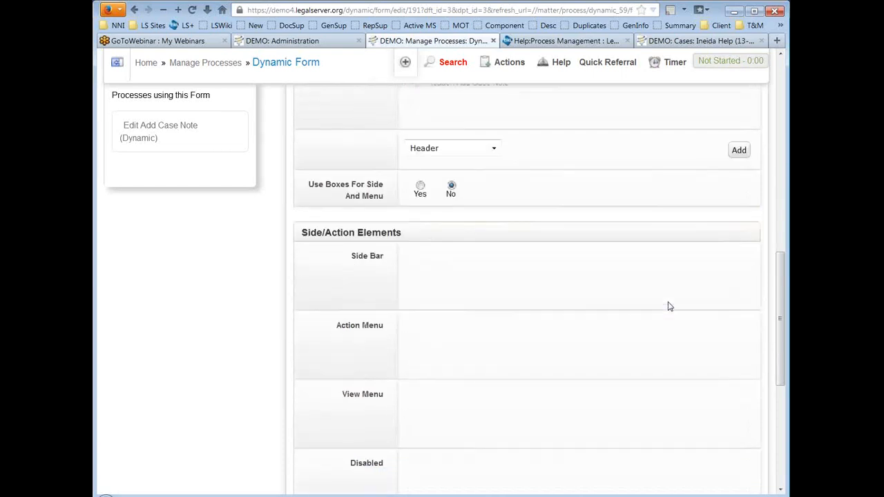
scroll(667, 306, down, 5)
click(714, 401)
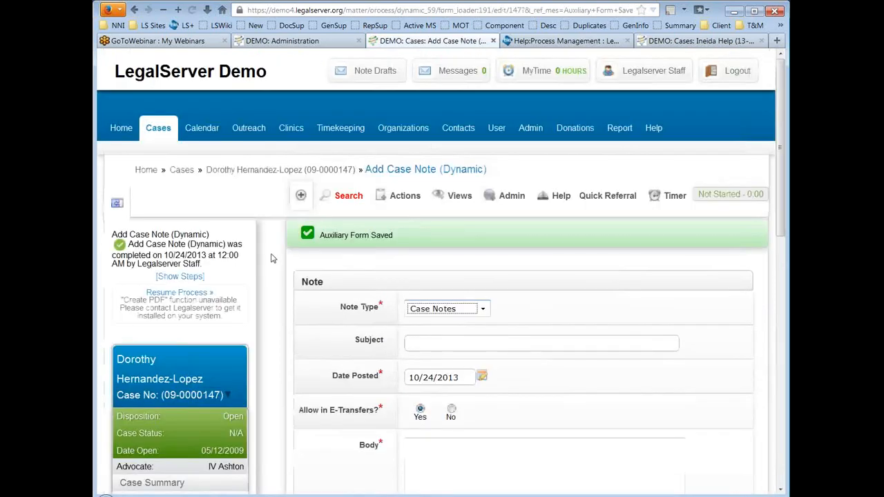
Step: In Edit Form, drag 'Header: Add Case Note' back from Disabled to Enabled and save with Continue
scroll(276, 259, down, 2)
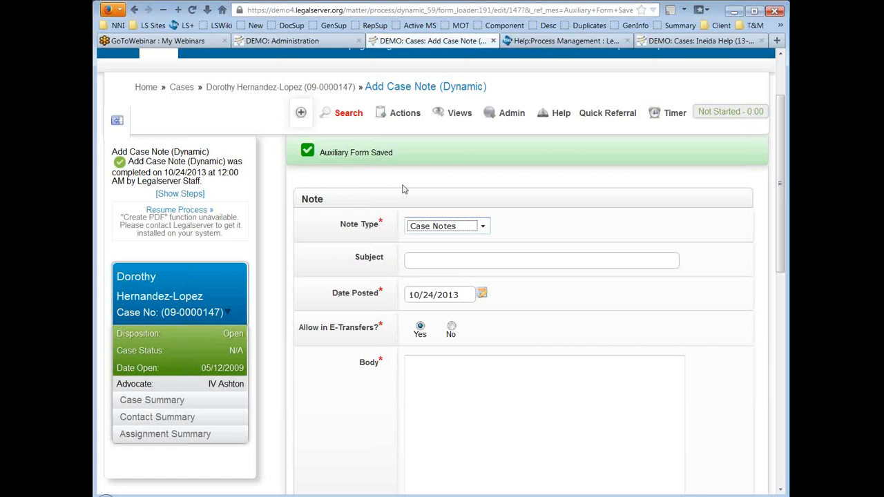
click(512, 114)
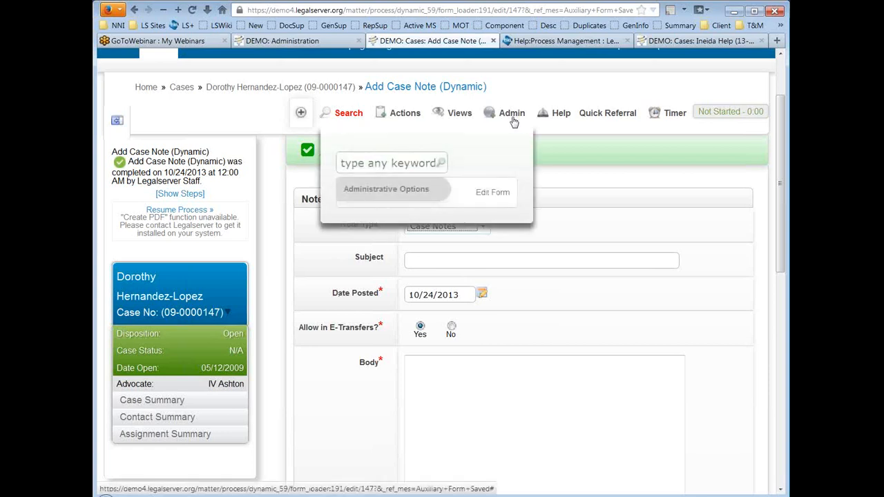
click(499, 197)
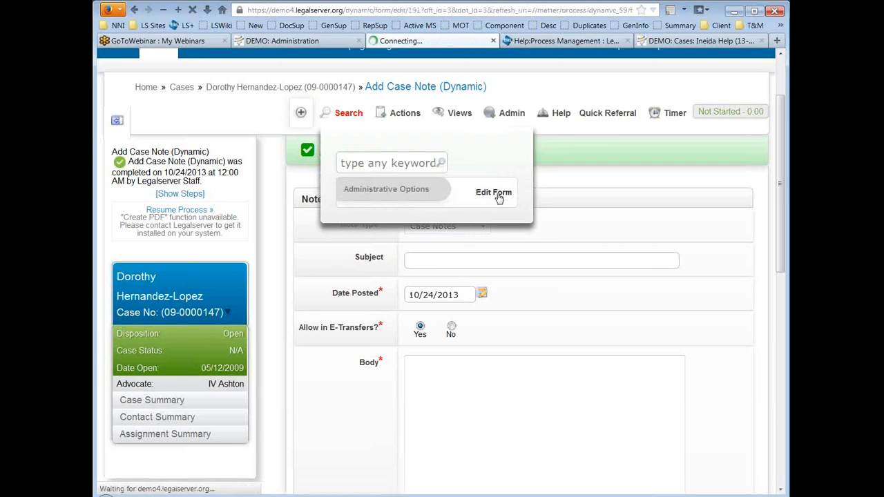
scroll(619, 277, down, 5)
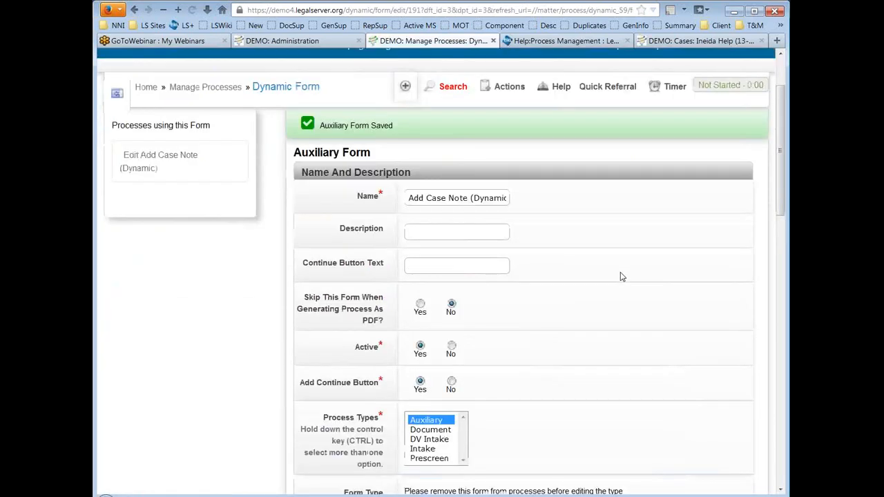
scroll(620, 276, down, 2)
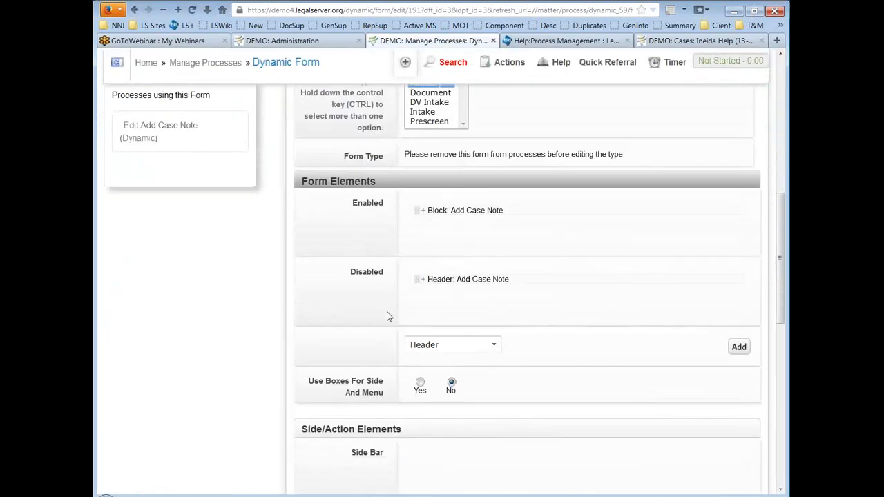
drag(417, 279, 415, 202)
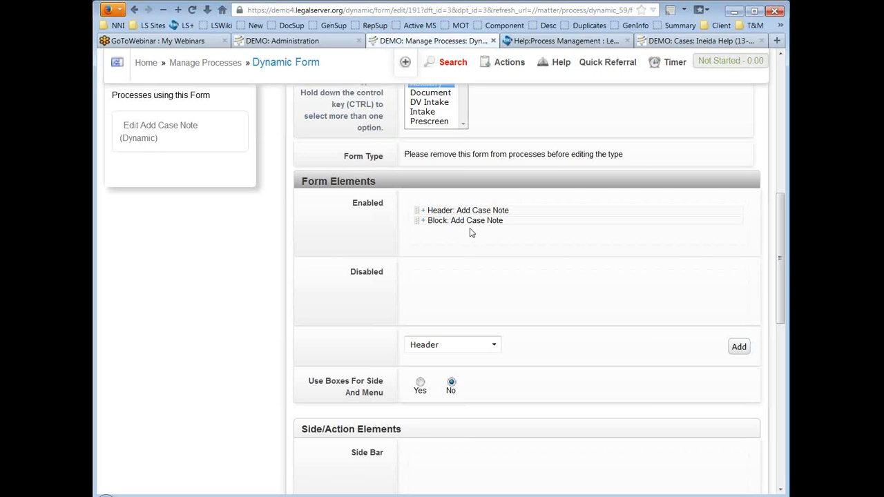
scroll(633, 268, down, 5)
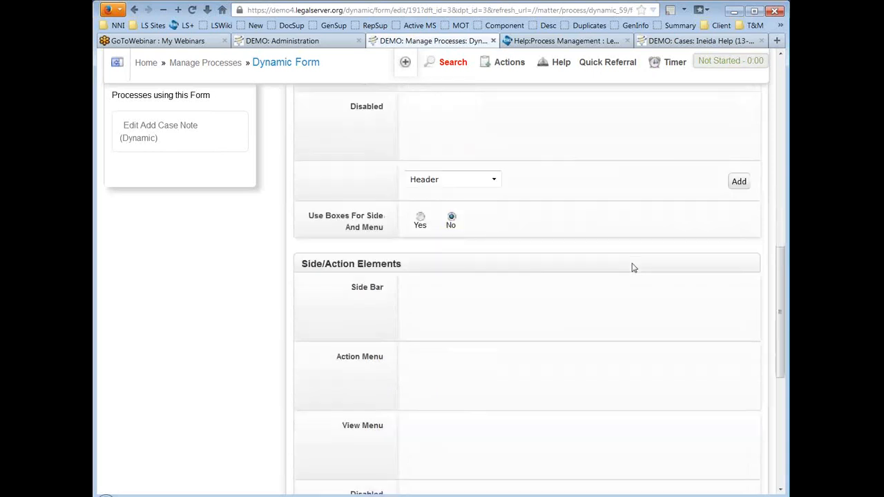
scroll(633, 268, down, 10)
click(716, 399)
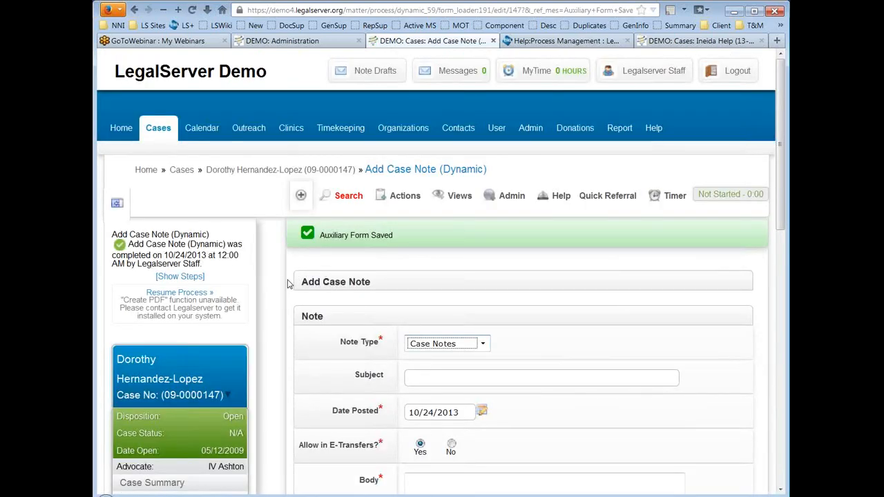
Step: Open an intake from My Incomplete Intakes and start Edit Form on its Applicant Demographics page
click(156, 130)
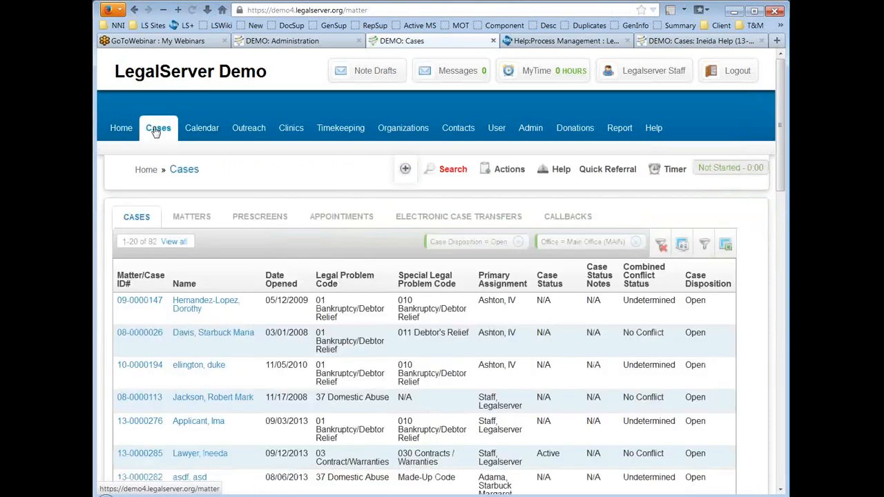
scroll(166, 176, down, 10)
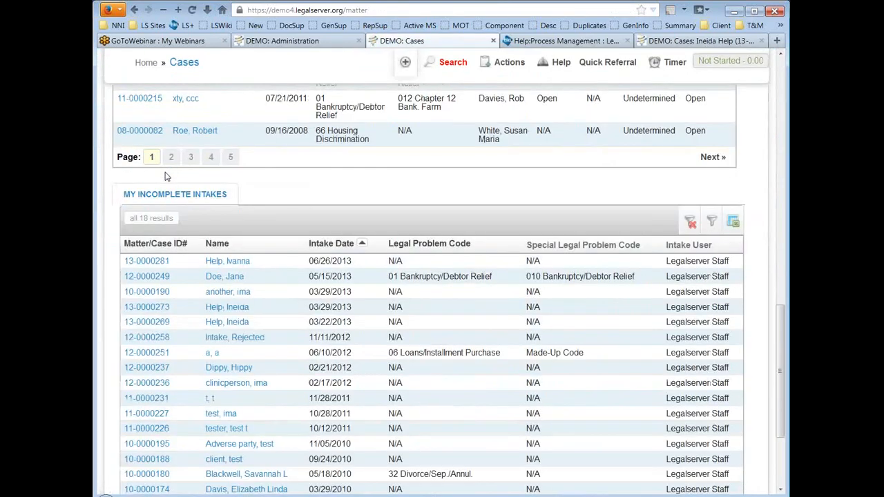
click(149, 264)
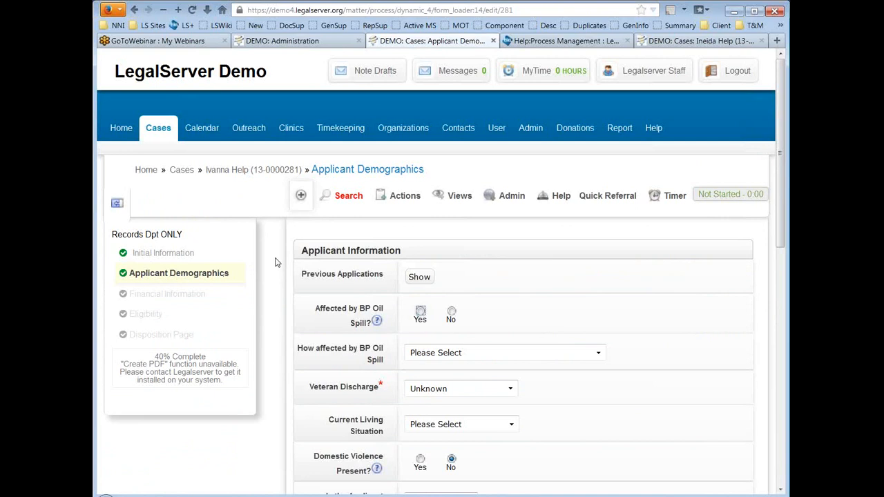
mouse_move(514, 199)
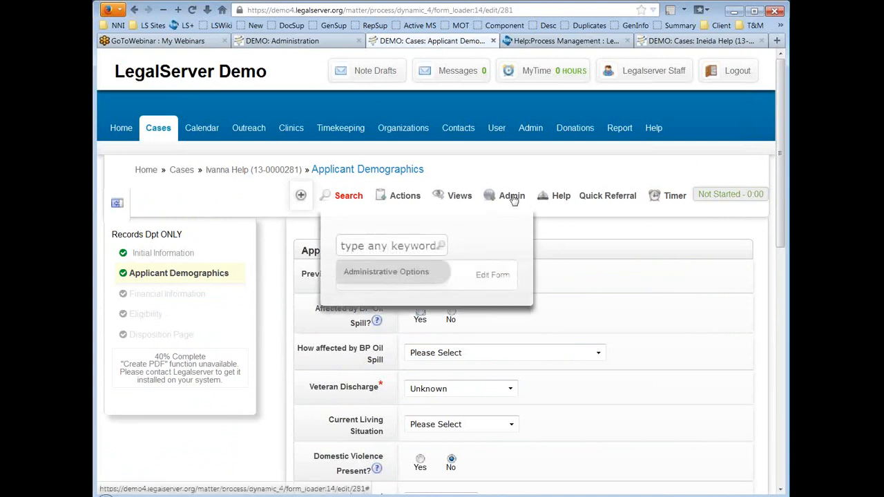
click(495, 278)
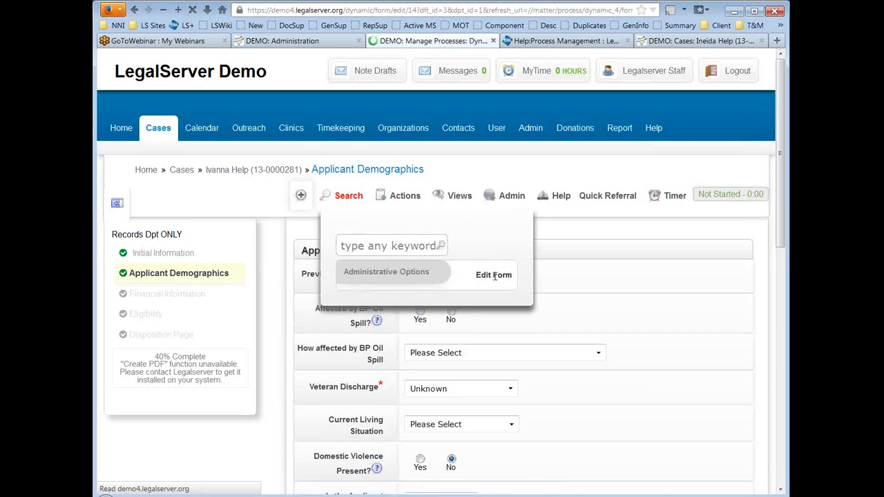
Step: Scroll the loaded Applicant Demographics form editor down to its Form Elements section
scroll(280, 257, down, 3)
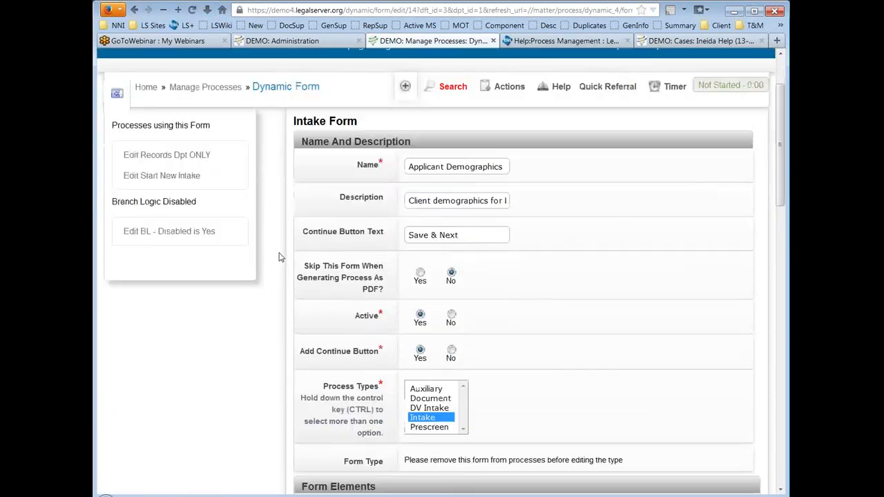
scroll(280, 256, down, 4)
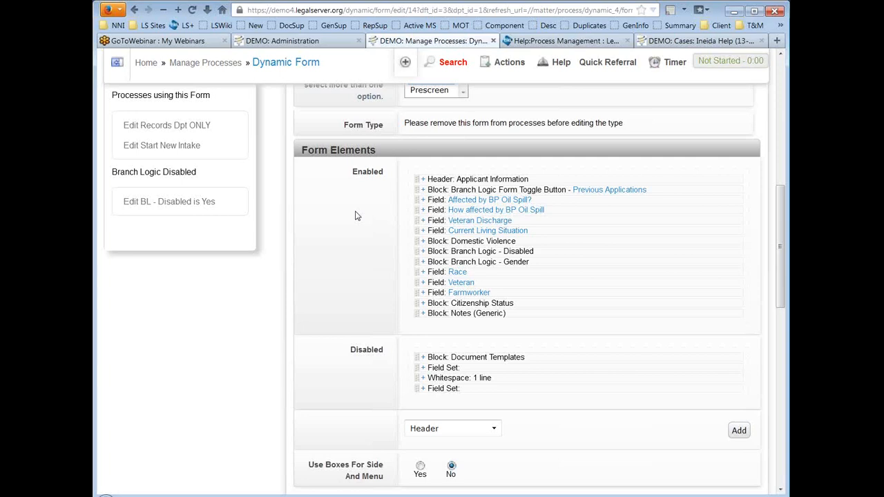
scroll(308, 208, down, 1)
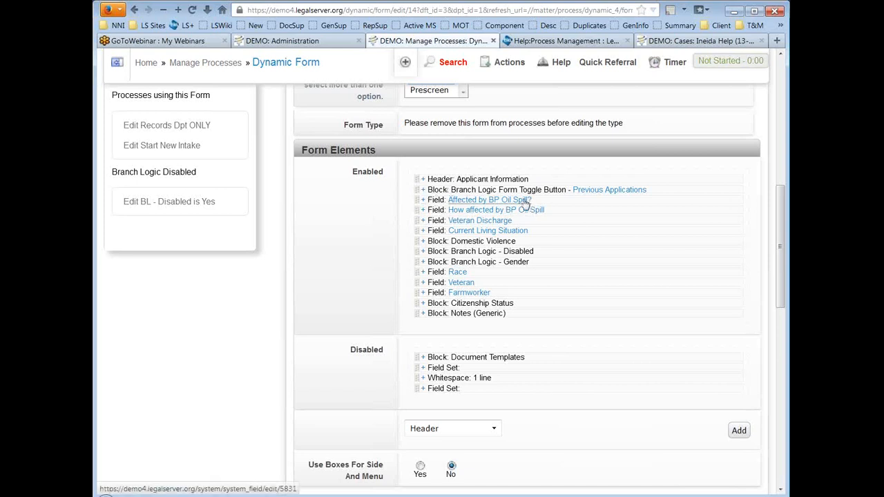
Step: Review the Applicant Information header's text and HTML settings, keep No Other Formatting, and collapse it
click(423, 201)
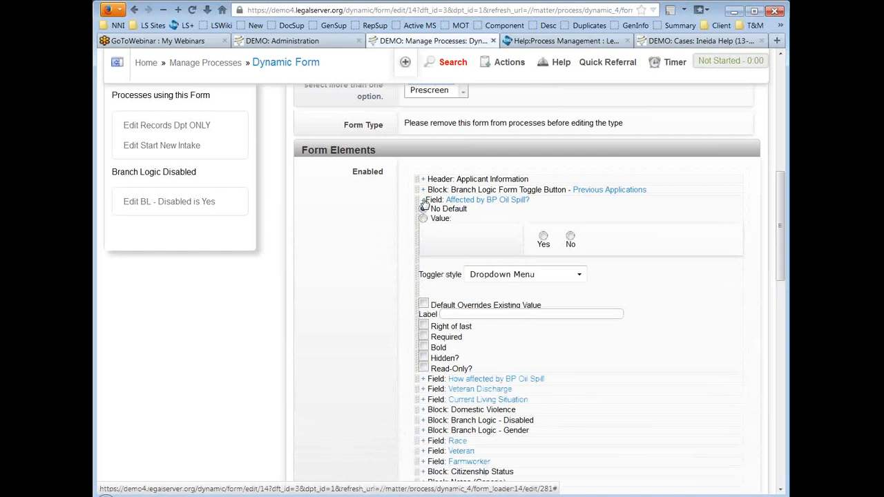
click(423, 180)
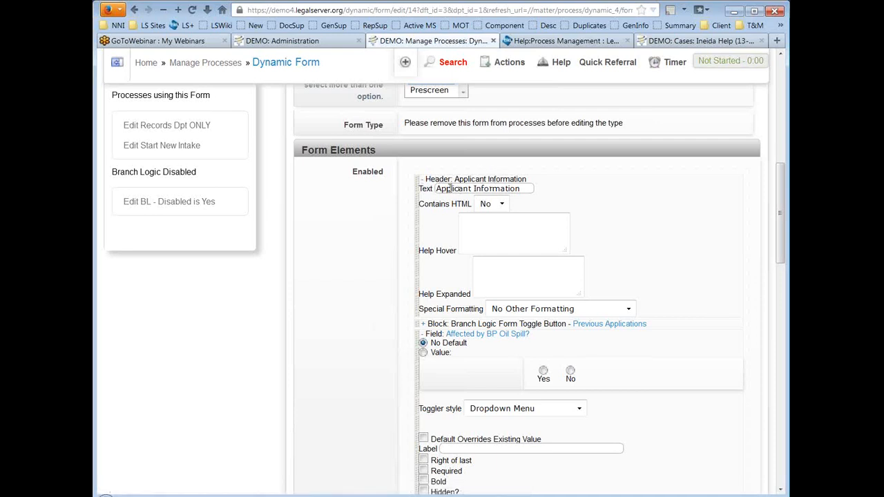
click(525, 188)
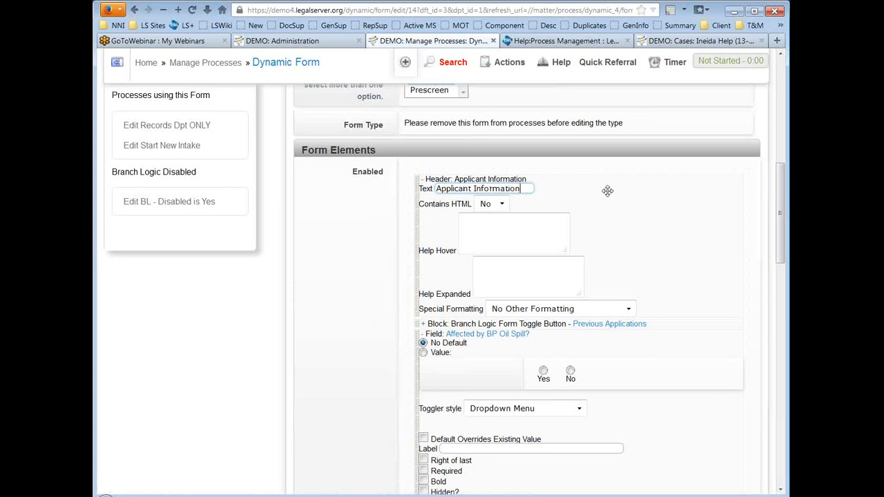
click(486, 204)
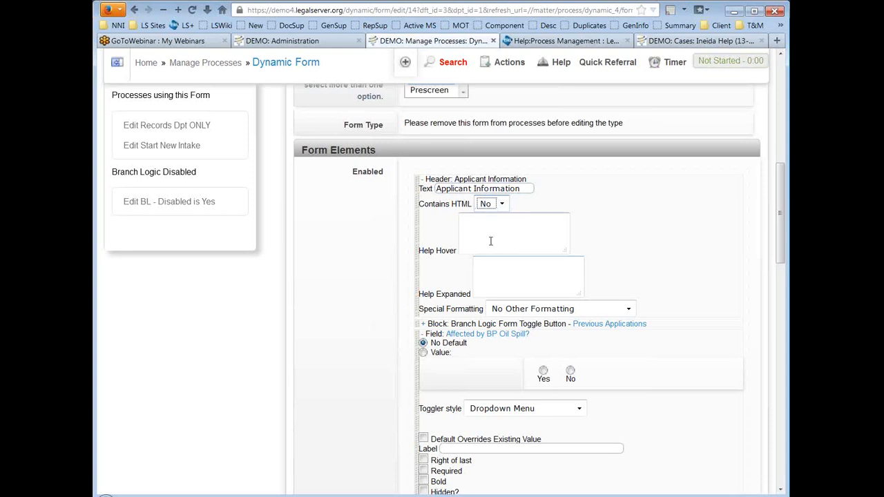
scroll(704, 250, down, 2)
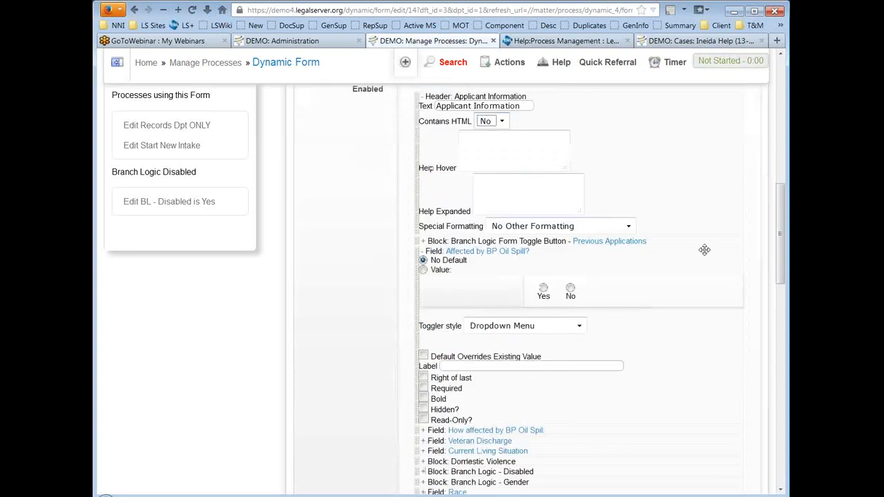
click(628, 226)
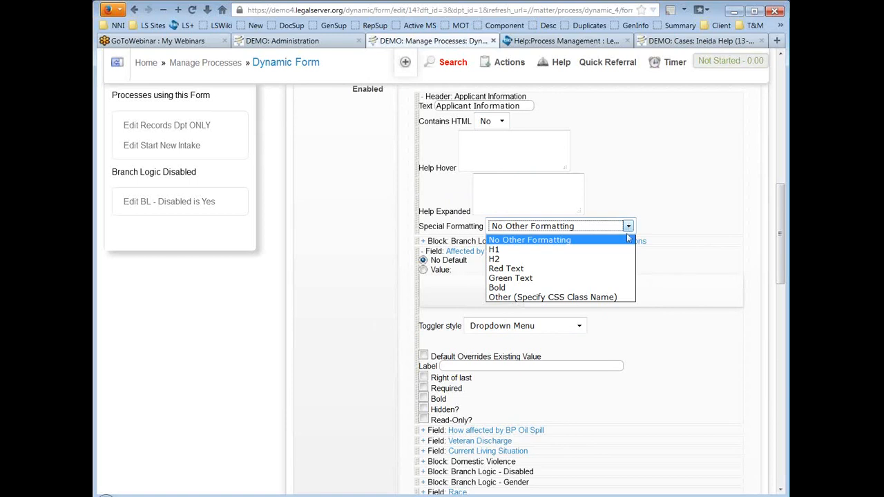
click(656, 211)
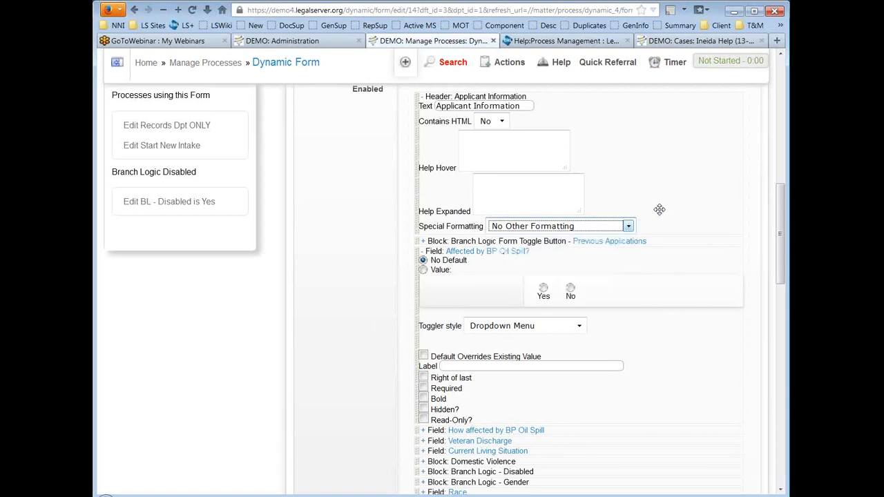
click(419, 98)
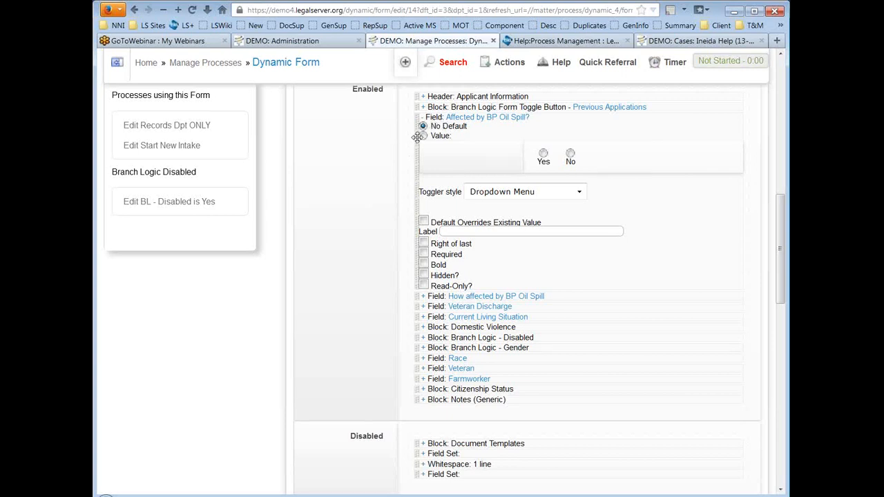
Step: Give the Affected by BP Oil Spill? field a default of No and Radio Buttons toggler style
click(424, 136)
click(570, 154)
click(551, 192)
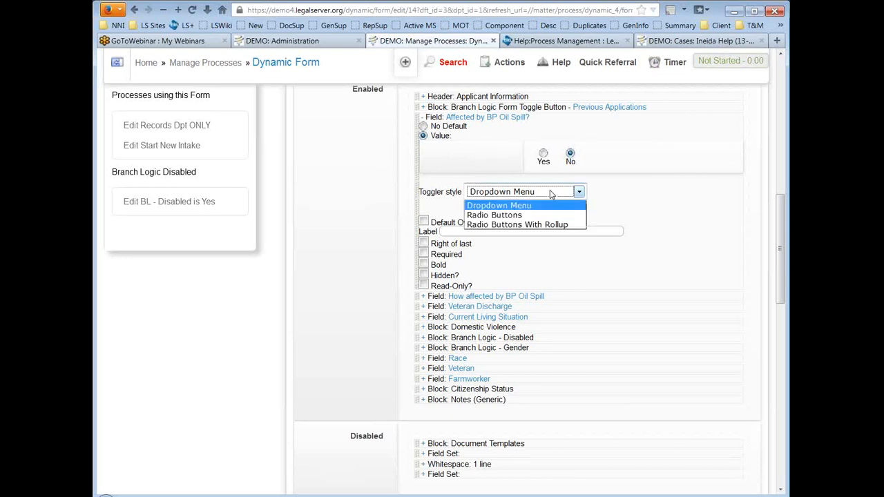
click(529, 215)
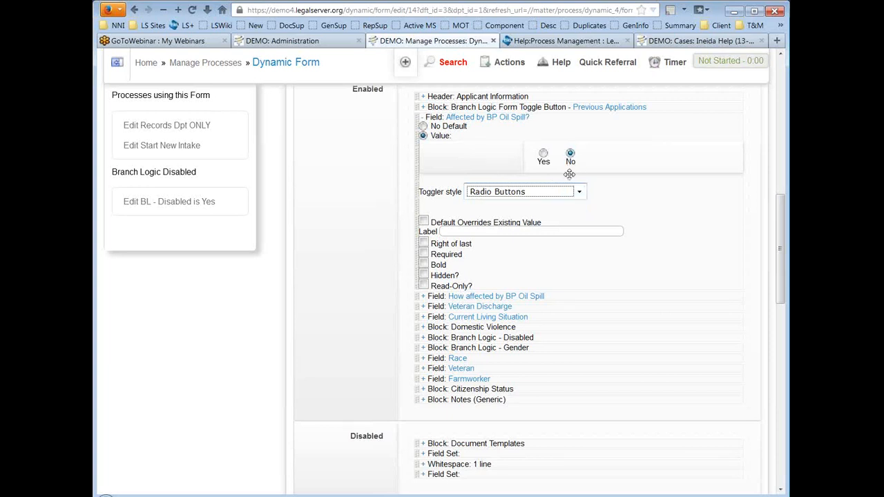
click(348, 191)
scroll(348, 192, down, 2)
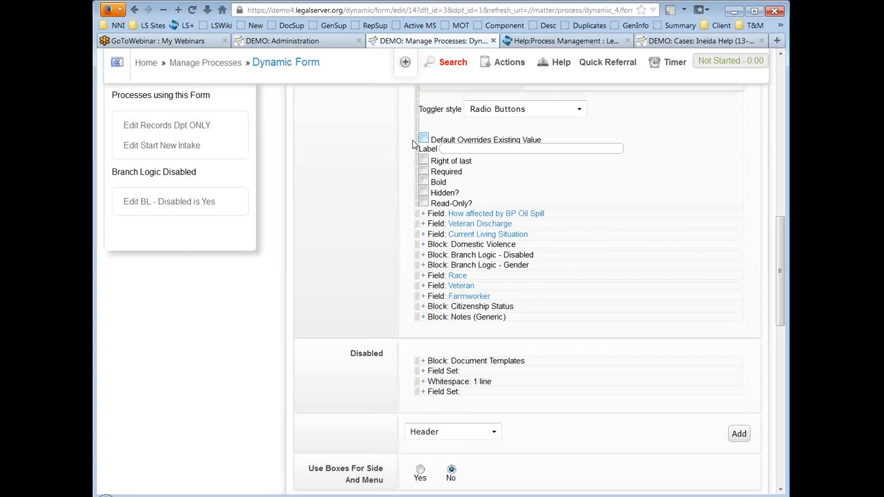
scroll(382, 152, up, 2)
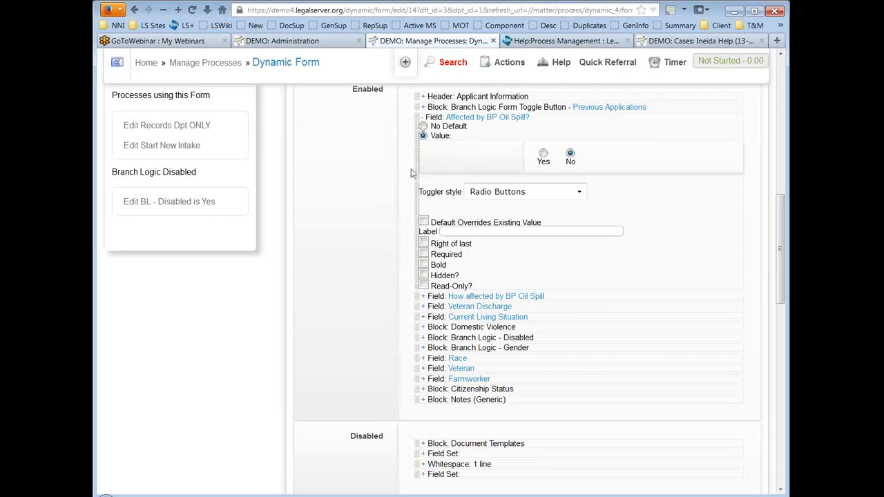
scroll(373, 170, down, 2)
Step: Mark the field Required, reset it to No Default, collapse it, and expand Block: Domestic Violence
click(487, 149)
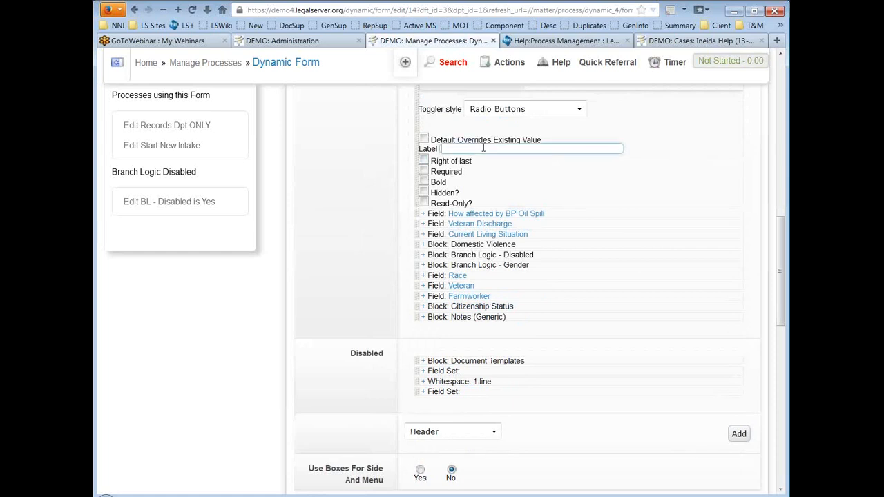
scroll(483, 148, up, 2)
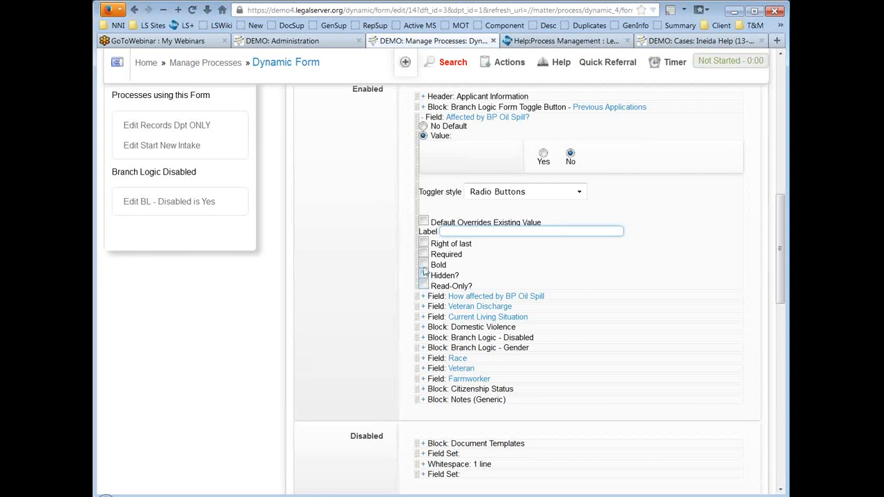
click(422, 254)
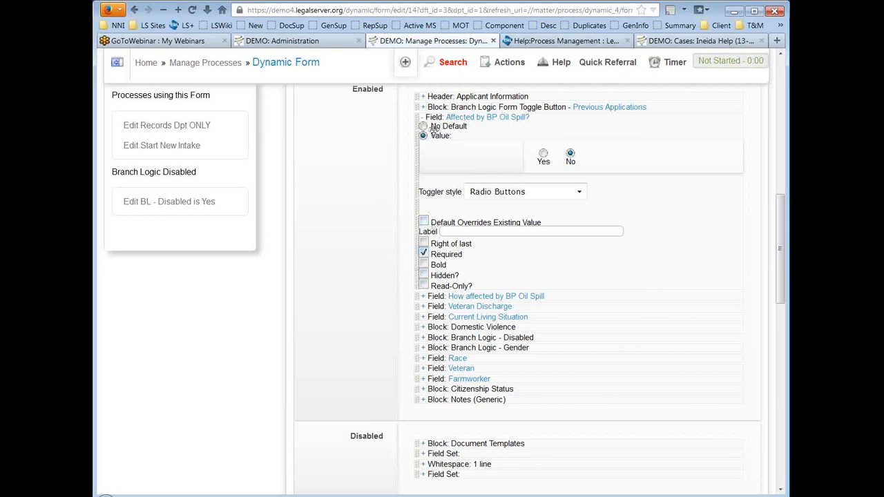
click(429, 126)
click(422, 118)
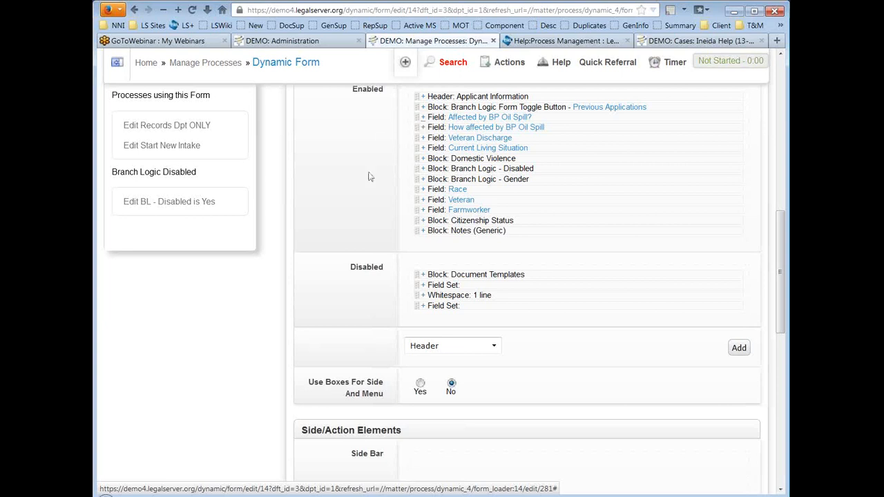
click(423, 159)
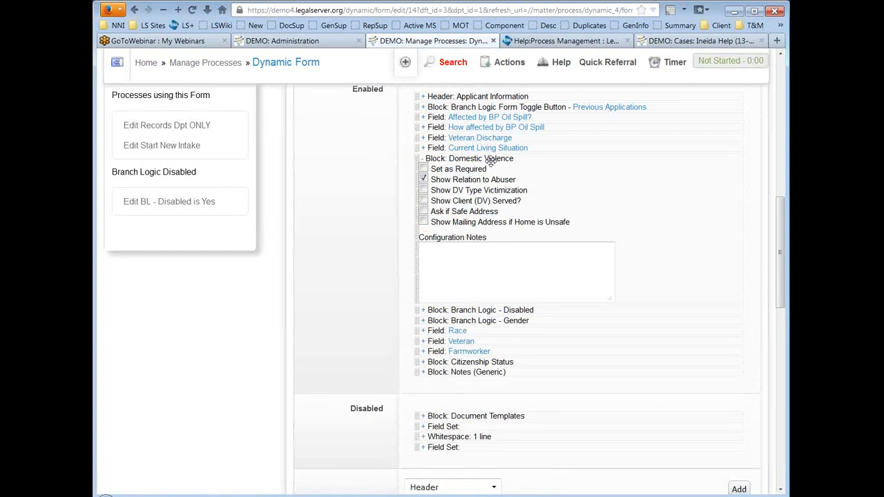
Step: Collapse Block: Domestic Violence, then expand and re-collapse Block: Citizenship Status after checking its options
click(423, 160)
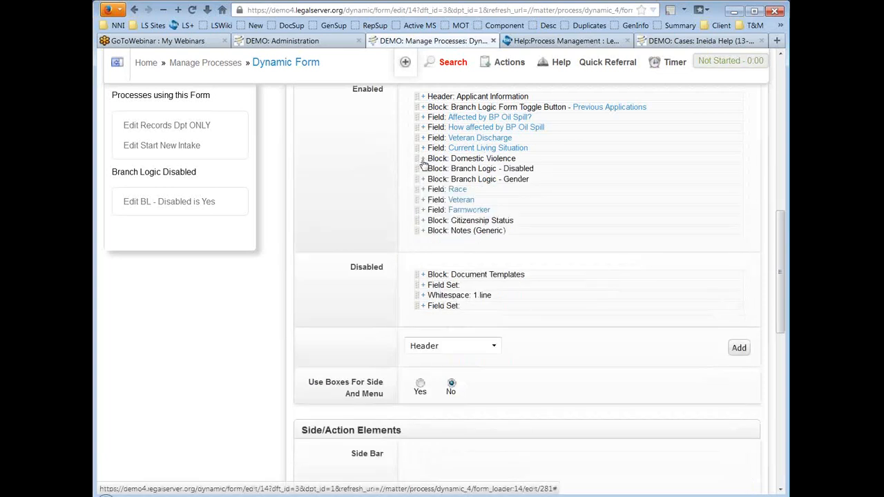
click(423, 221)
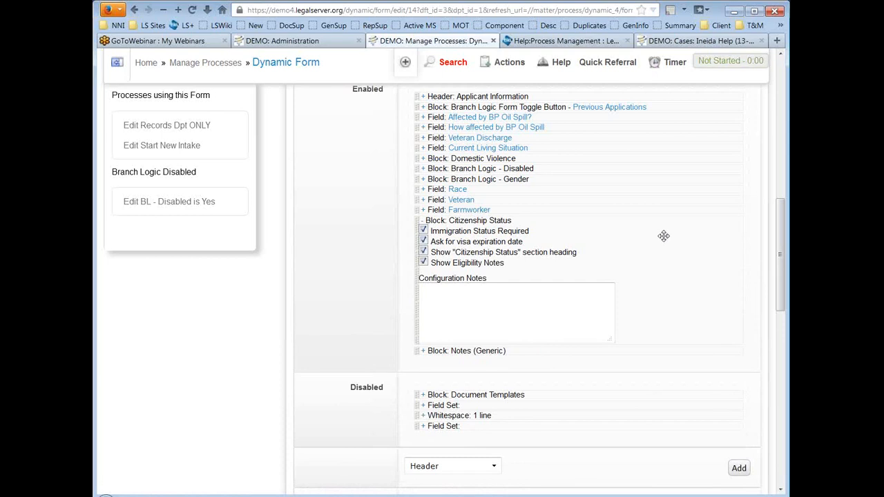
click(423, 221)
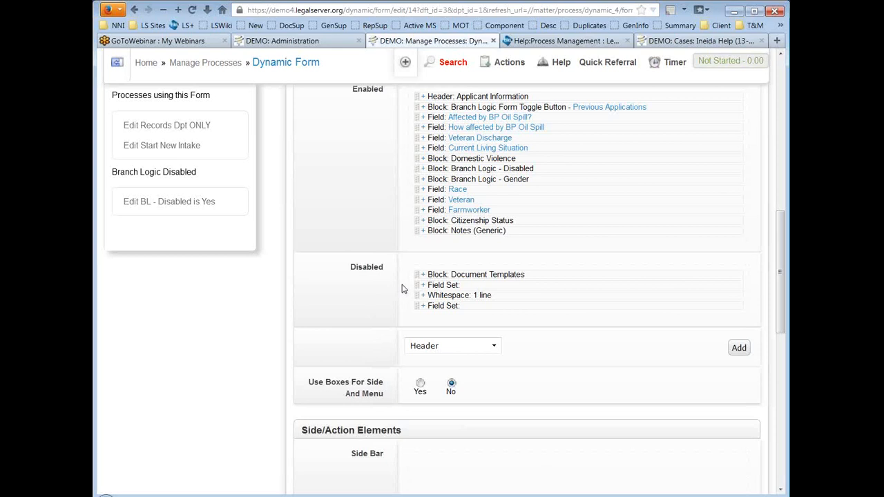
scroll(377, 286, down, 2)
scroll(377, 286, down, 5)
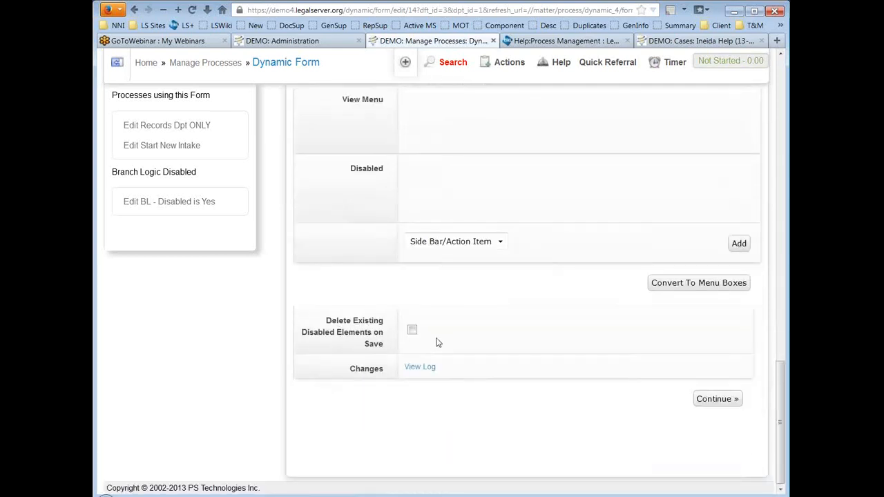
click(412, 331)
click(413, 330)
scroll(567, 331, up, 10)
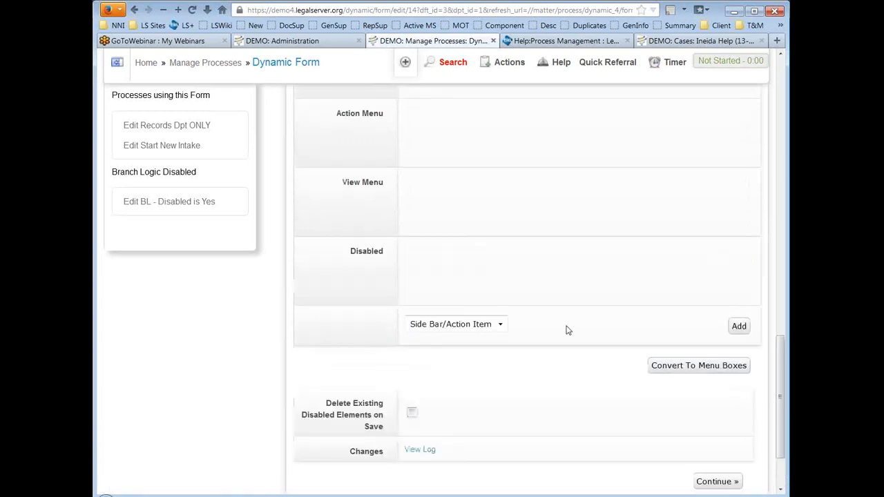
scroll(566, 330, down, 3)
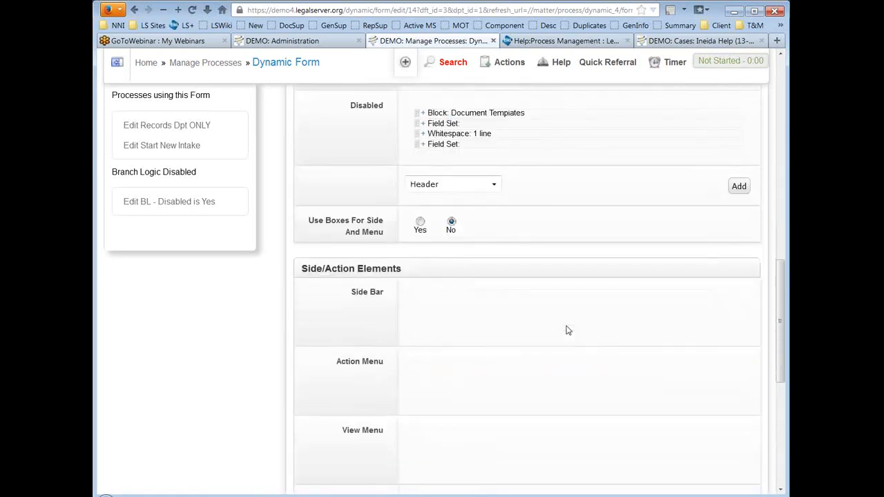
scroll(566, 330, down, 4)
scroll(567, 330, up, 7)
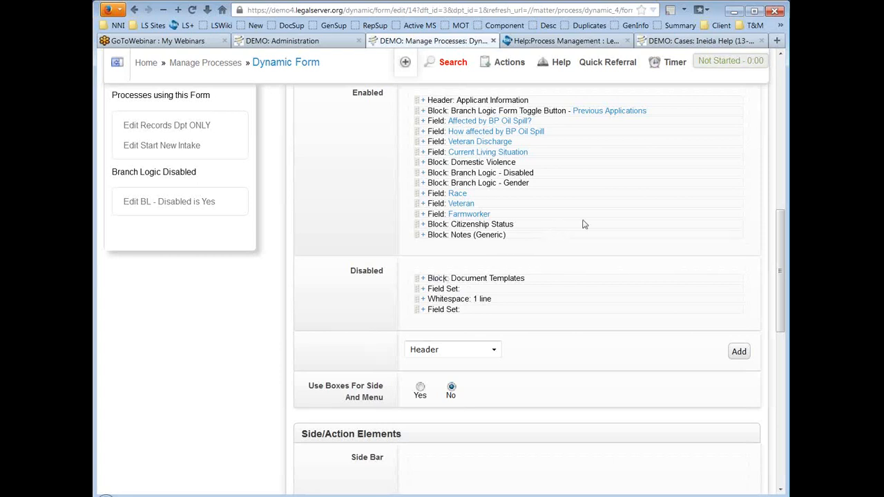
scroll(584, 225, down, 2)
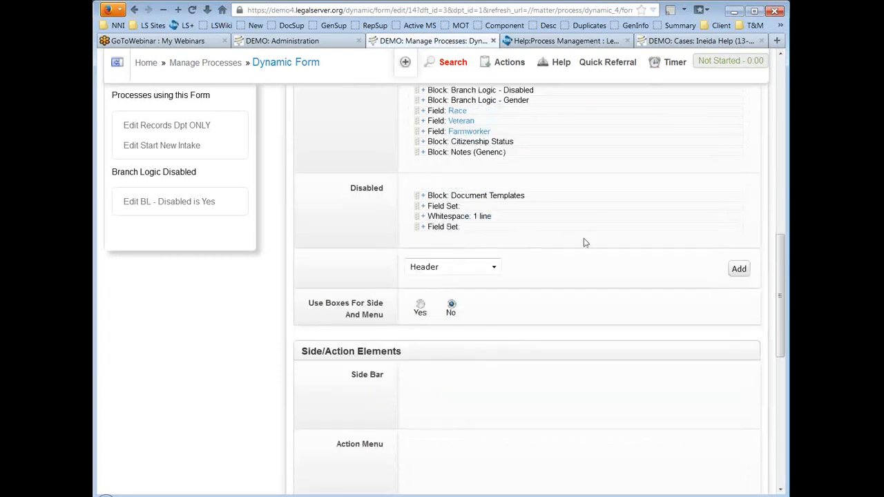
Step: Pick Field in the element-type dropdown above Add and open the 'Please Select...' field list
click(493, 268)
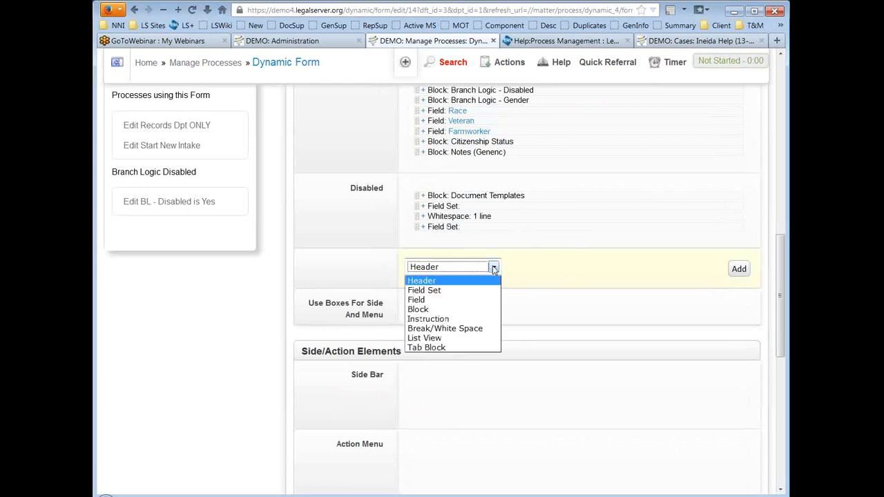
click(454, 318)
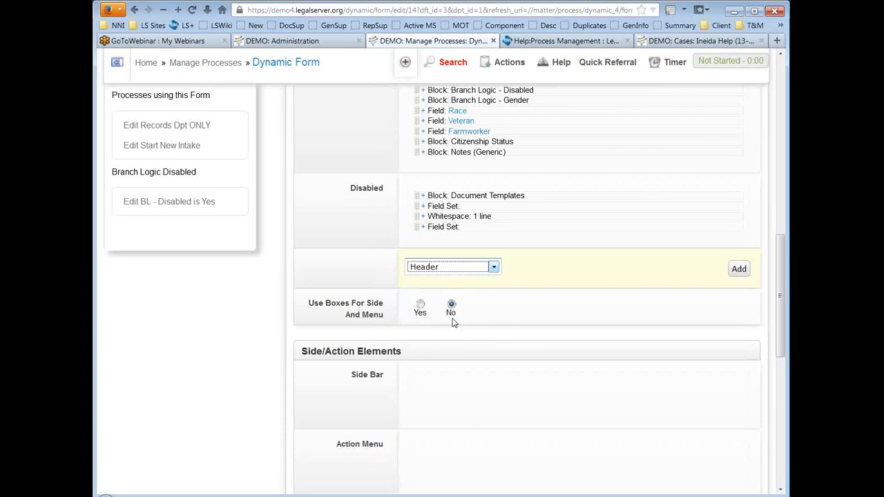
key(Down)
click(494, 269)
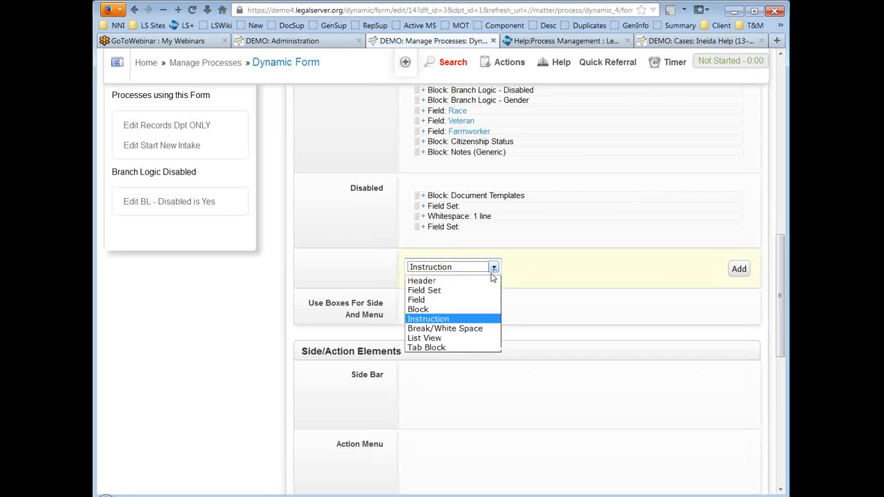
click(487, 298)
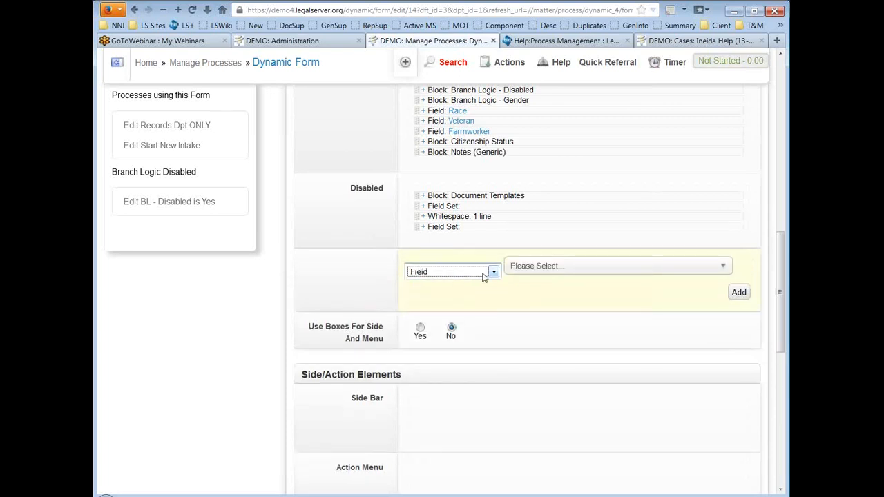
click(615, 270)
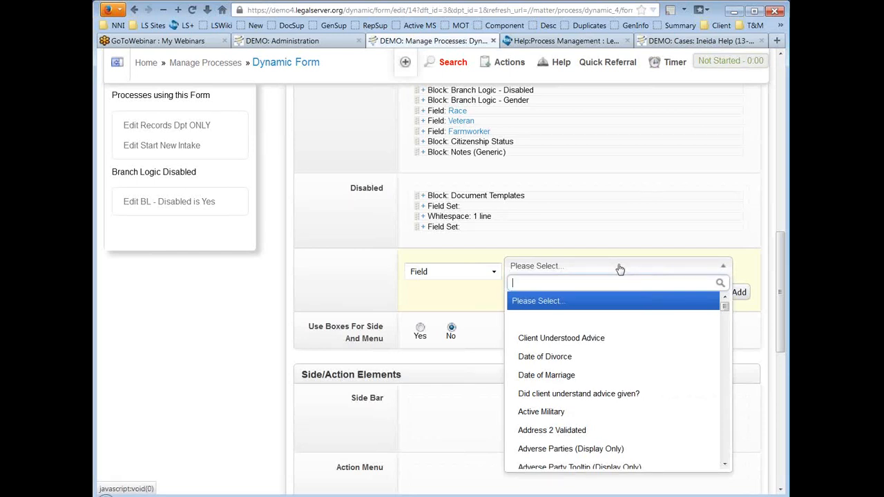
Step: Search 'clos', select the Caseworker who closed case field, and add it to the form
scroll(649, 374, down, 6)
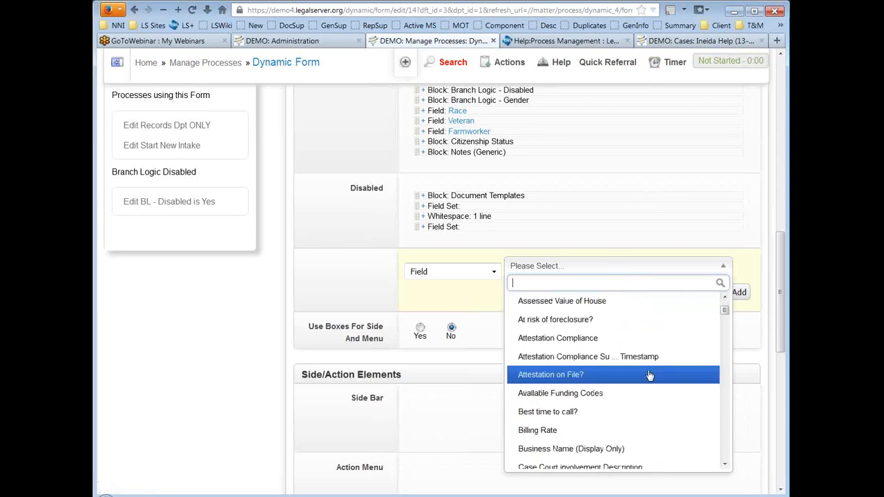
mouse_move(726, 311)
mouse_down()
mouse_move(730, 469)
mouse_move(730, 310)
mouse_up()
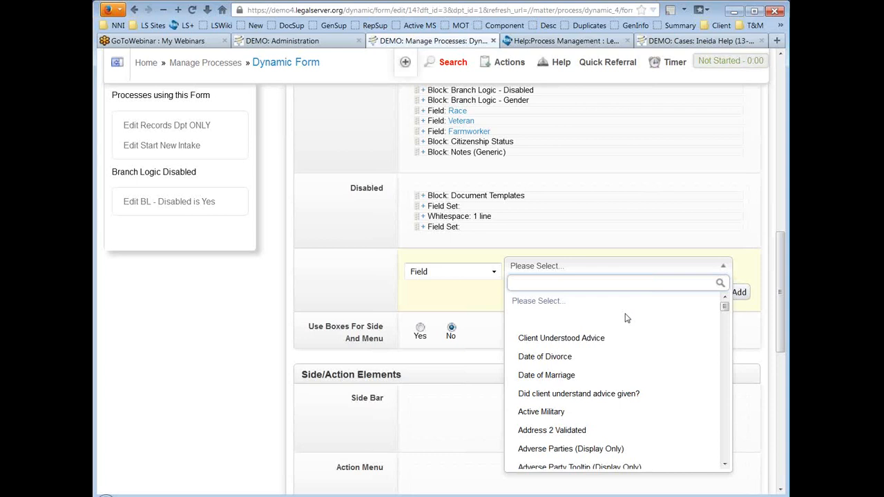
text(date)
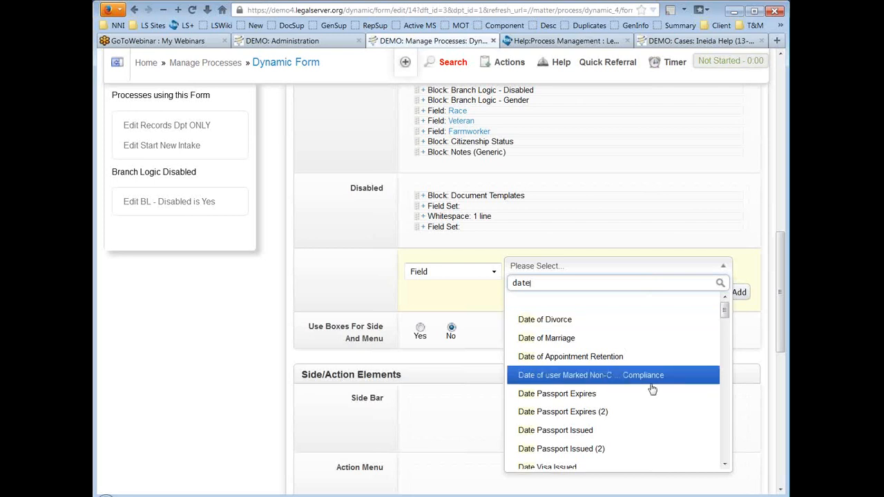
scroll(651, 389, down, 5)
scroll(652, 389, up, 5)
key(BackSpace)
key(BackSpace)
key(BackSpace)
key(BackSpace)
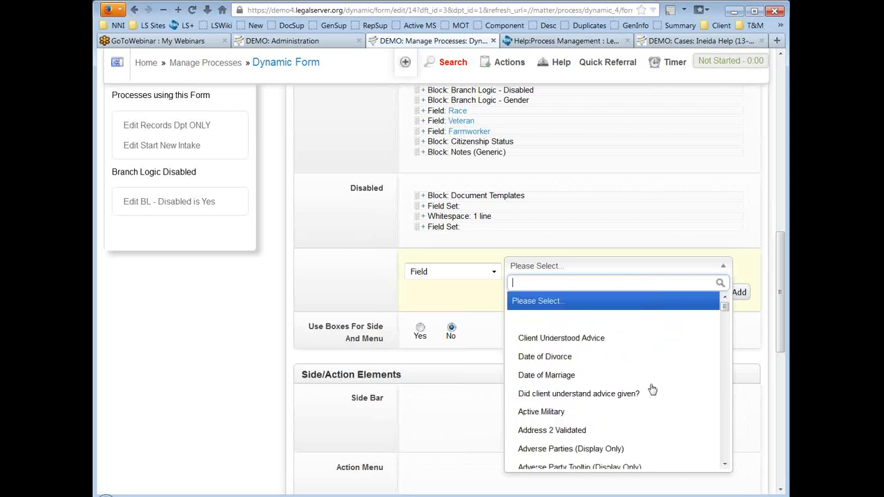
text(clos)
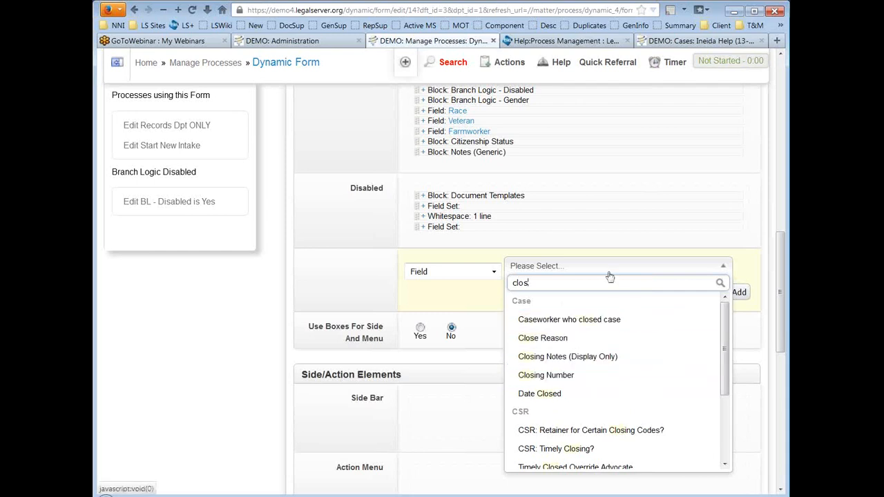
click(603, 320)
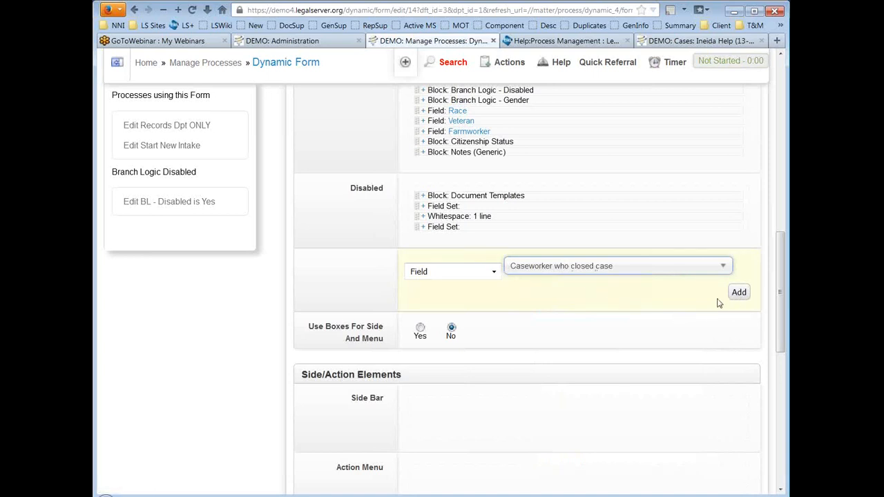
click(739, 293)
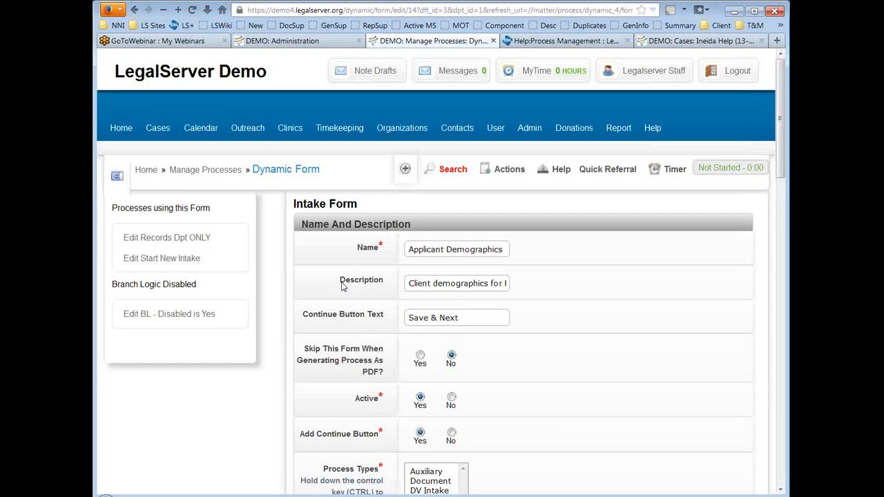
Step: Drag Caseworker who closed case up to sit right below Header: Applicant Information
scroll(281, 262, down, 3)
scroll(282, 263, down, 6)
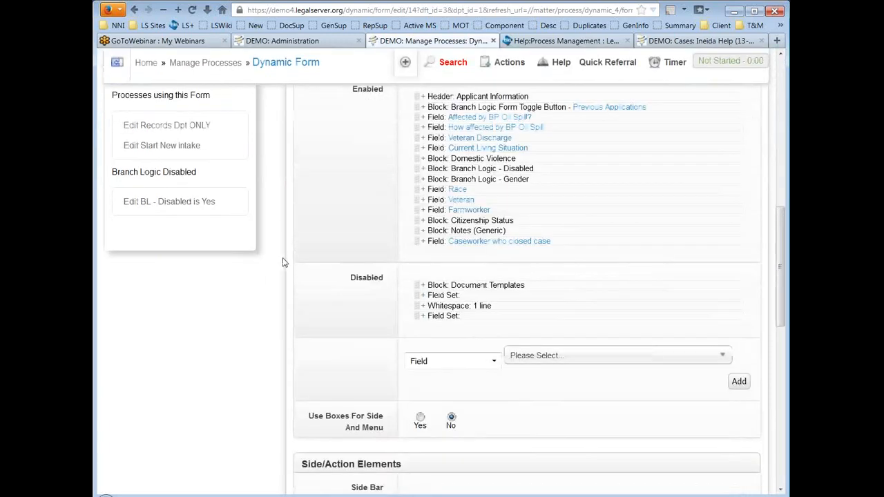
scroll(282, 263, up, 1)
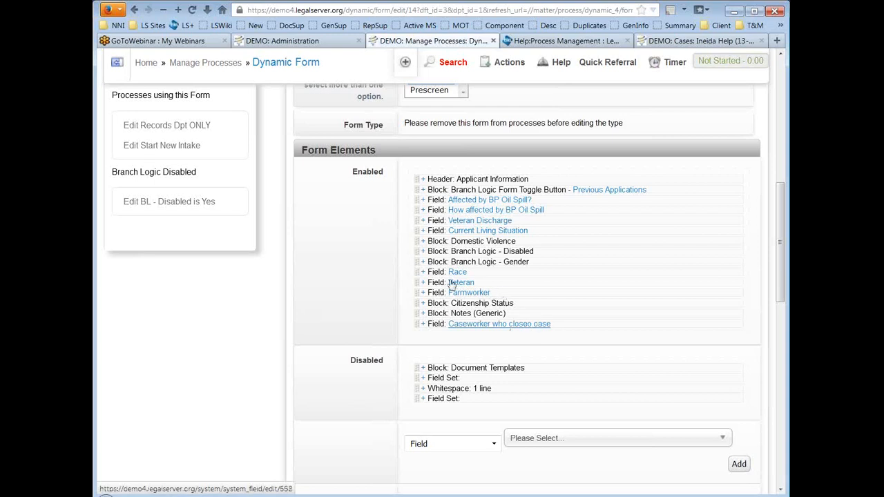
drag(417, 298, 414, 184)
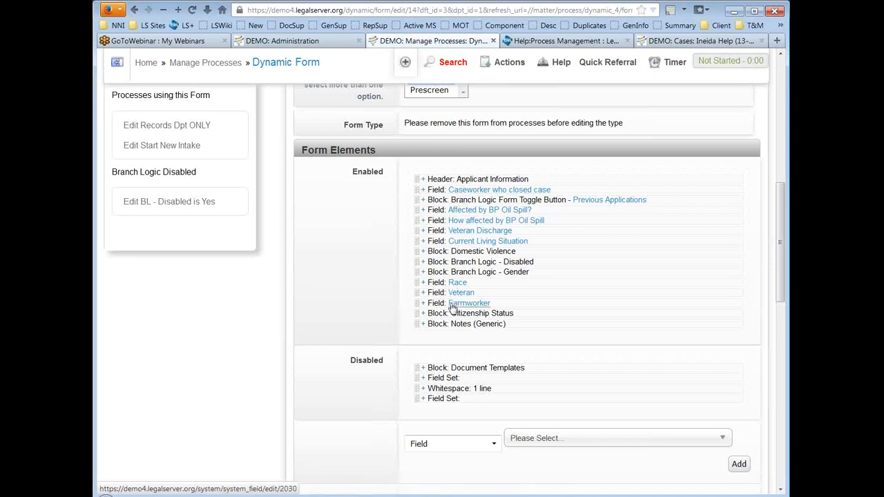
Step: Toggle Caseworker who closed case's default to Current User then No Default, and drag it into Disabled
click(424, 192)
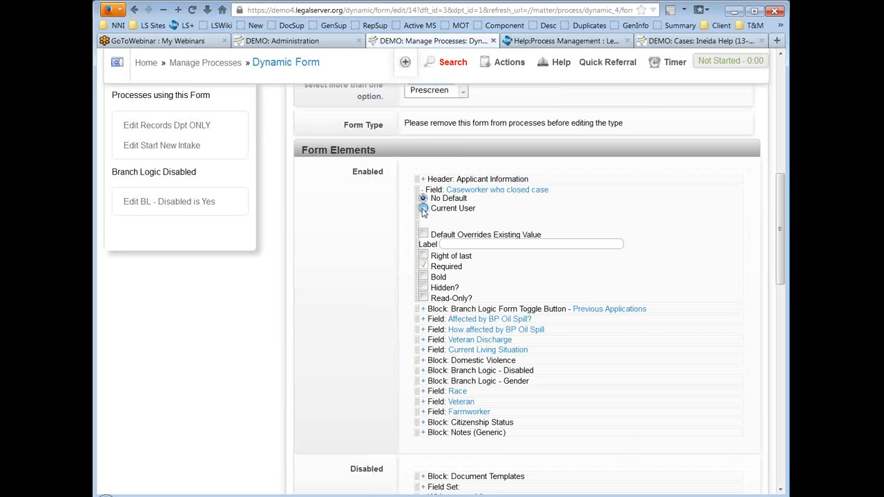
click(422, 208)
click(423, 198)
click(423, 192)
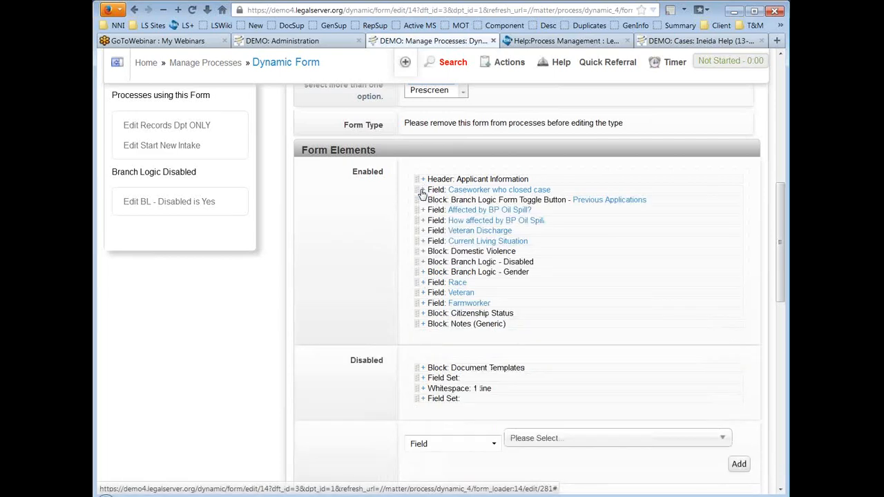
drag(423, 193, 419, 410)
scroll(641, 284, down, 3)
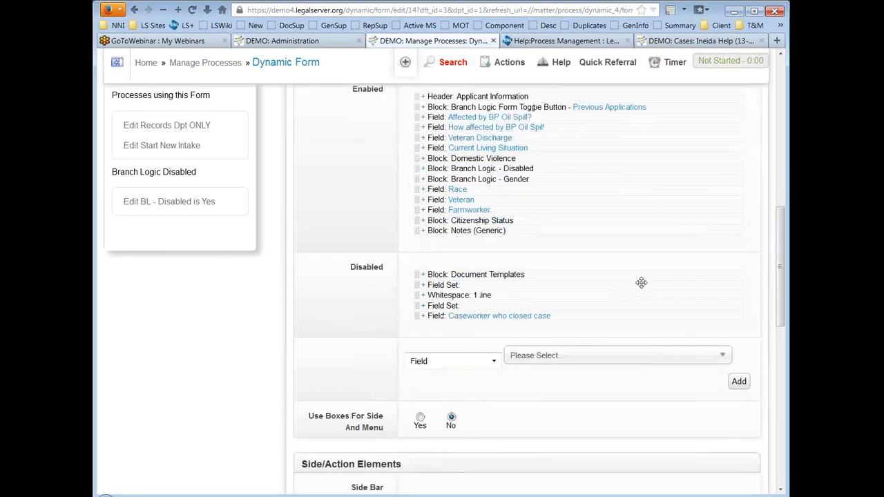
Step: Set the element type to Block and choose Case Timely Closed after searching 'clos'
click(462, 279)
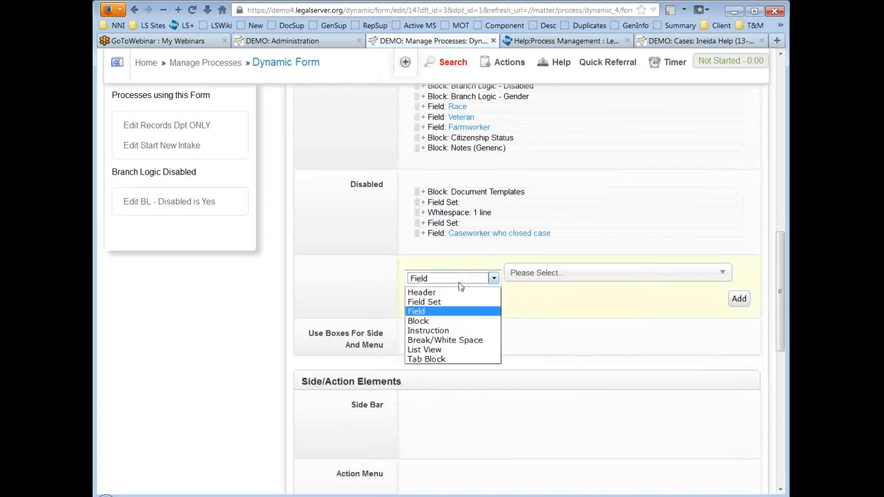
click(459, 321)
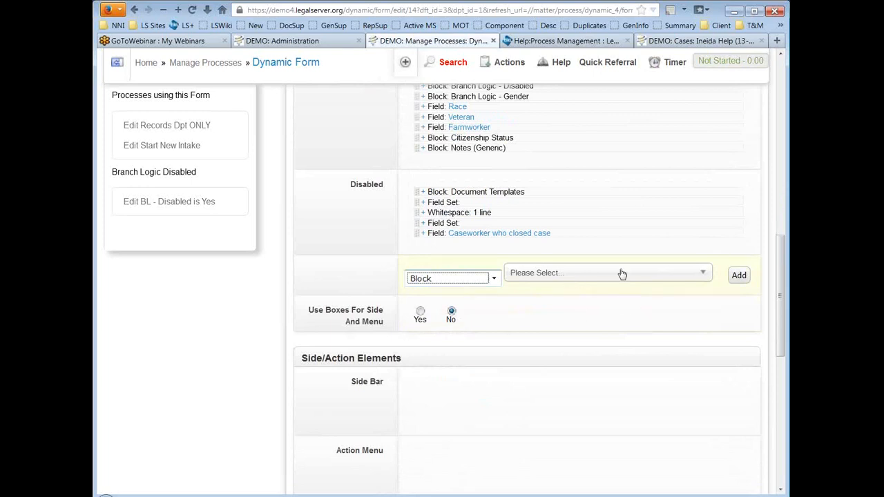
click(593, 275)
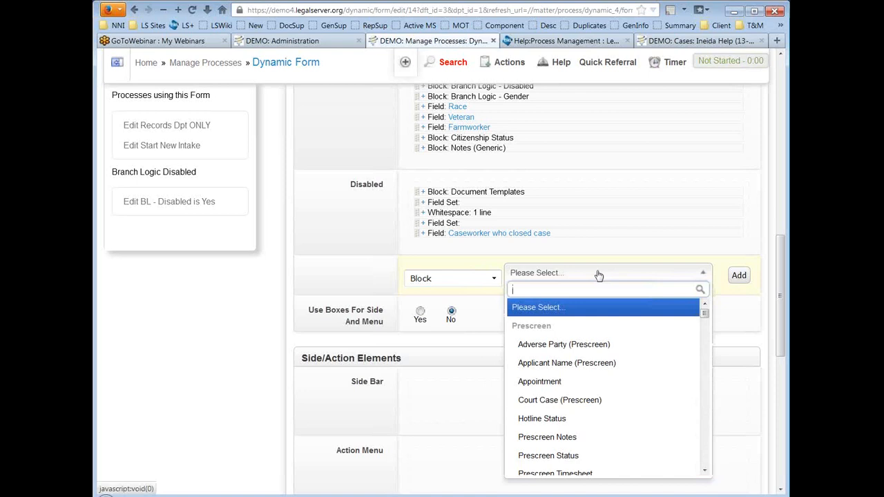
scroll(627, 371, down, 6)
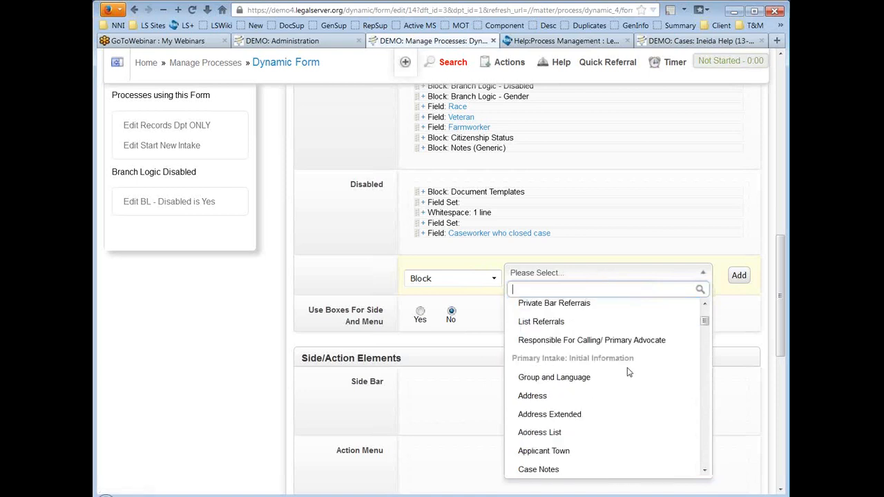
scroll(628, 373, down, 3)
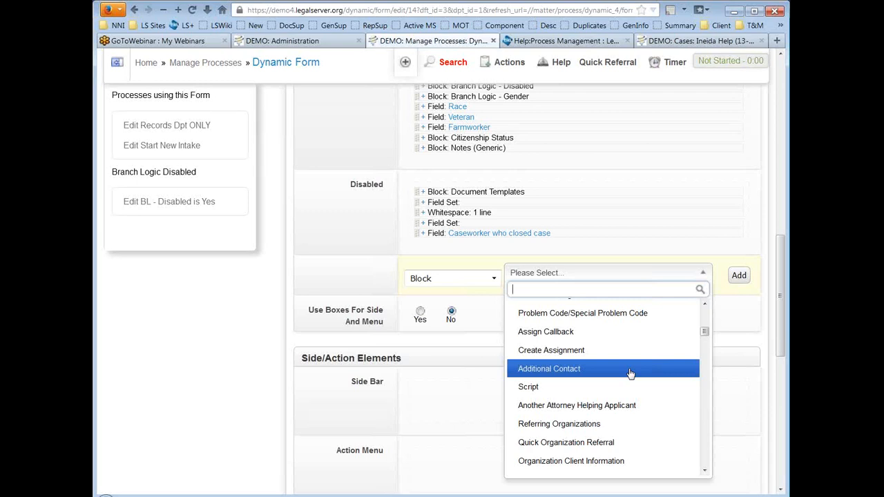
scroll(630, 374, down, 1)
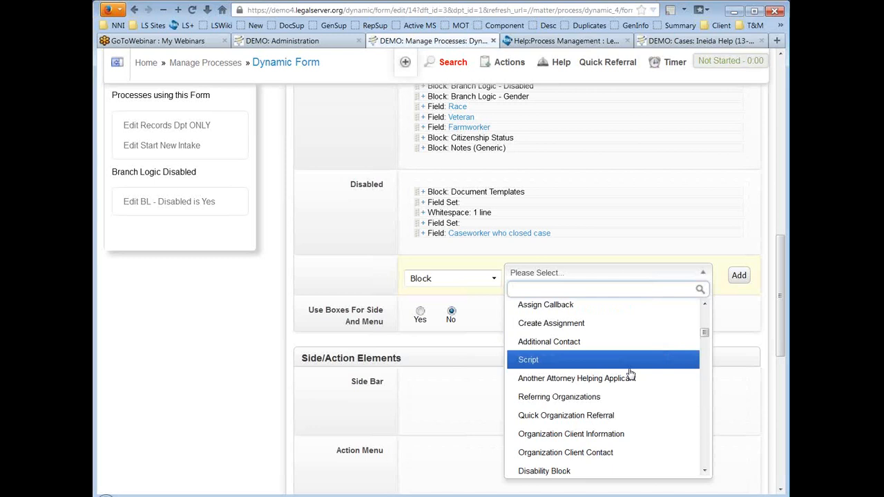
text(cl)
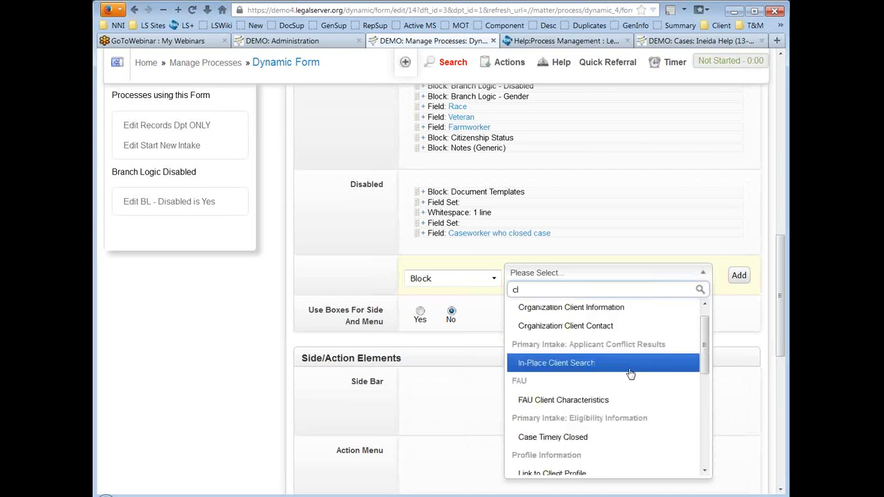
text(os)
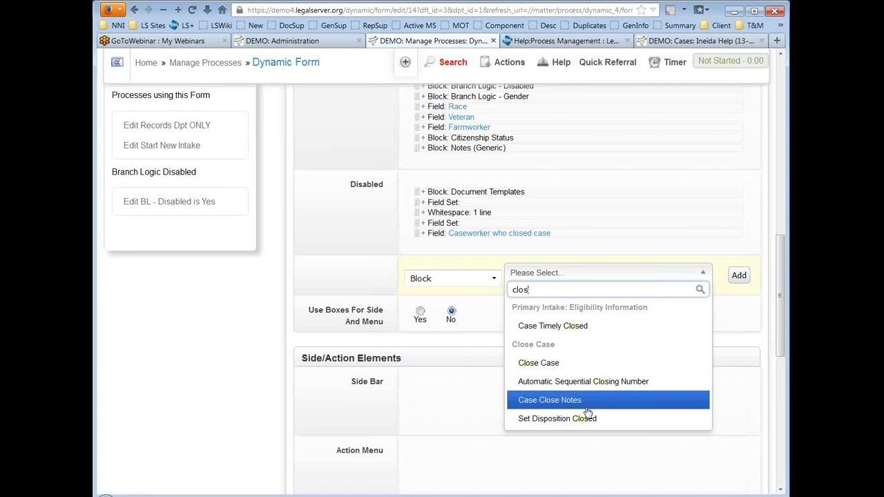
click(575, 326)
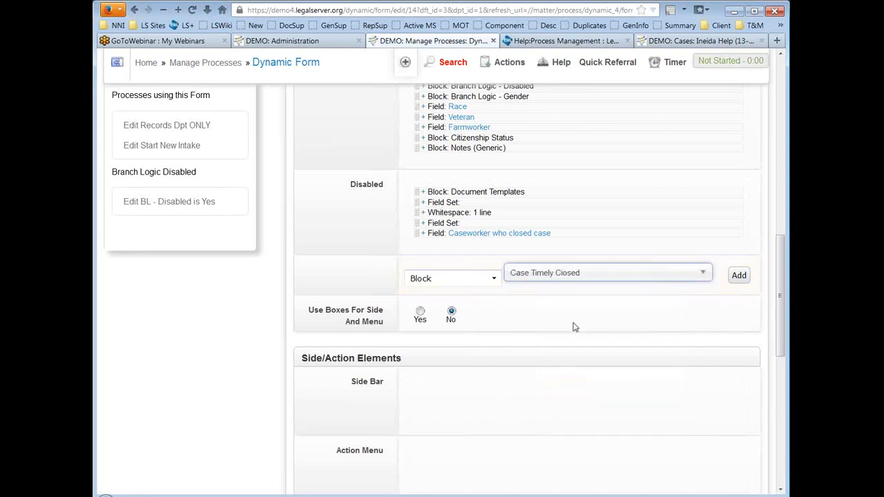
Step: Add the Case Timely Closed block and drag it below Caseworker who closed case in Disabled
click(739, 277)
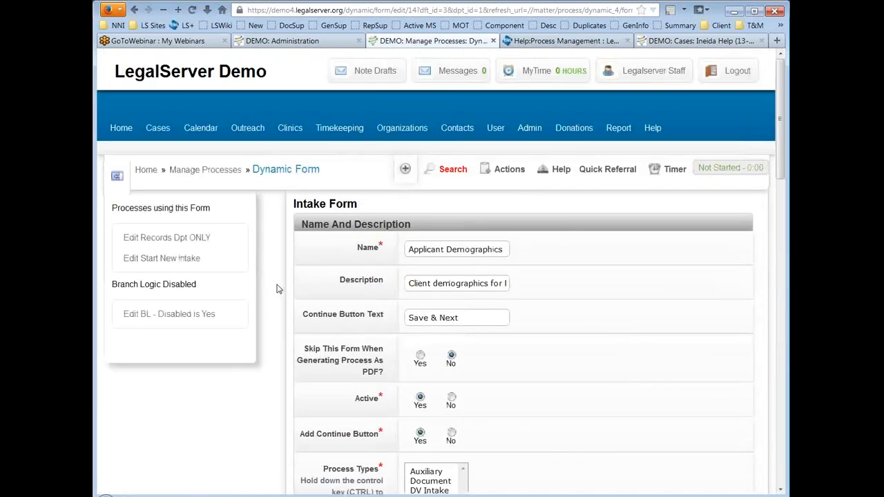
scroll(285, 256, down, 3)
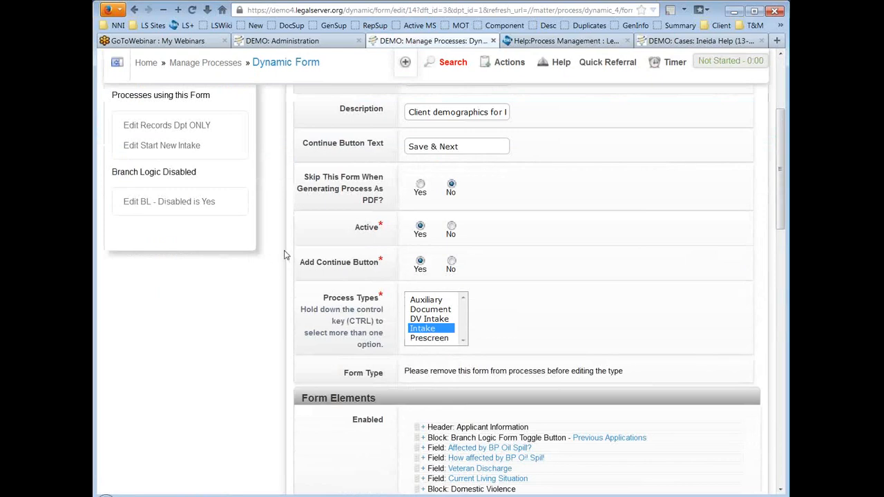
scroll(285, 256, down, 6)
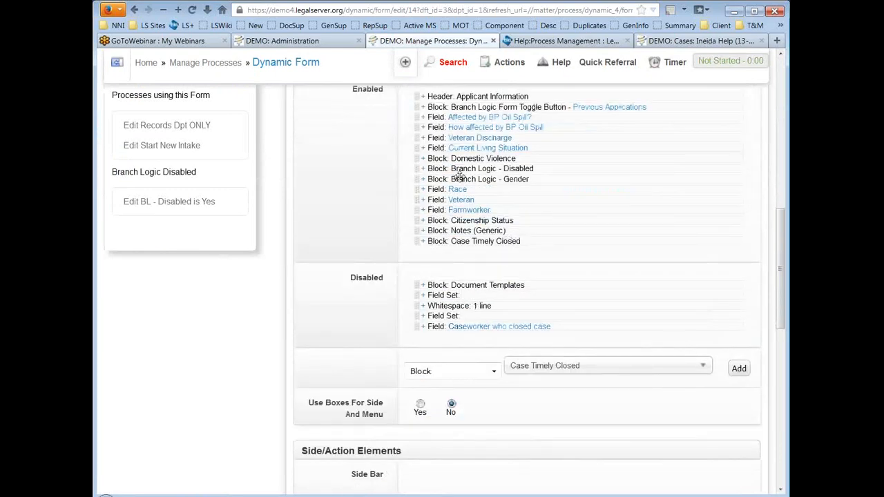
click(424, 243)
click(424, 243)
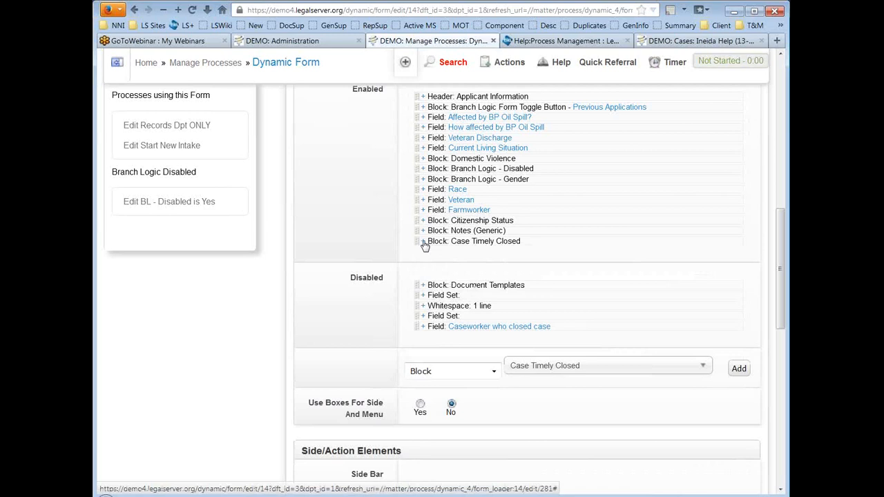
drag(418, 249, 419, 340)
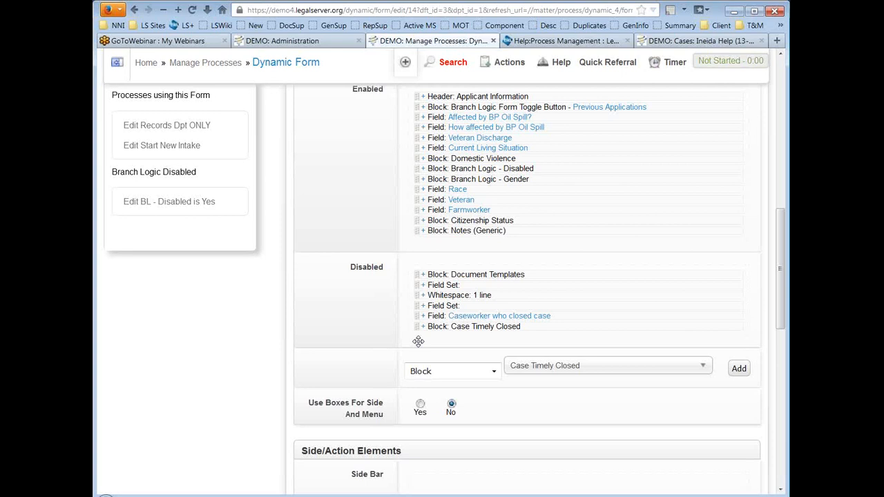
Step: Submit the form with Continue and review the Close Reason A and B required errors
scroll(419, 342, down, 2)
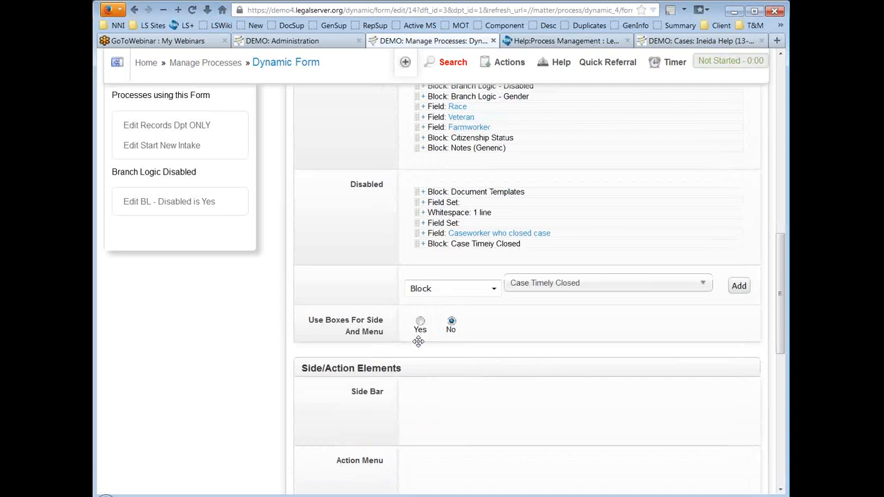
scroll(419, 341, down, 10)
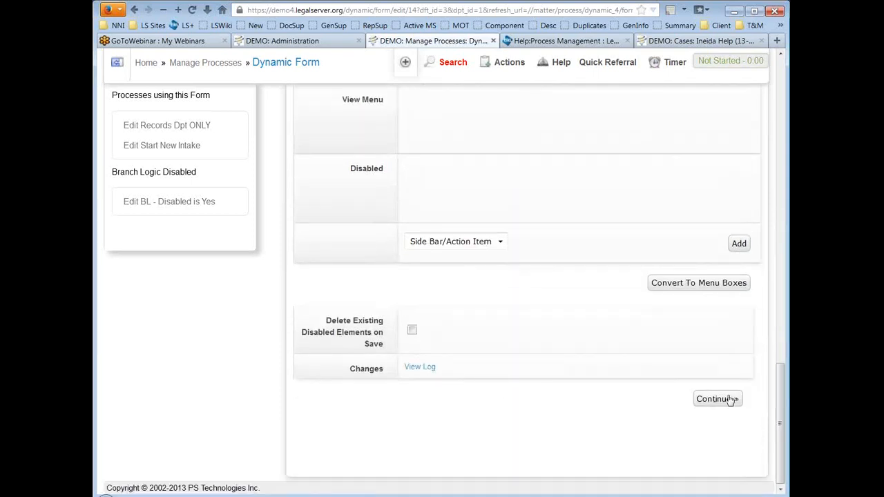
click(719, 399)
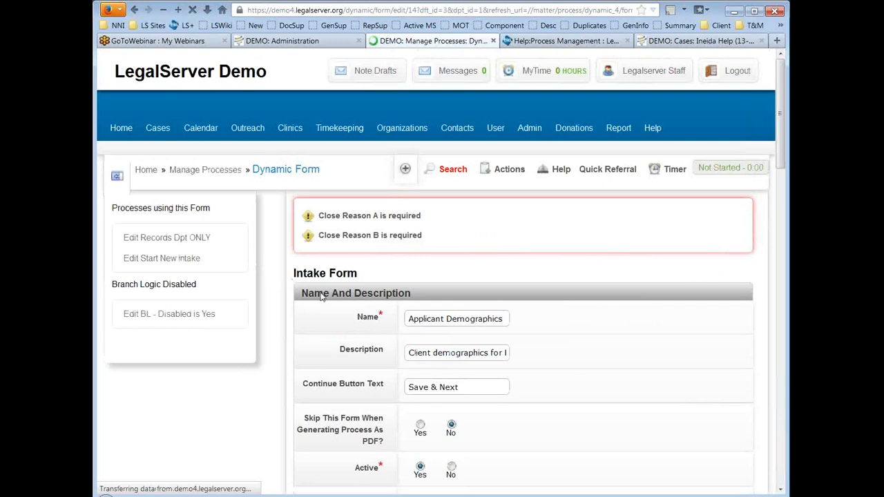
scroll(654, 238, down, 2)
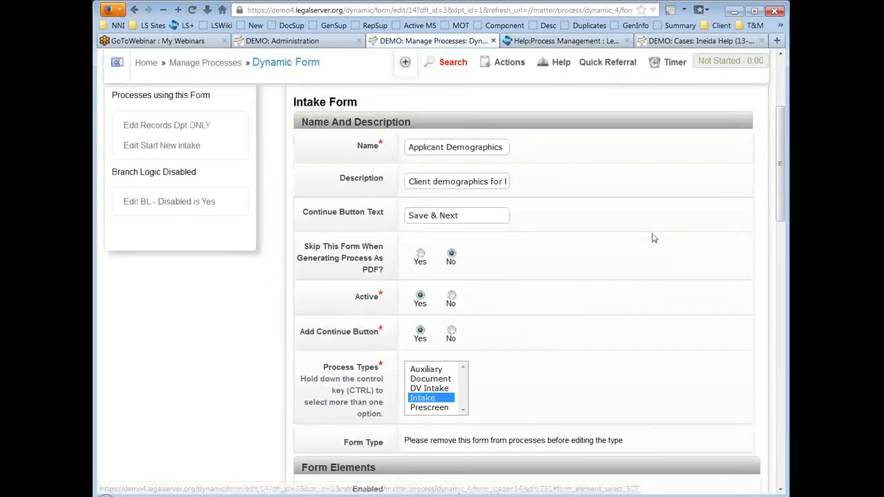
scroll(654, 238, up, 2)
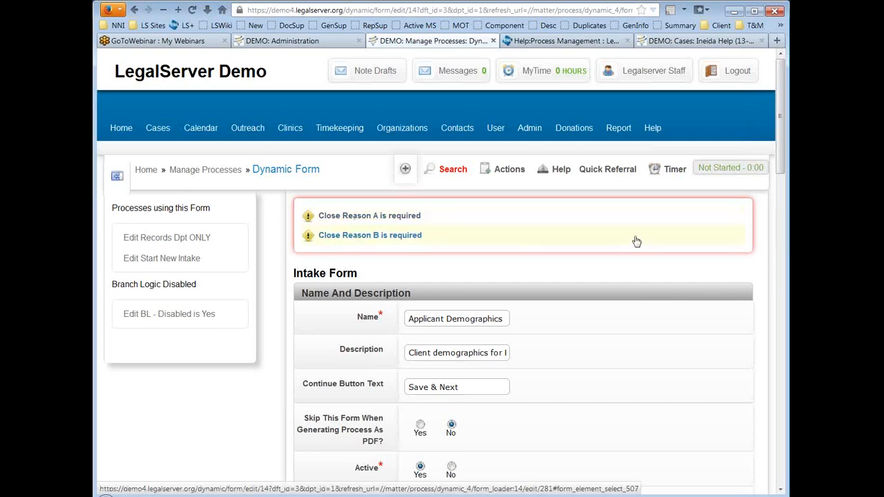
scroll(635, 239, down, 2)
scroll(647, 241, down, 10)
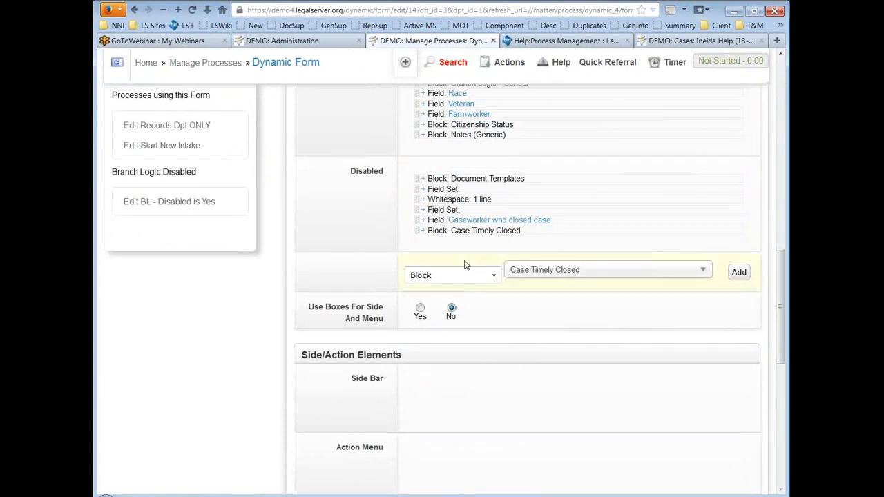
Step: Set Case Timely Closed's Close Reason A and Close Reason B to 'A - Counsel and Advice'
click(424, 232)
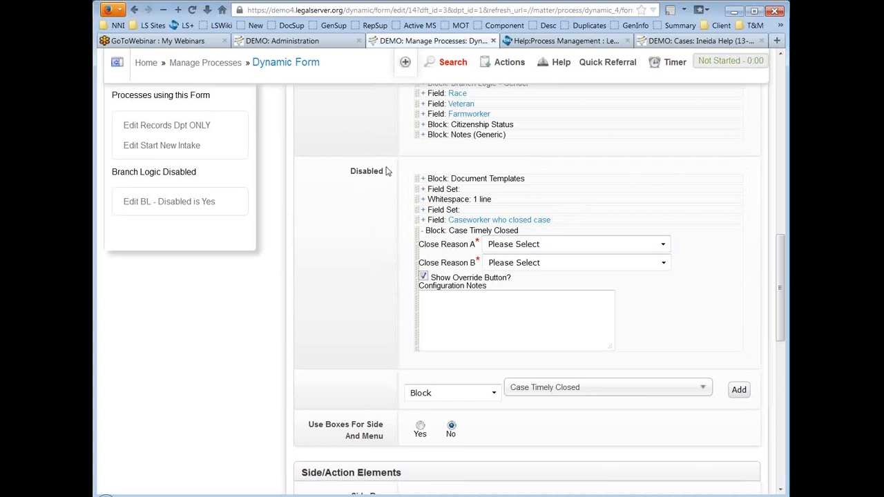
click(565, 245)
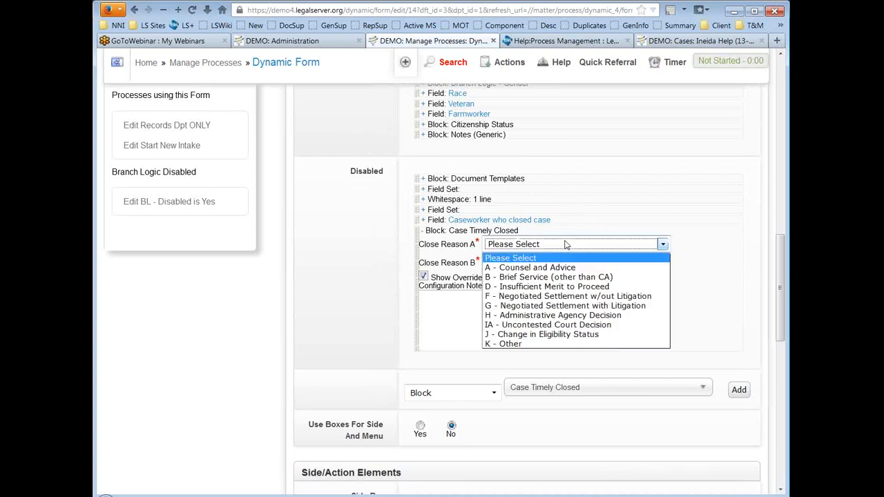
click(565, 268)
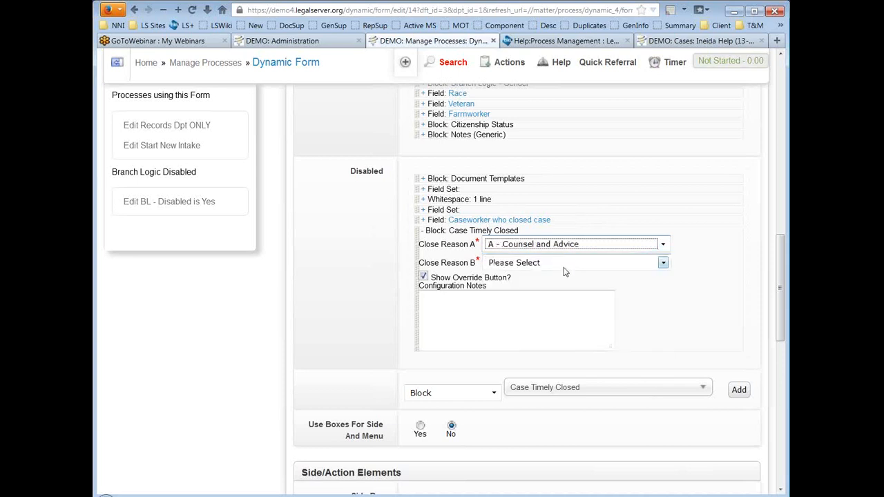
click(565, 266)
click(563, 285)
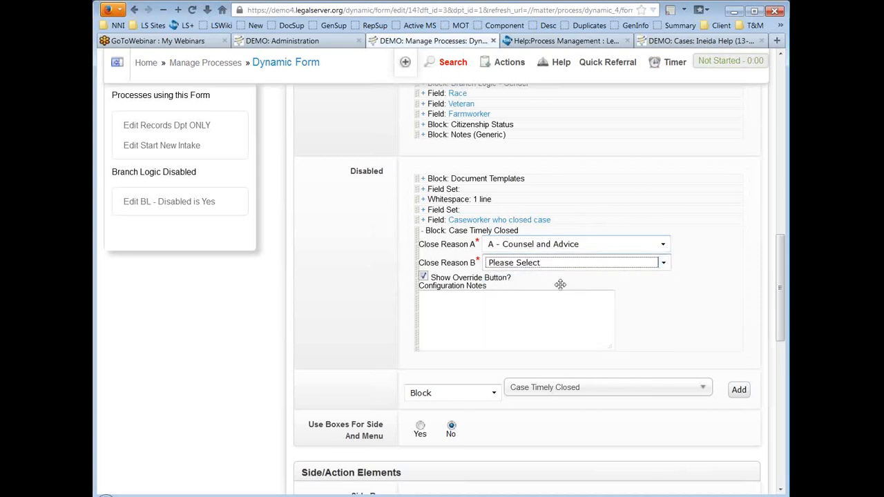
click(349, 240)
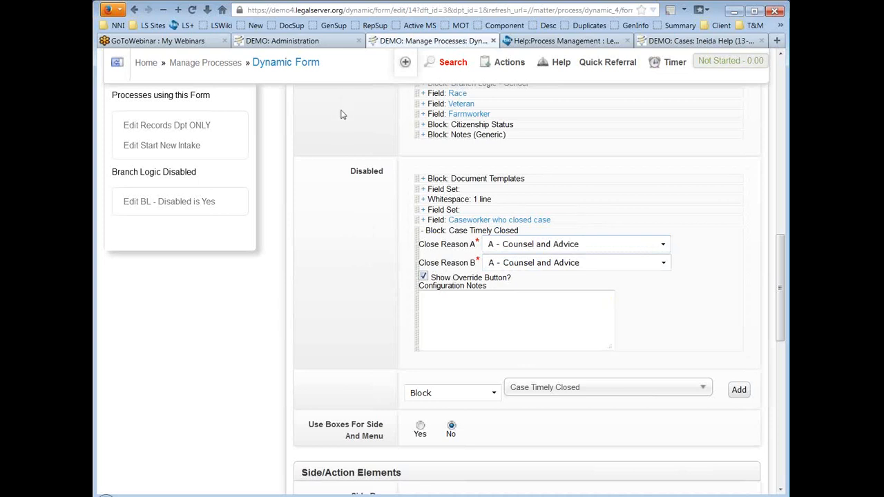
click(420, 232)
Step: Enable Delete Existing Disabled Elements on Save and save the form
scroll(366, 231, down, 5)
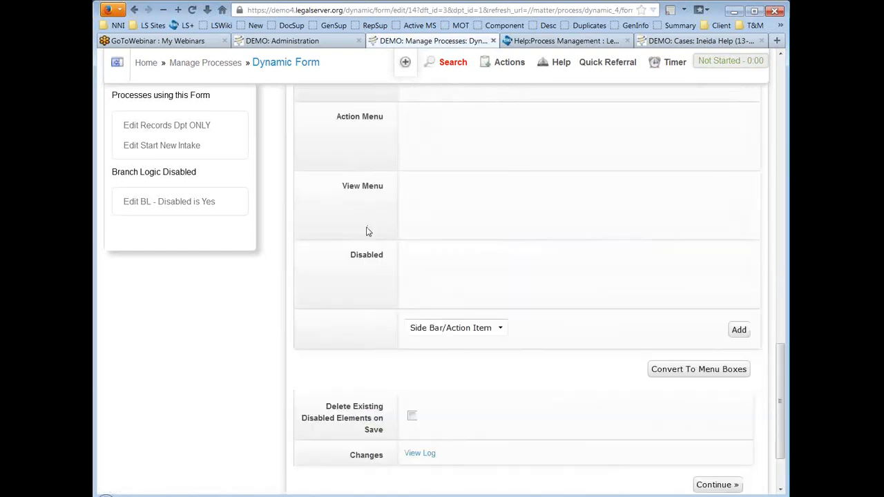
scroll(367, 232, down, 2)
click(412, 416)
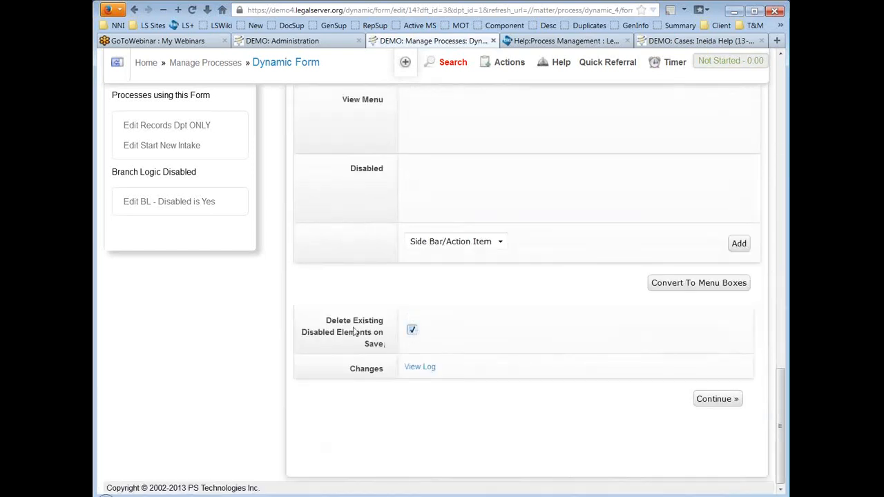
click(717, 401)
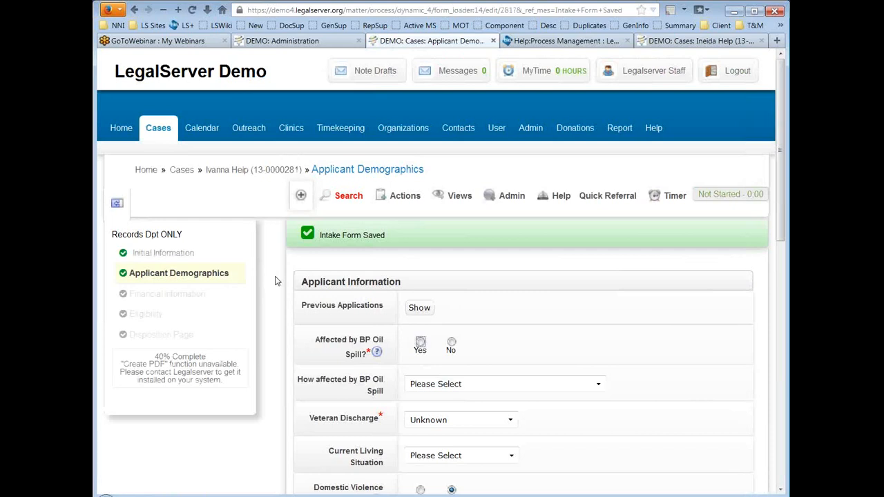
Step: Show the Main Office's open cases list (1-20 of 82) from the Cases tab
click(255, 175)
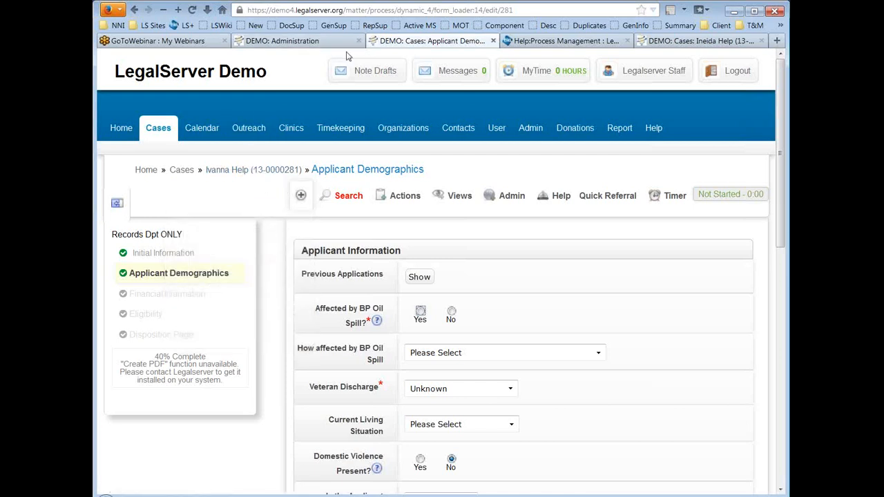
click(159, 128)
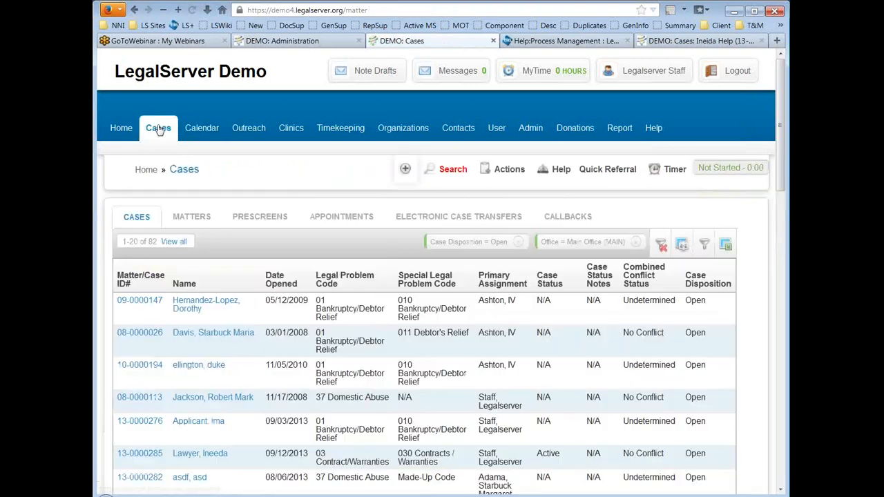
Step: Open the first case and its Recommend Pro Bono/Other User page
click(147, 302)
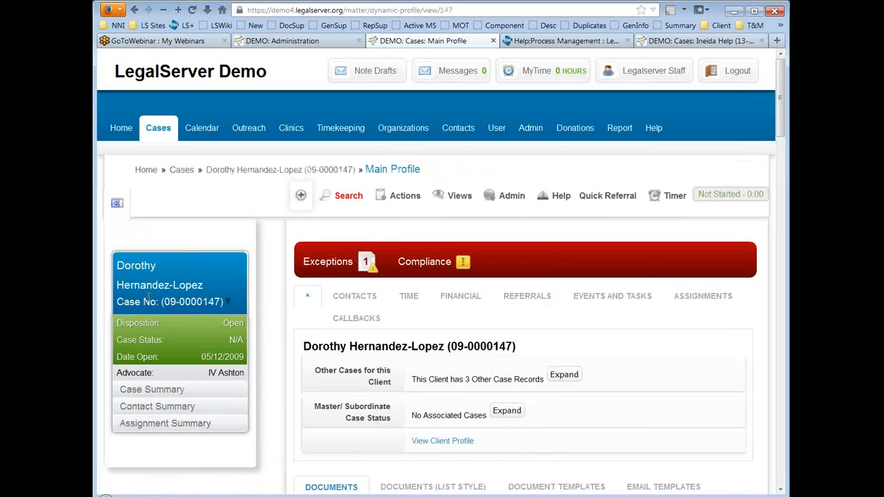
mouse_move(409, 197)
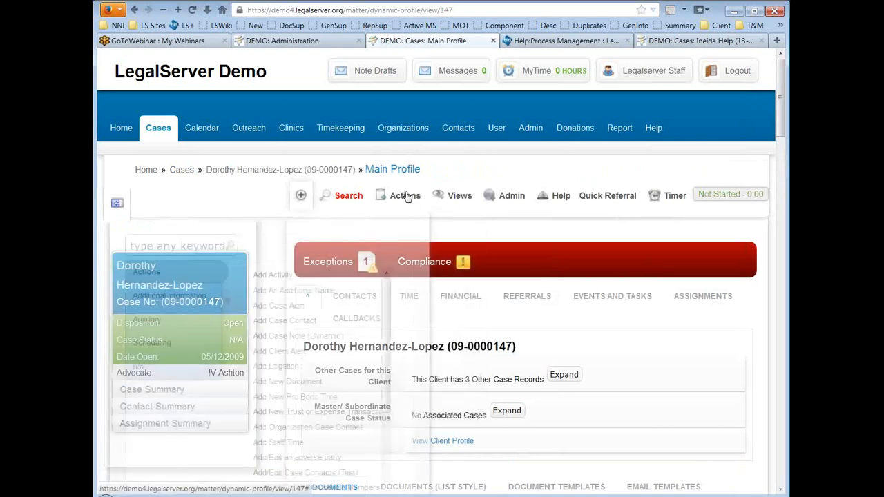
scroll(324, 319, down, 5)
scroll(323, 319, down, 4)
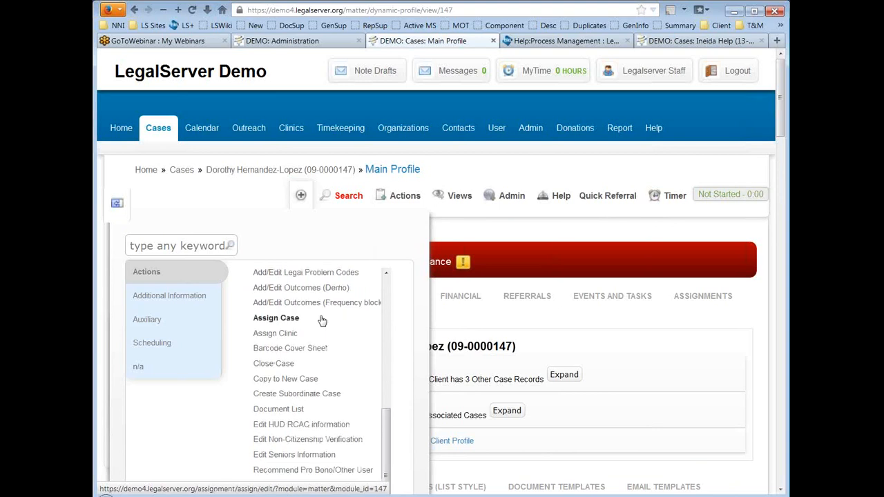
click(325, 472)
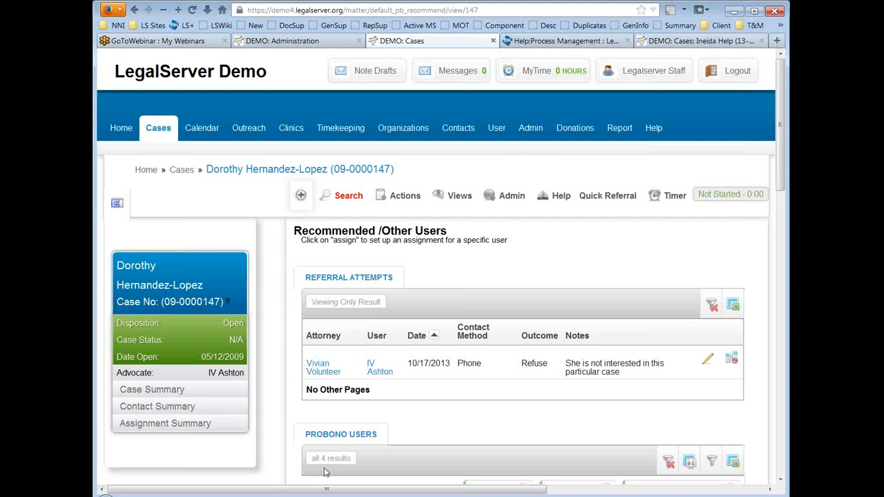
Step: Inspect the case's admin options and the default_pb_recommend part of the page URL
click(524, 201)
click(379, 9)
click(378, 10)
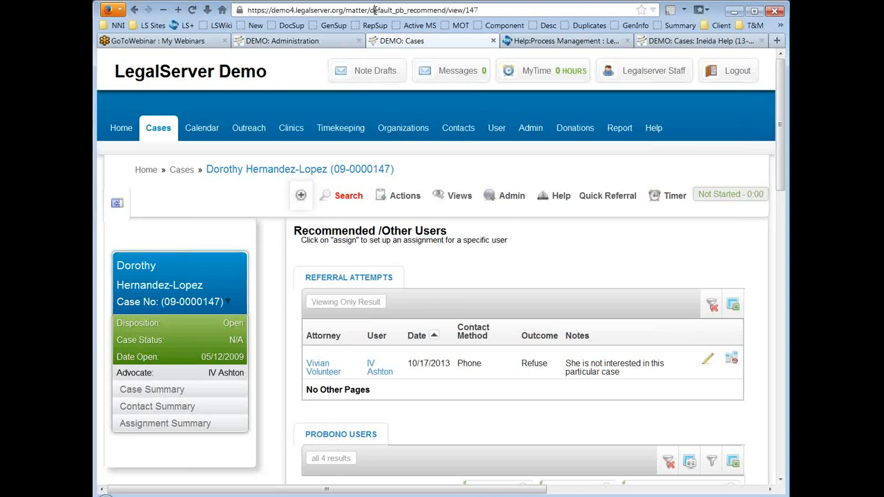
drag(370, 11, 447, 10)
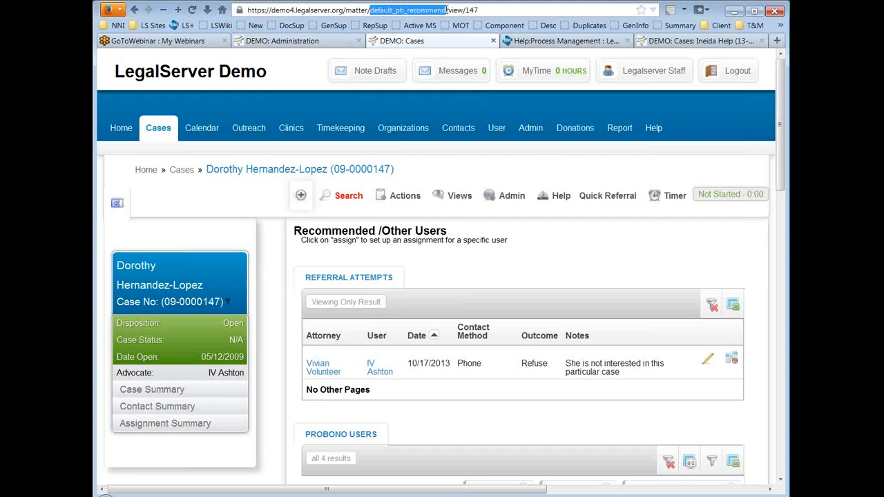
click(409, 10)
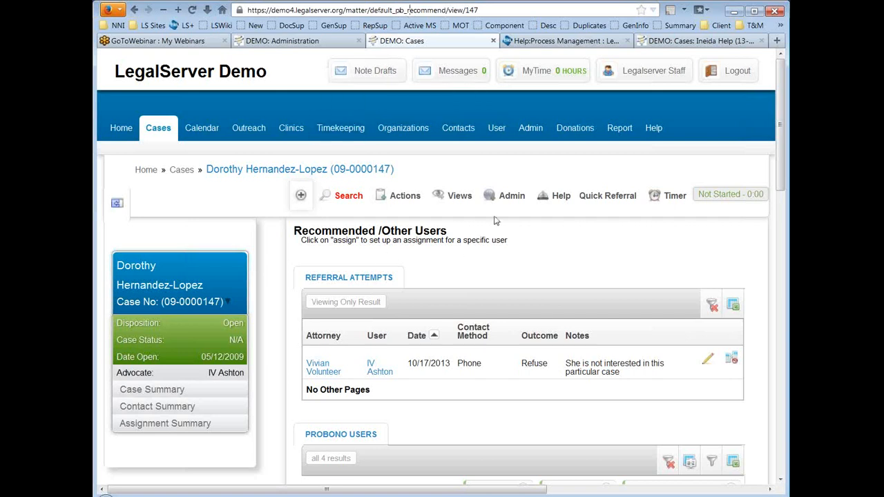
click(518, 199)
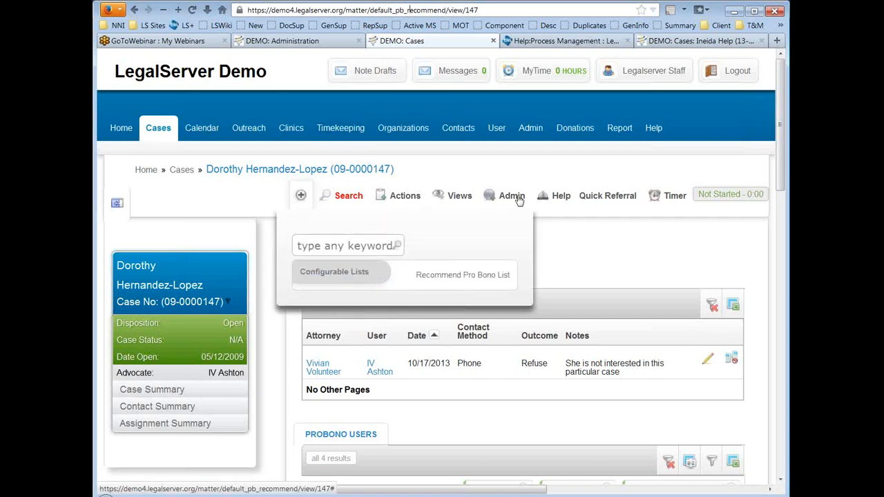
click(582, 235)
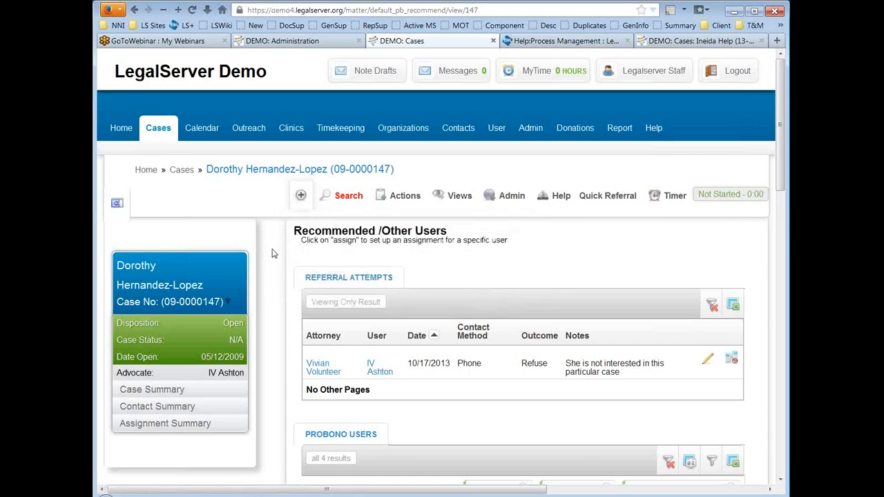
scroll(272, 254, down, 2)
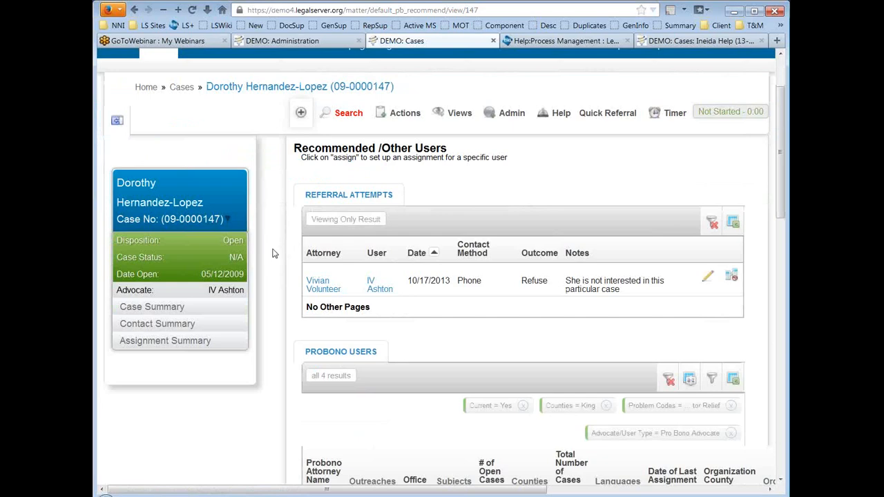
scroll(272, 254, down, 3)
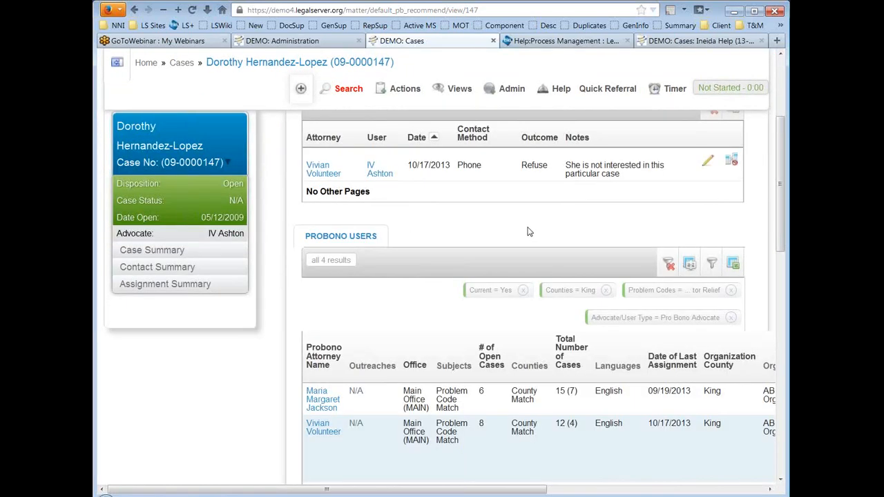
scroll(277, 336, down, 2)
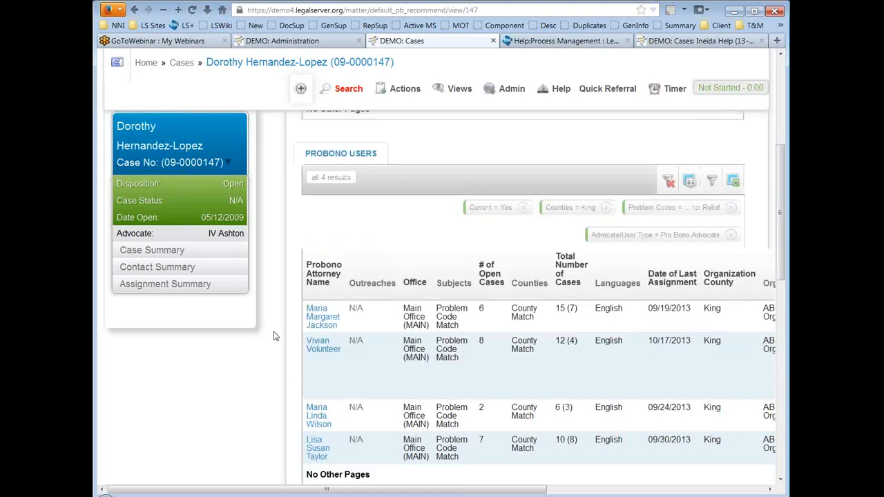
scroll(274, 336, down, 8)
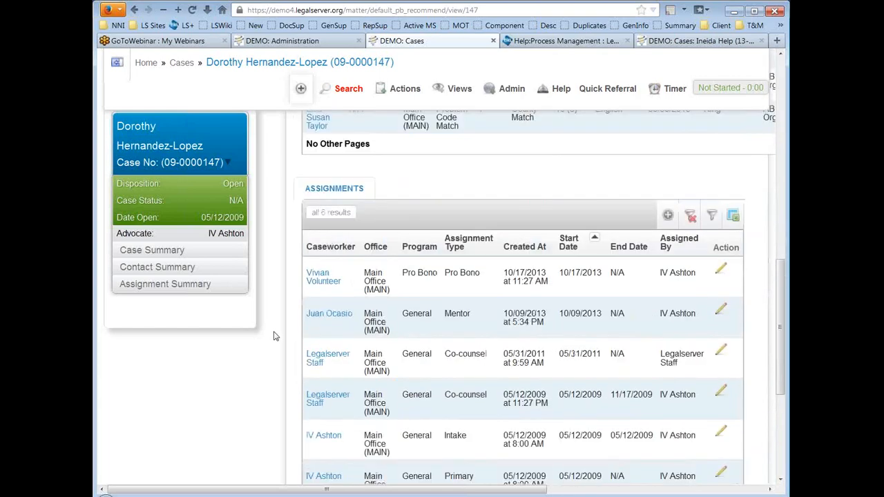
scroll(273, 337, up, 12)
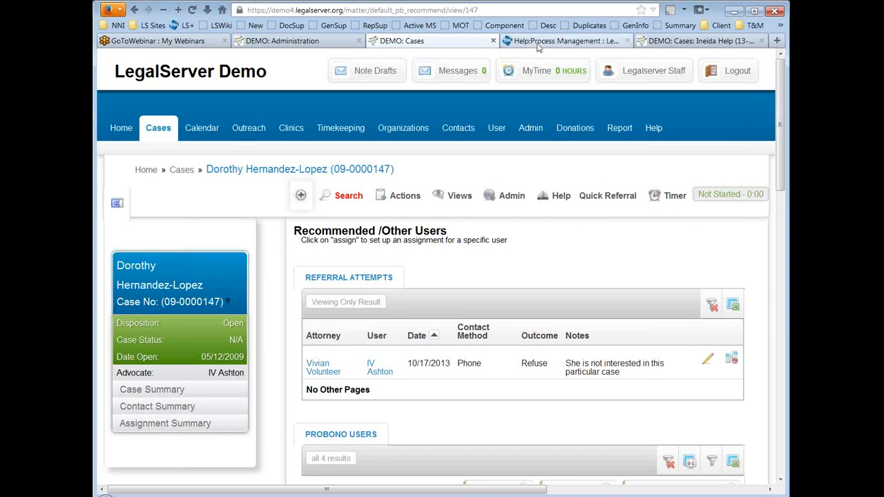
Step: From Help:Process Management, open Help:Timekeeping - Customizing Time Entry in a new tab
click(561, 43)
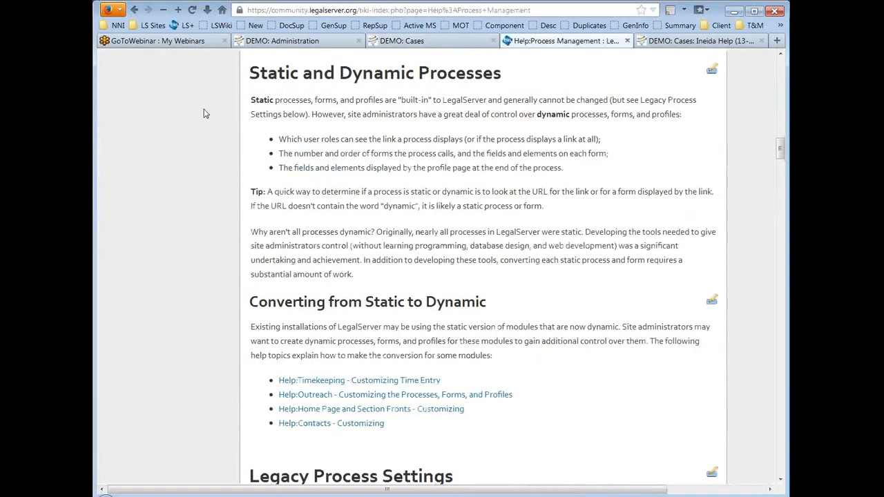
scroll(178, 131, down, 2)
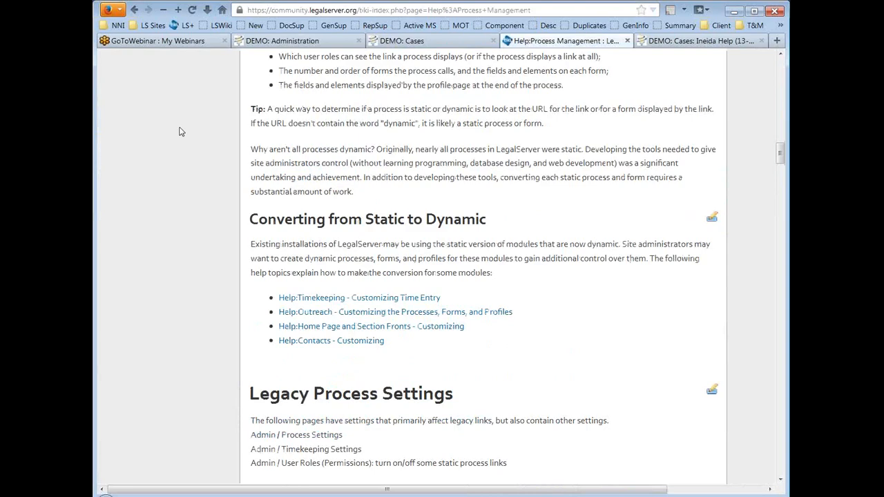
scroll(179, 132, down, 2)
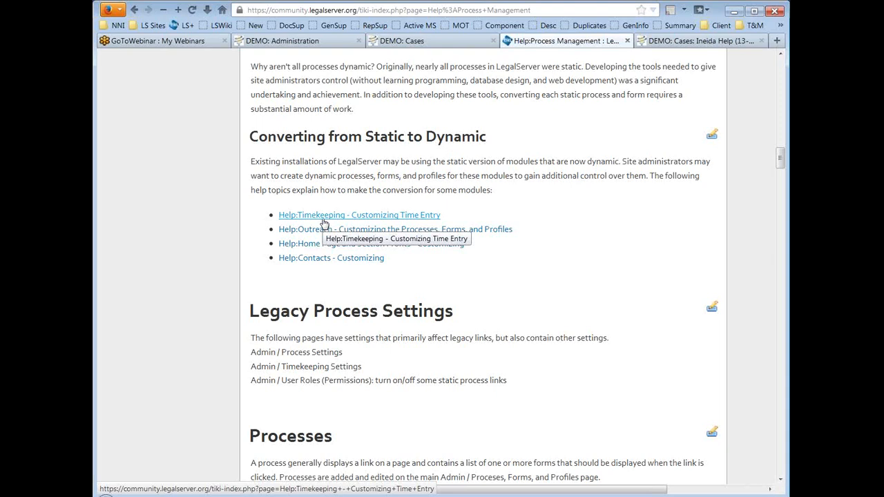
click(397, 217)
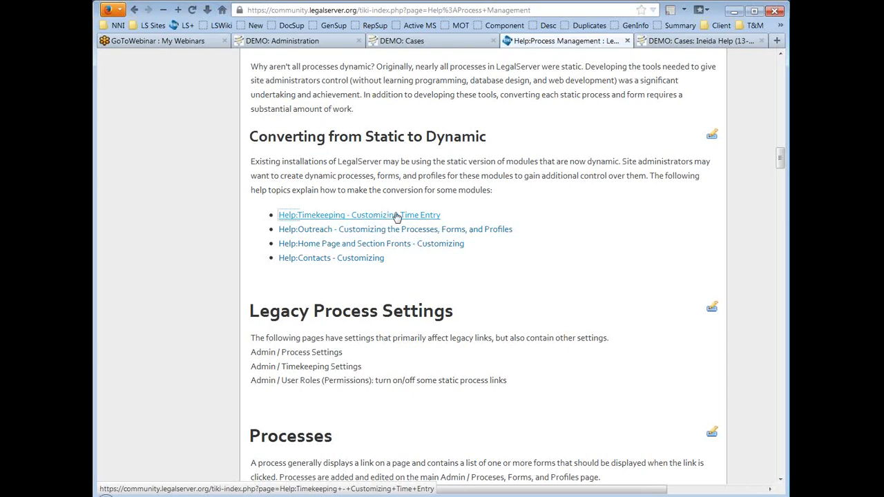
right_click(397, 217)
click(413, 222)
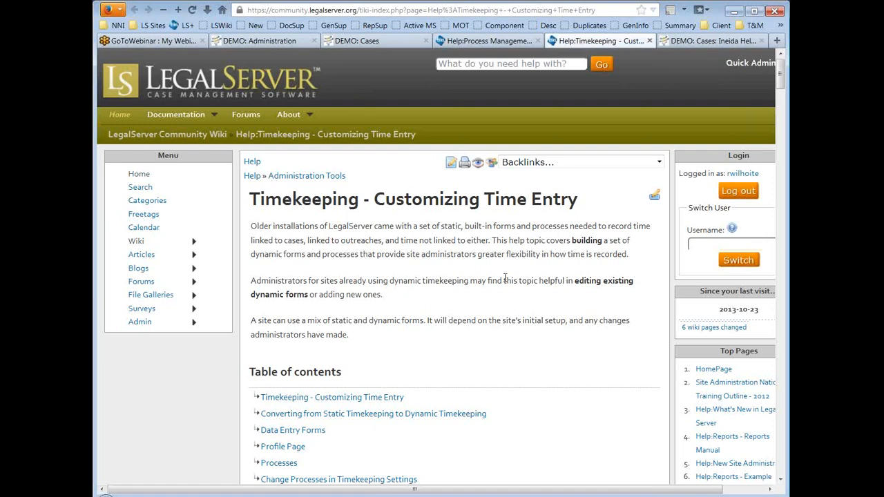
Step: Read the Timekeeping page's four setup steps, then return to Help:Process Management
scroll(505, 278, down, 4)
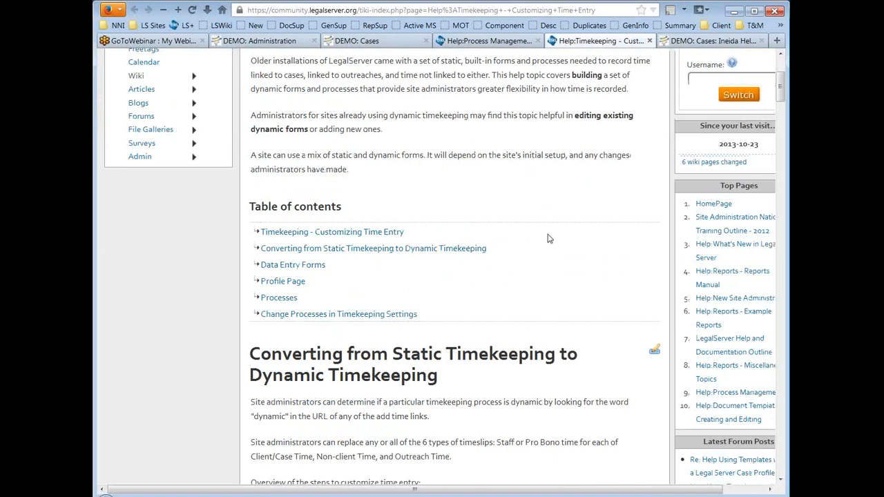
scroll(549, 238, down, 2)
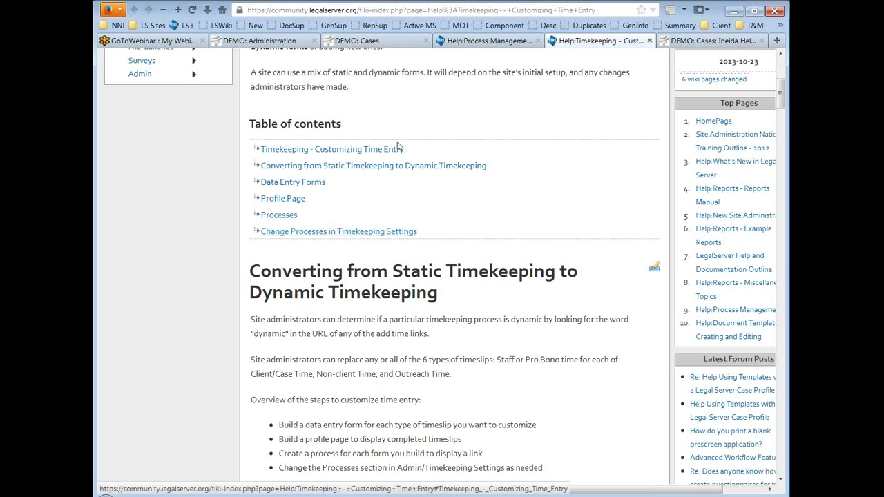
click(481, 41)
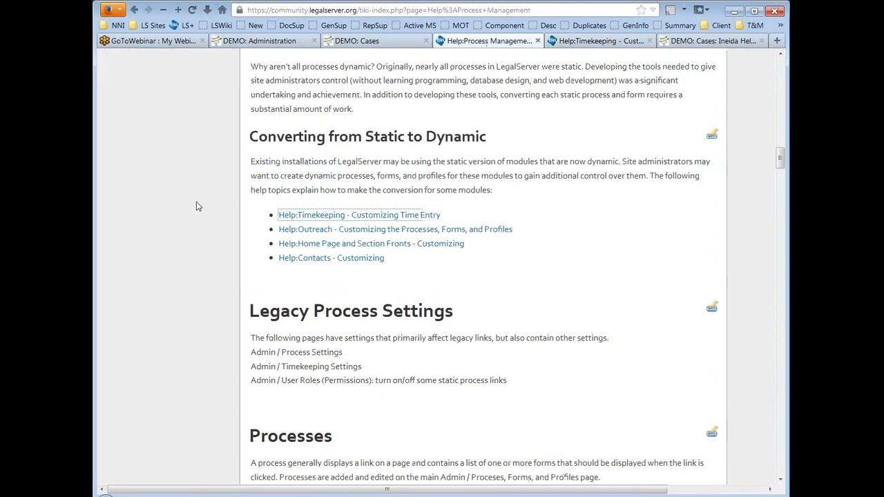
Step: Read the wiki's Legacy Process Settings, then return to the DEMO: Administration tab
scroll(197, 206, down, 4)
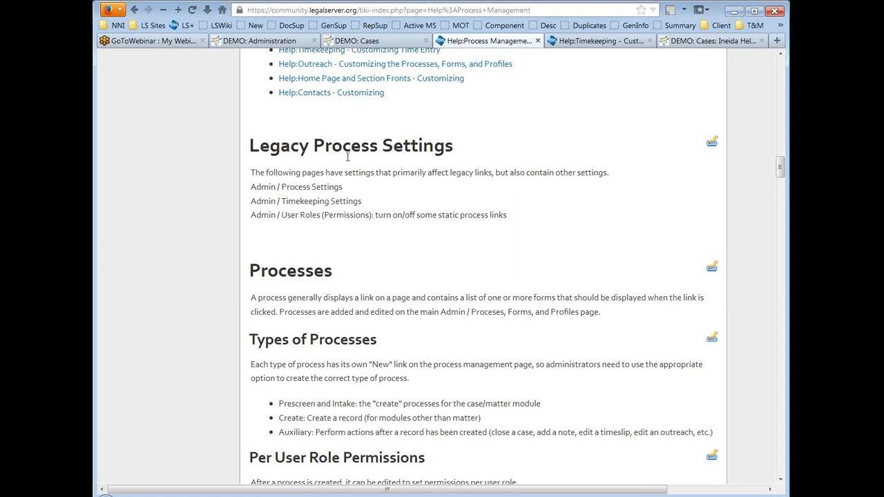
click(286, 43)
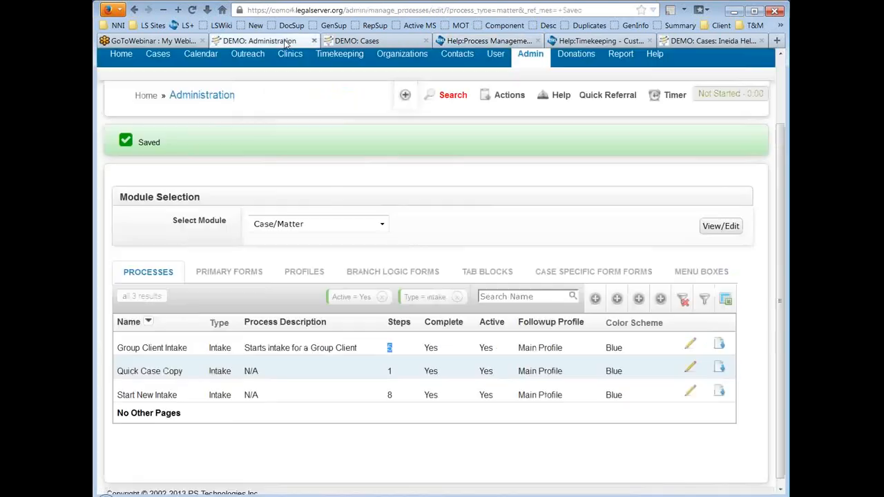
Step: Open Admin > Process Management > Process Settings, showing Quick Client Add limit 3000 and agency LSC
click(533, 57)
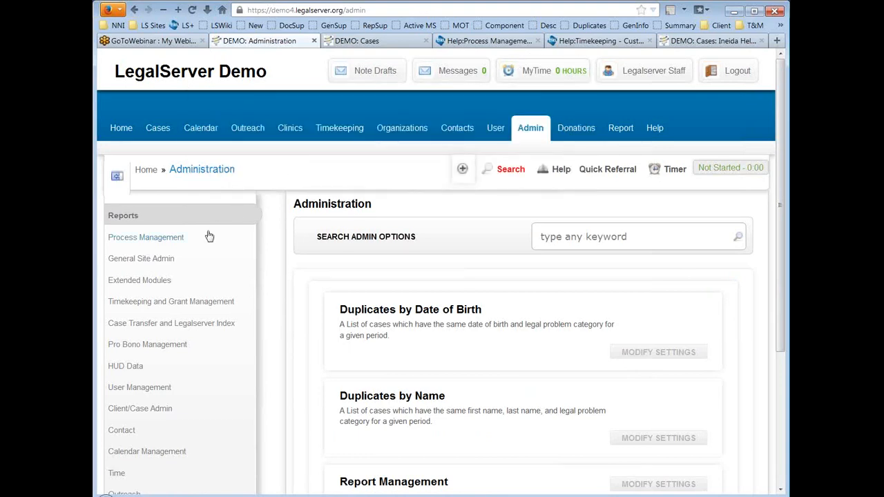
click(158, 238)
scroll(282, 257, down, 2)
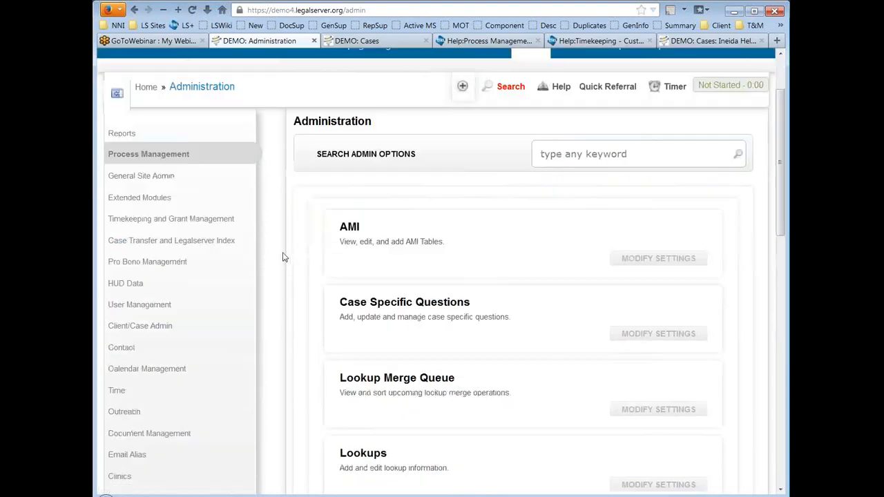
scroll(282, 257, down, 7)
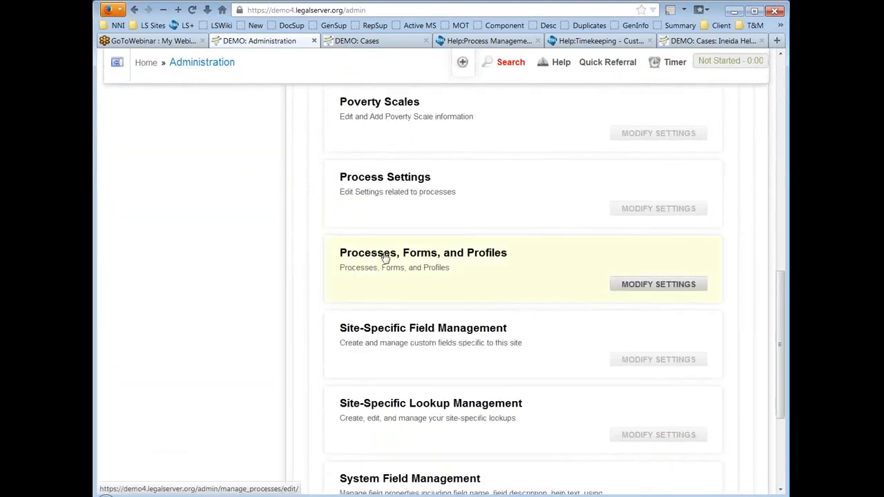
click(393, 180)
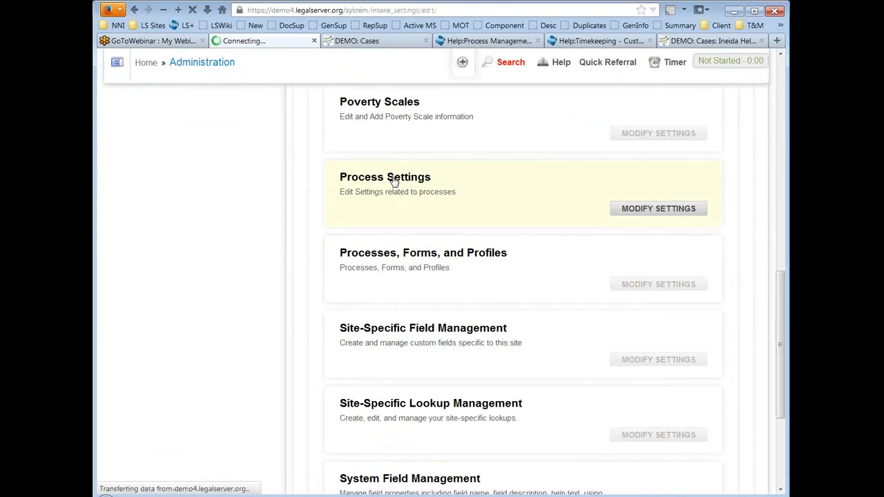
click(527, 260)
scroll(538, 247, down, 2)
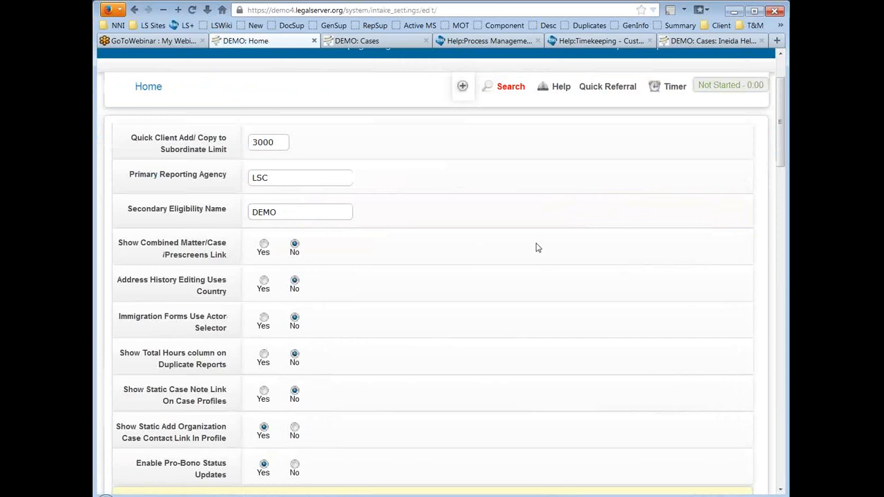
scroll(537, 247, down, 2)
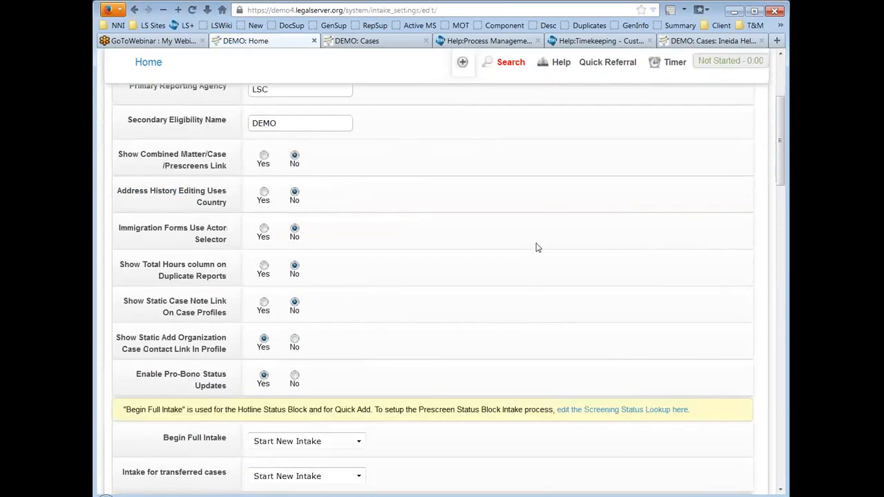
scroll(523, 243, down, 2)
scroll(524, 243, down, 6)
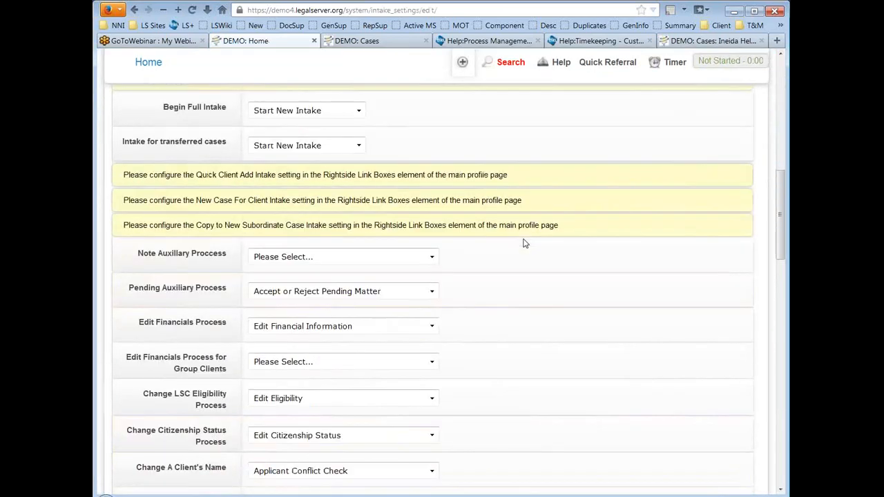
scroll(523, 243, down, 2)
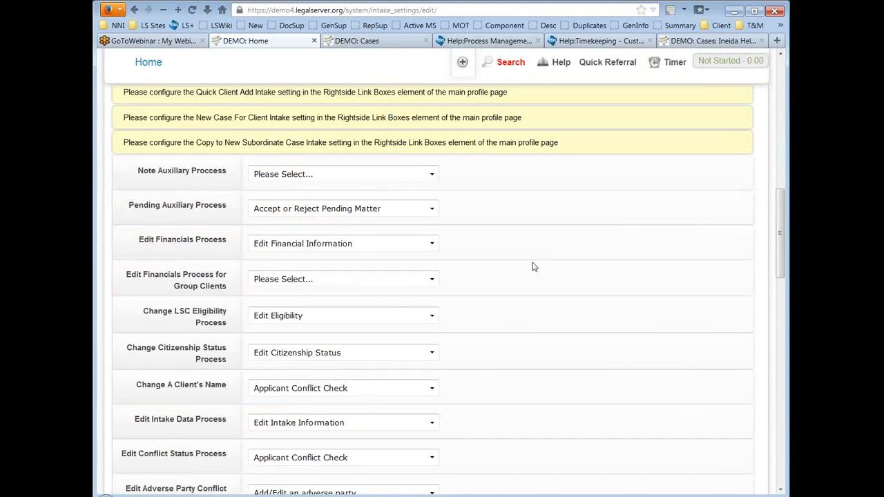
scroll(525, 252, down, 2)
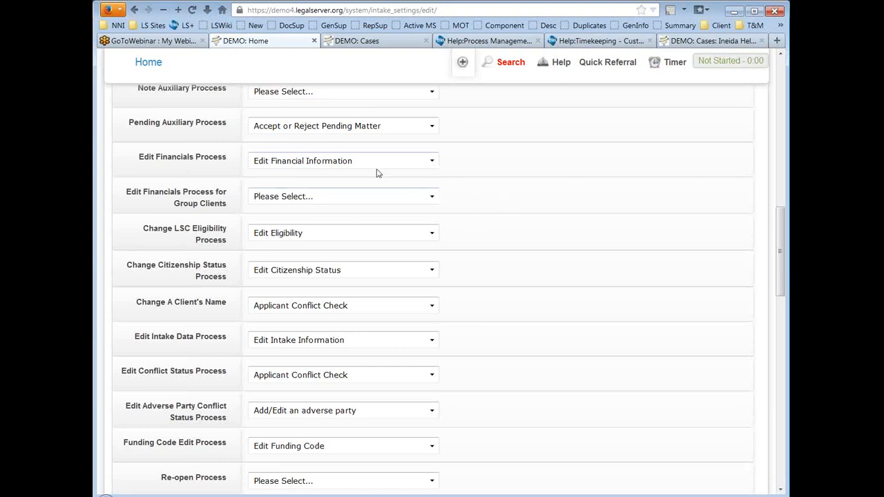
scroll(507, 151, up, 2)
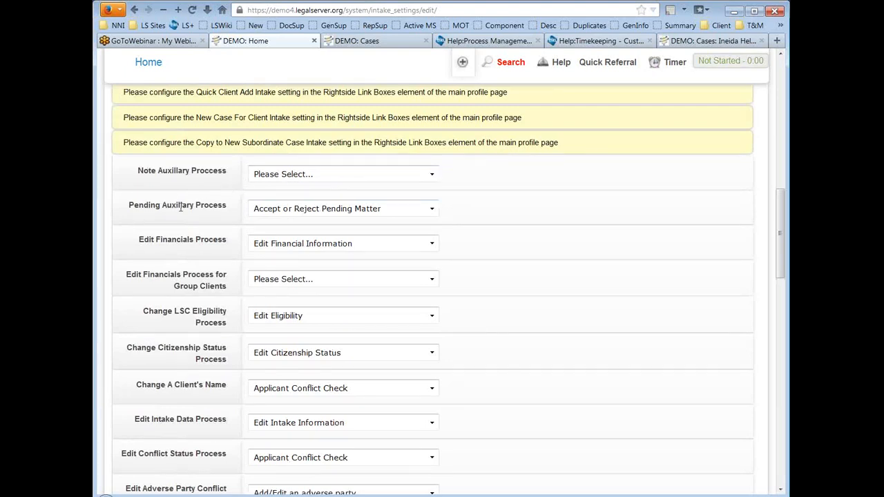
drag(130, 210, 231, 212)
click(232, 211)
click(423, 209)
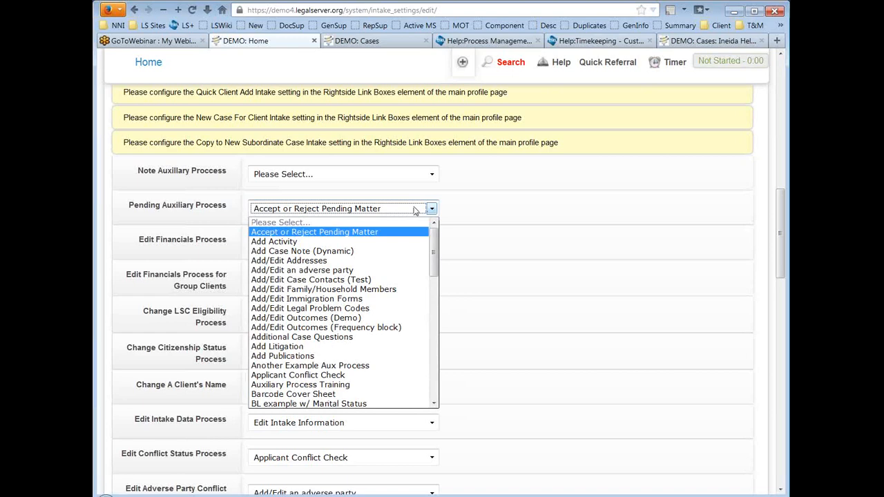
scroll(384, 287, down, 10)
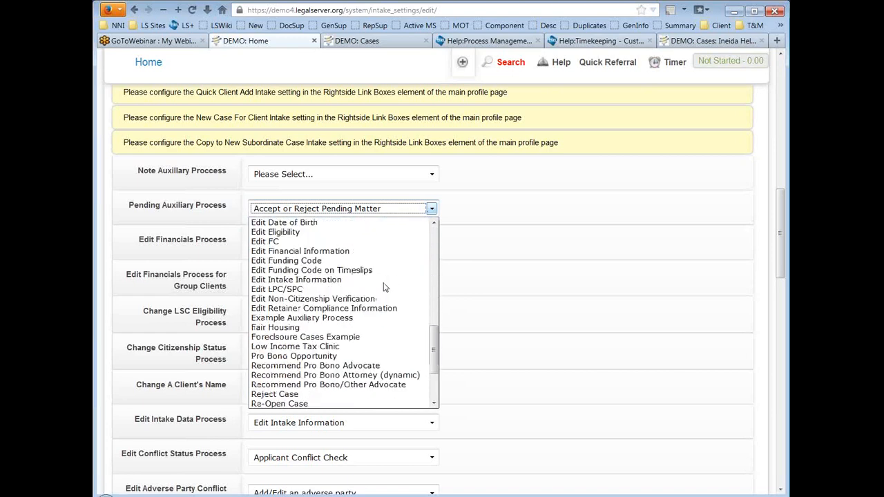
scroll(385, 286, up, 10)
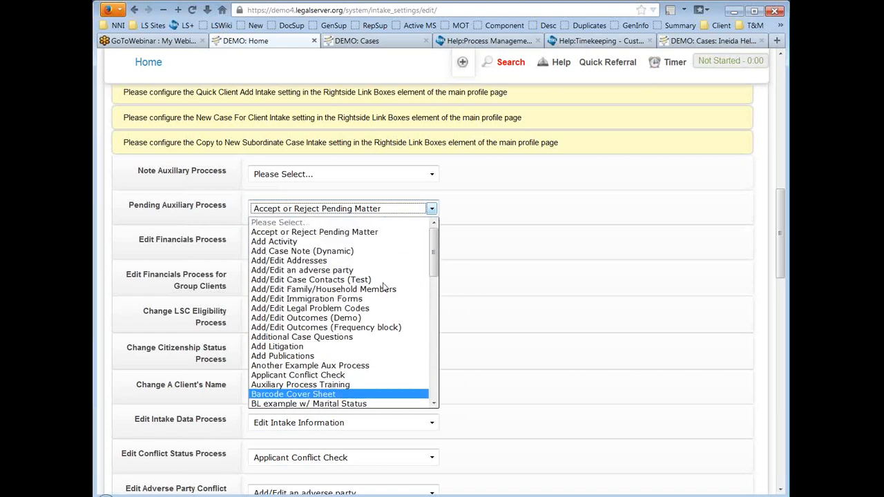
click(387, 223)
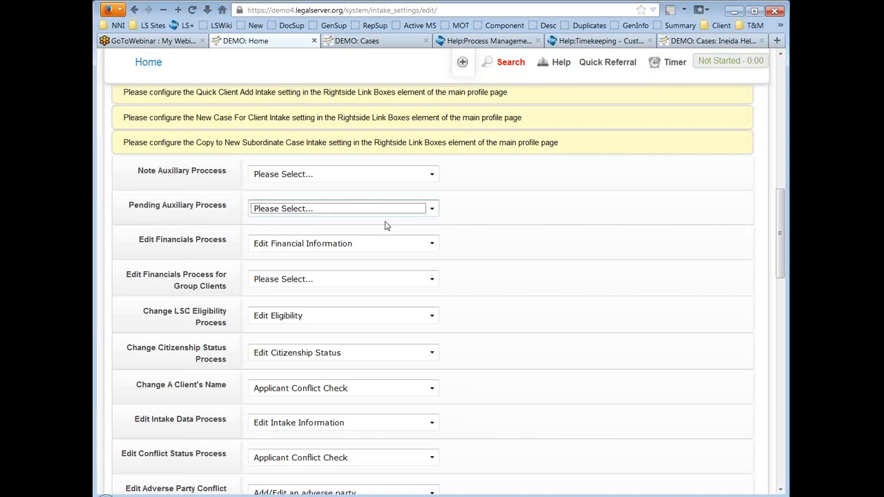
click(386, 210)
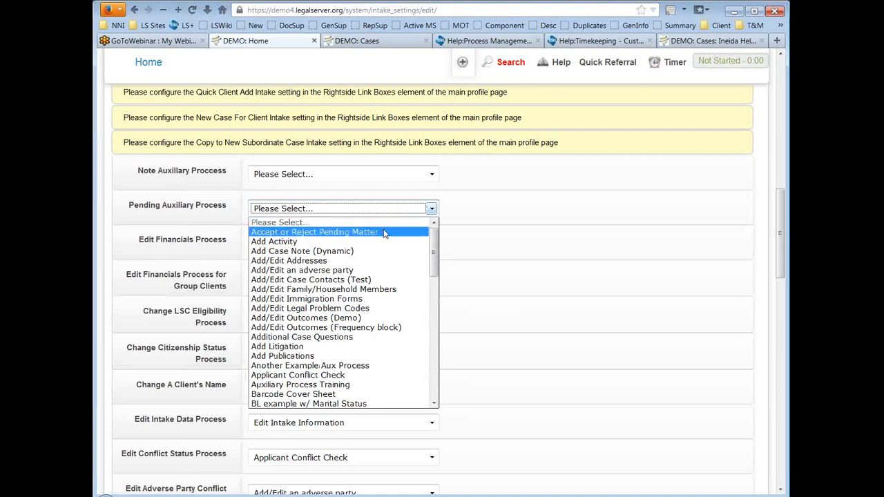
click(384, 233)
click(553, 208)
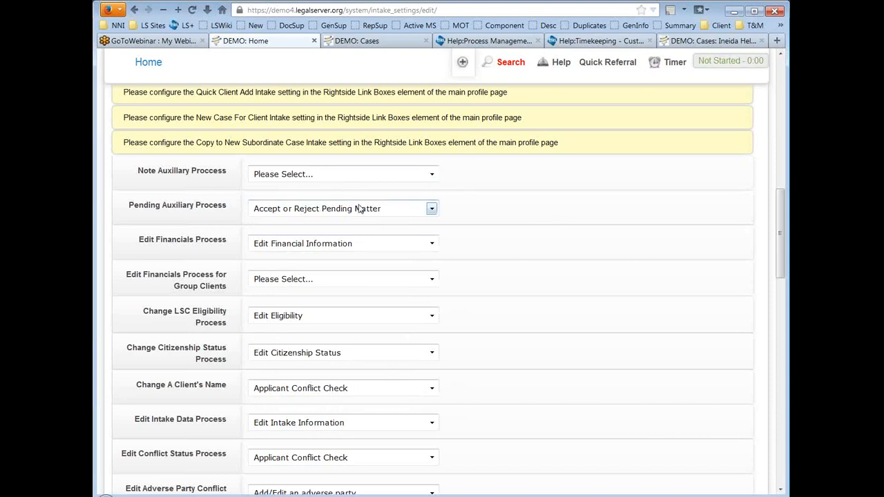
scroll(598, 205, down, 2)
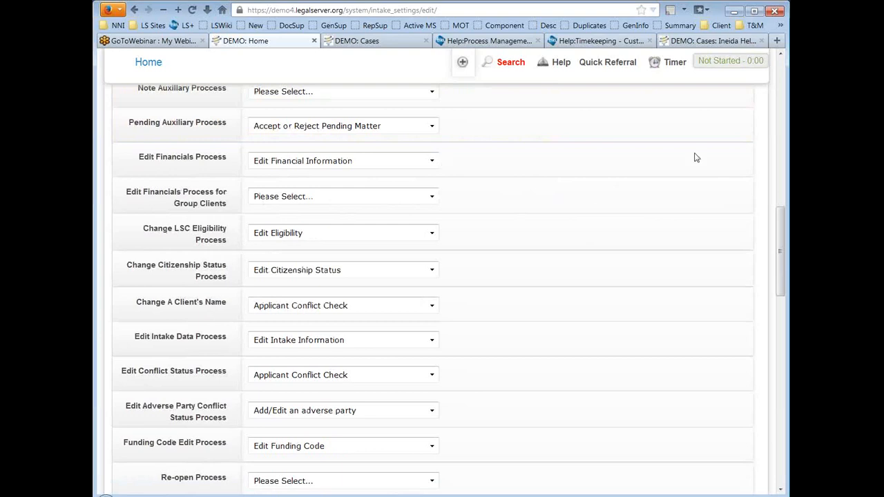
click(680, 43)
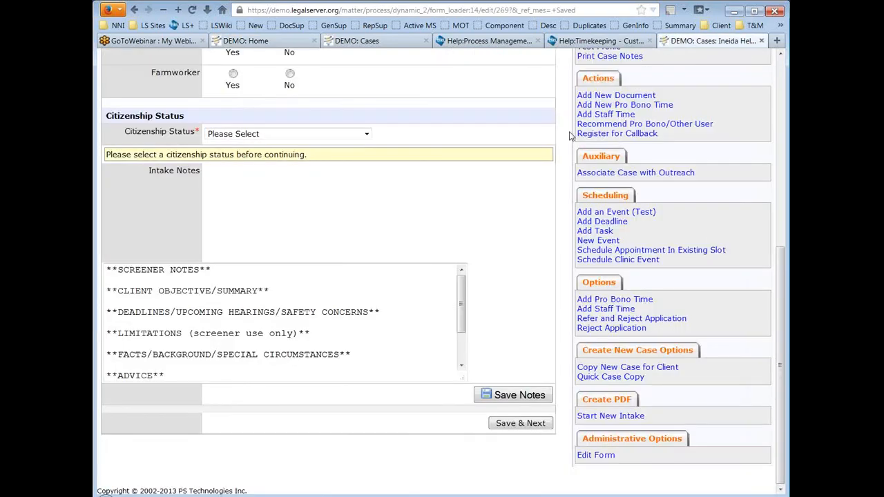
scroll(539, 255, up, 2)
scroll(541, 266, up, 2)
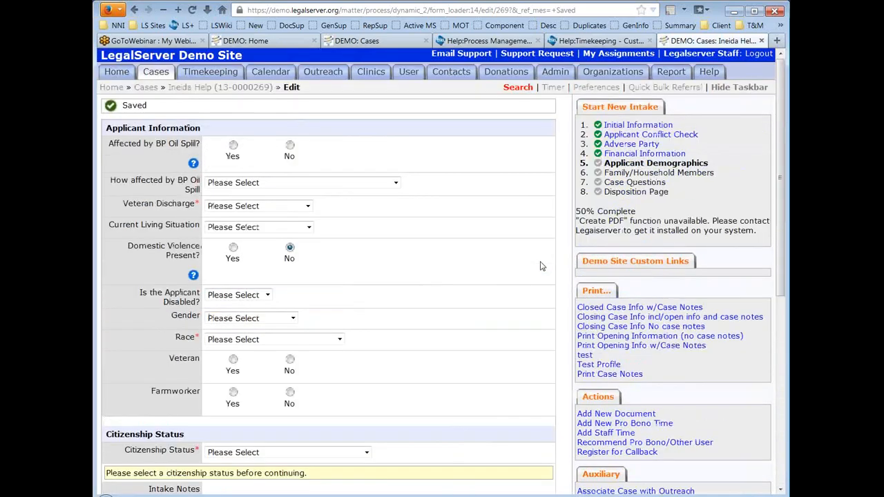
click(156, 88)
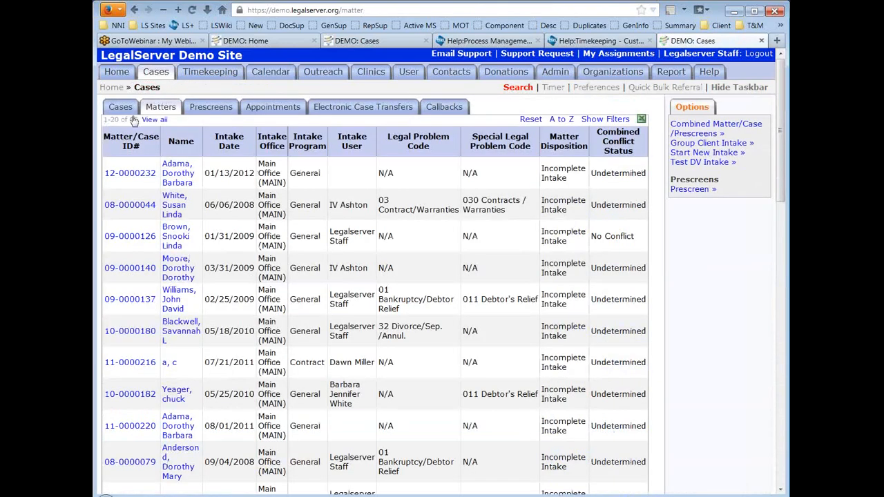
click(122, 108)
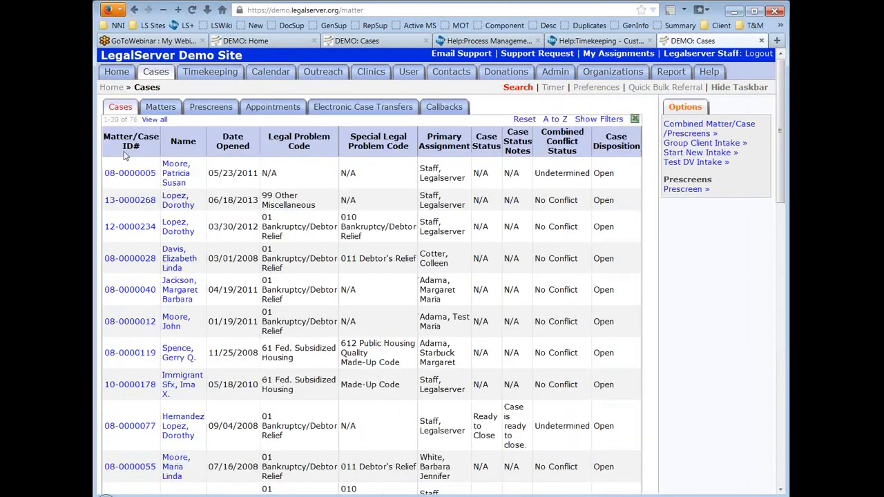
click(126, 174)
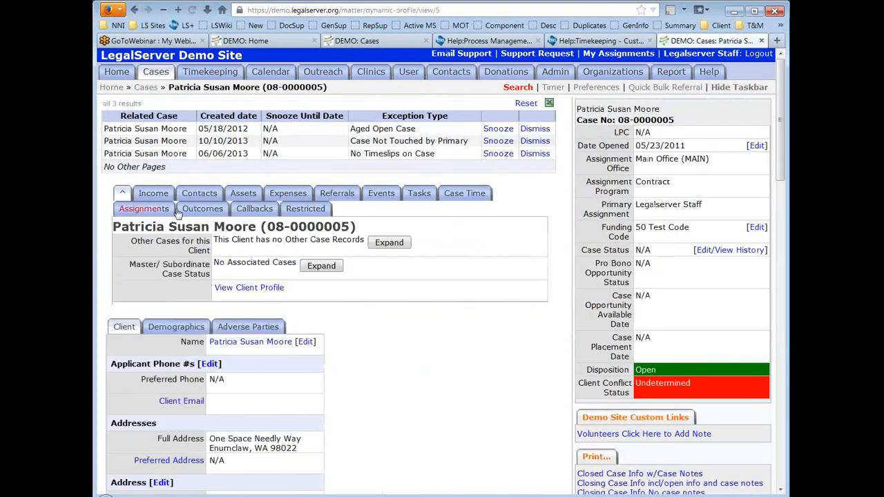
scroll(564, 208, down, 8)
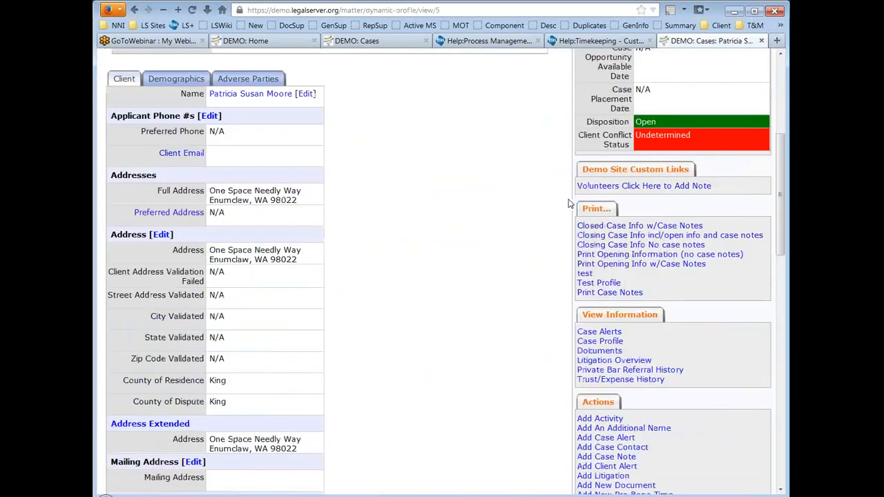
scroll(568, 203, down, 6)
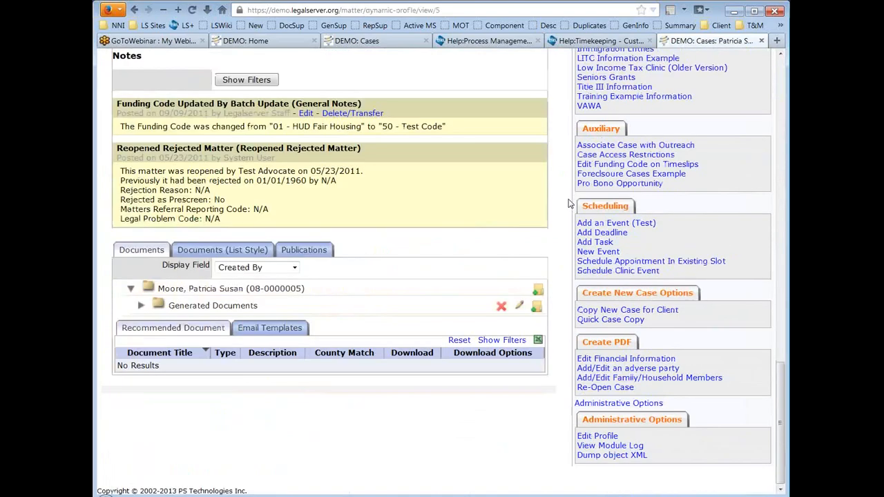
scroll(568, 204, up, 6)
scroll(568, 203, up, 4)
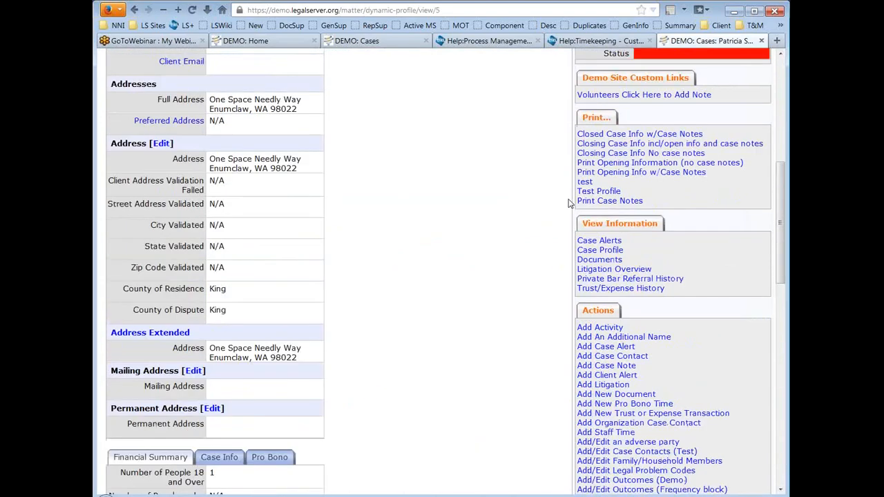
scroll(570, 203, up, 5)
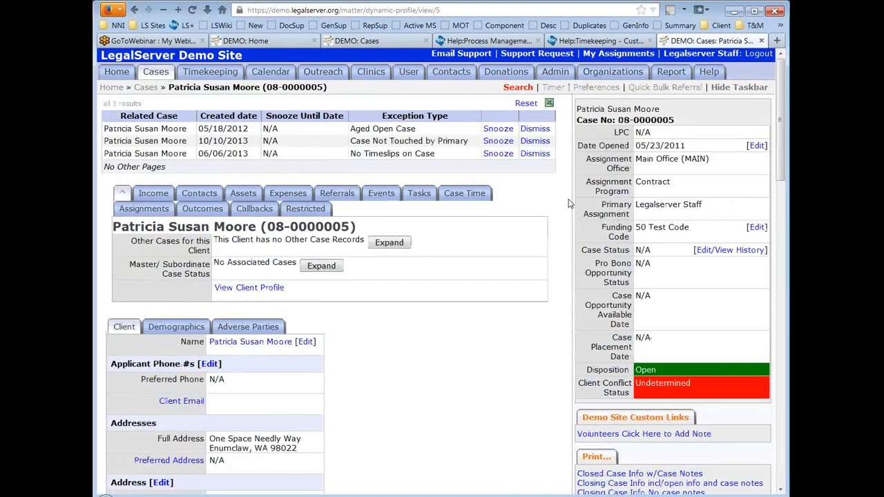
scroll(569, 203, down, 2)
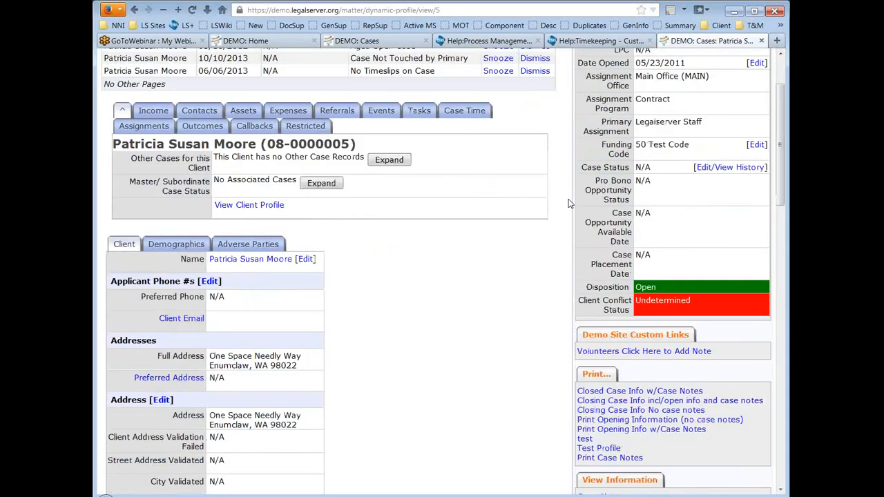
scroll(569, 203, down, 5)
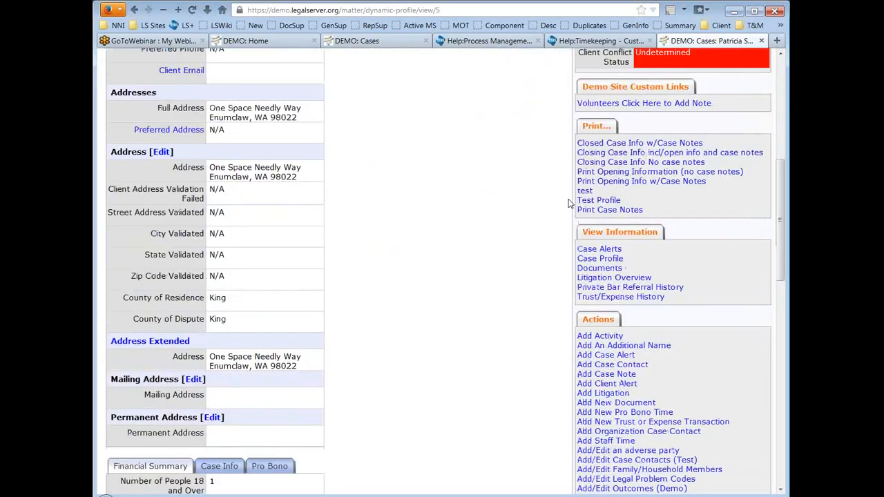
scroll(570, 203, down, 10)
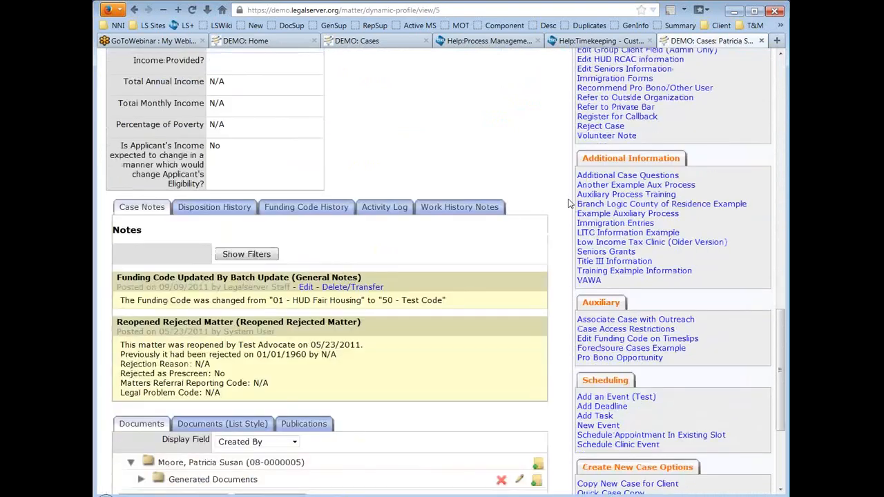
scroll(569, 203, down, 1)
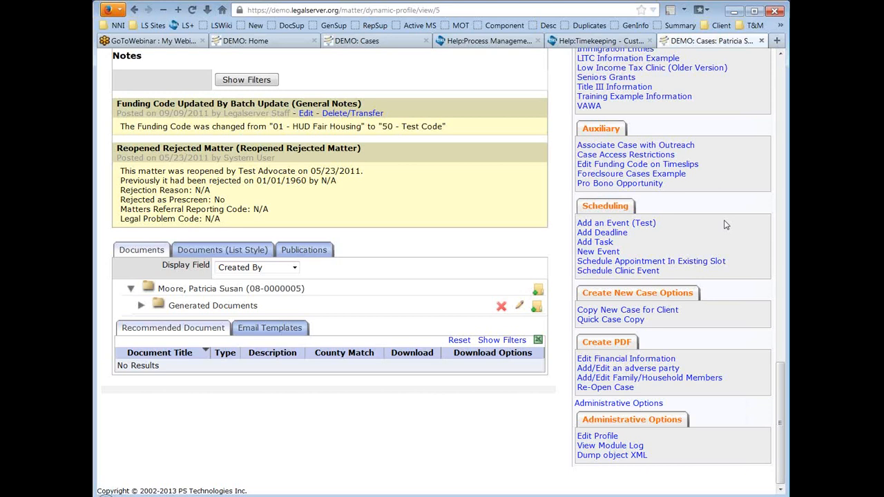
Step: Return to the intake settings tab and highlight the Change LSC Eligibility Process setting
click(373, 41)
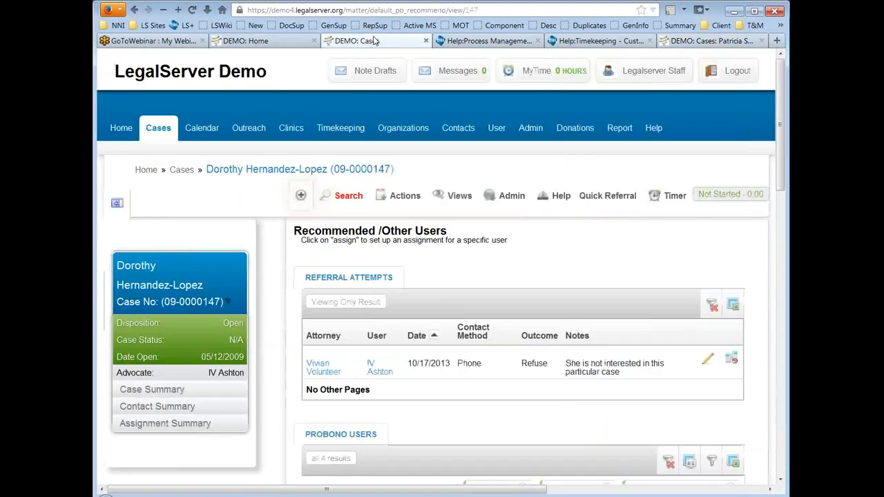
click(268, 43)
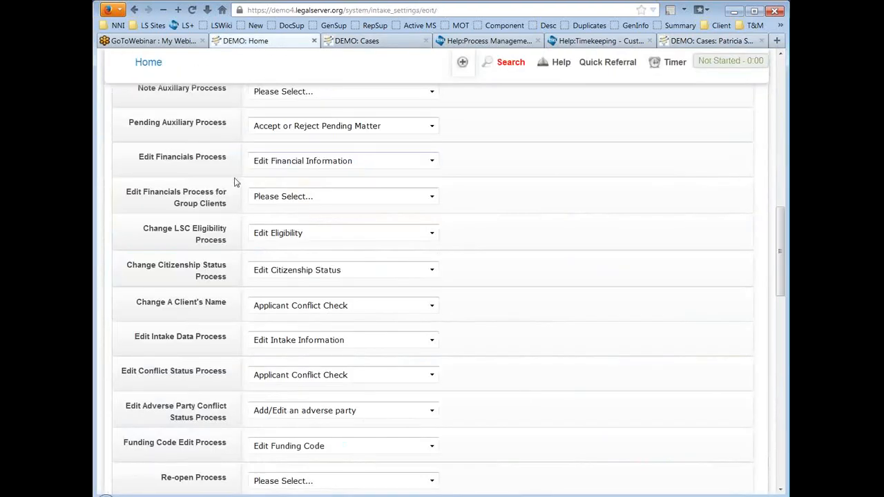
drag(127, 230, 233, 246)
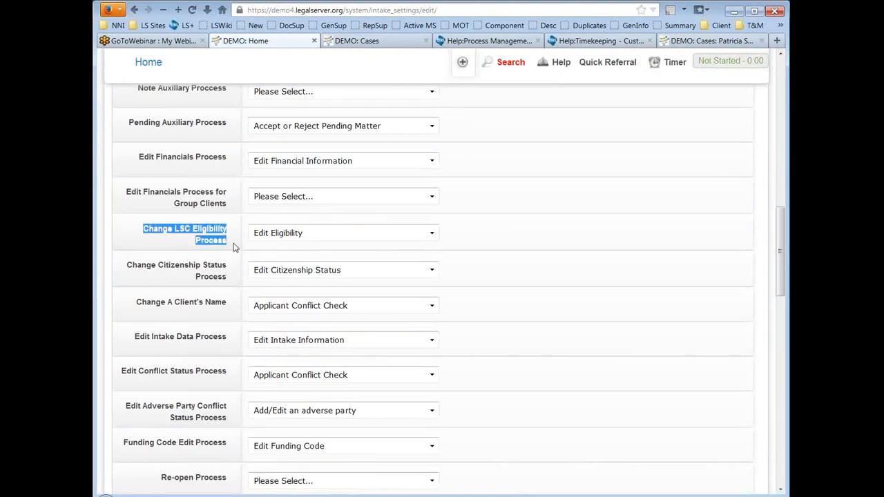
Step: Reset Change LSC Eligibility Process to Please Select, then set it back to Edit Eligibility
click(384, 233)
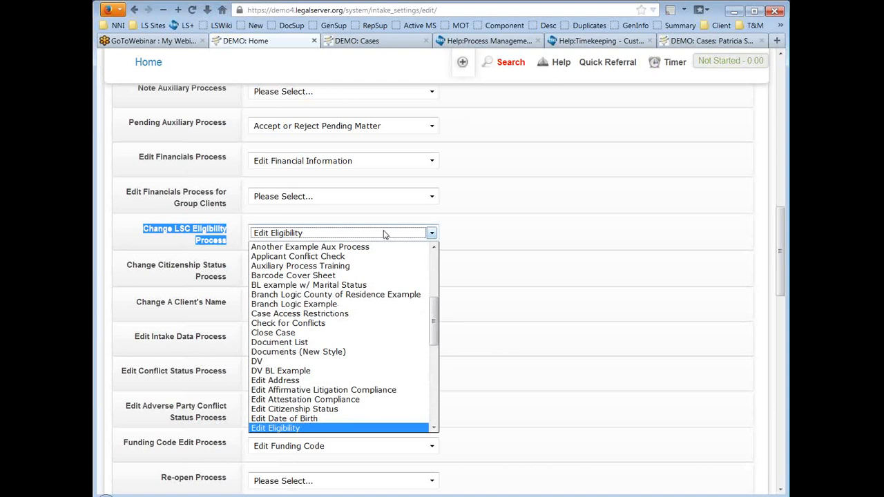
scroll(386, 321, up, 5)
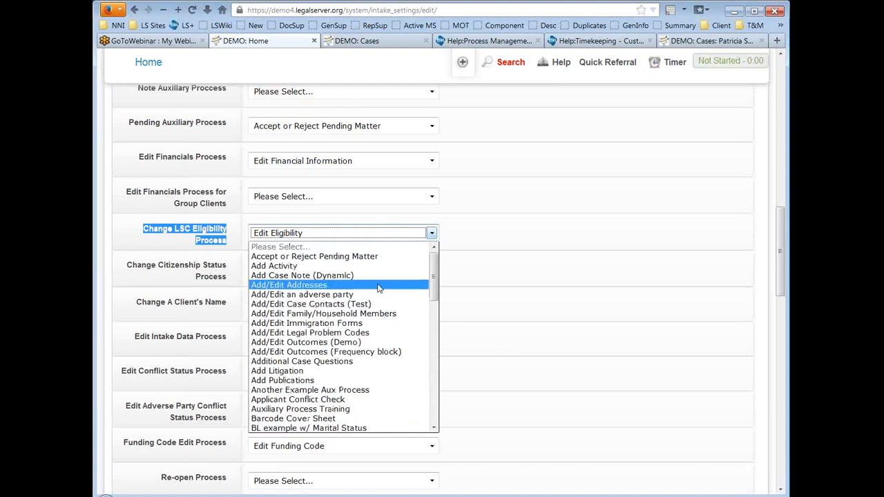
click(379, 239)
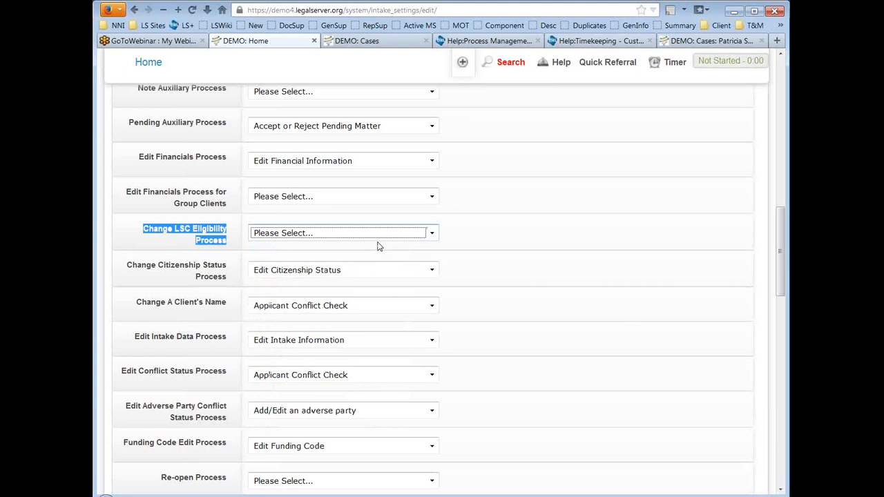
click(375, 235)
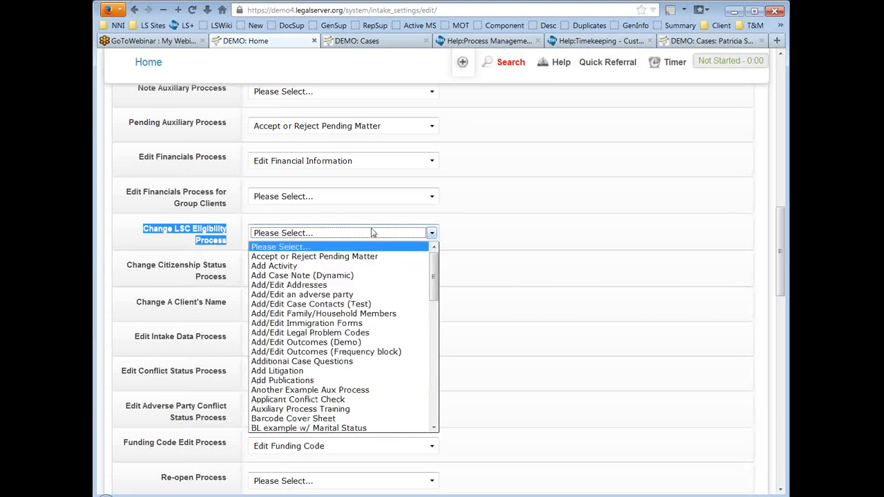
scroll(364, 289, down, 7)
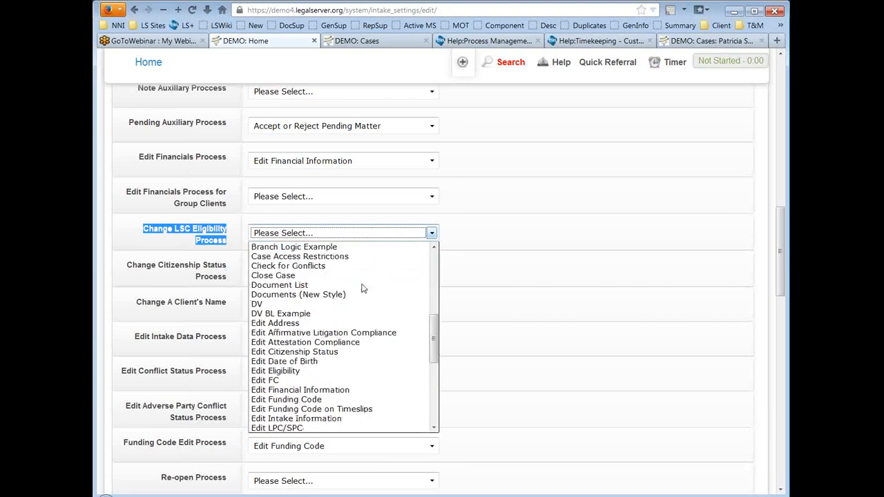
click(330, 371)
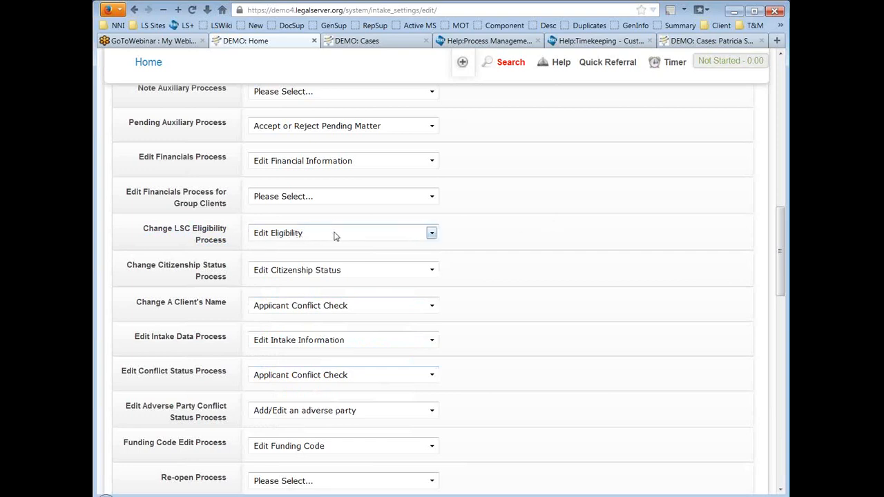
scroll(528, 213, down, 5)
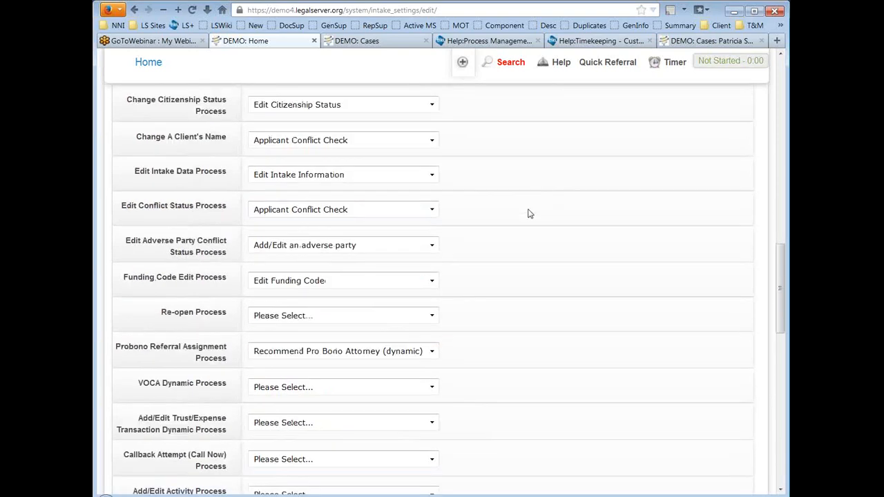
scroll(529, 213, up, 4)
scroll(528, 213, up, 10)
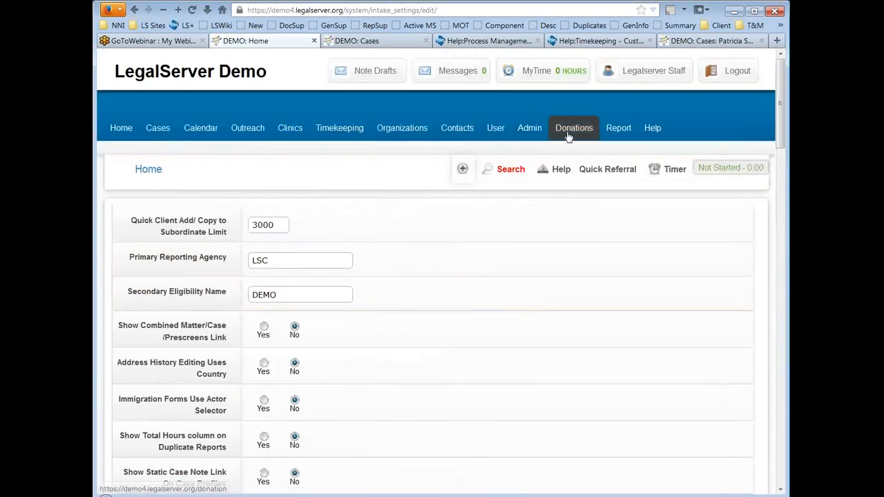
Step: Go to Admin > Timekeeping and Grant Management > Timekeeping Settings
click(530, 130)
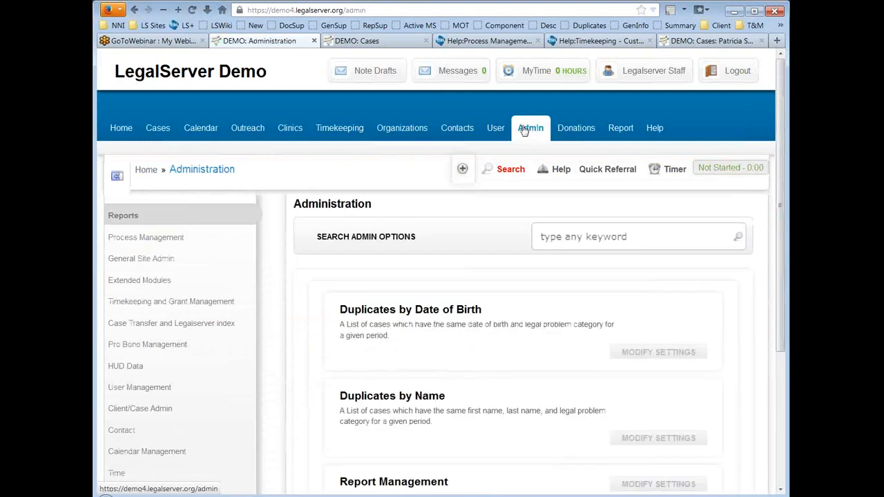
click(200, 304)
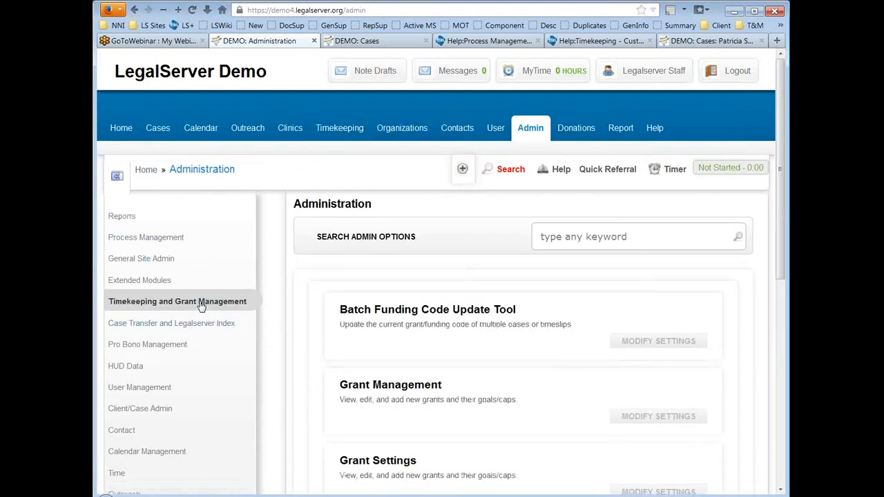
scroll(298, 273, down, 4)
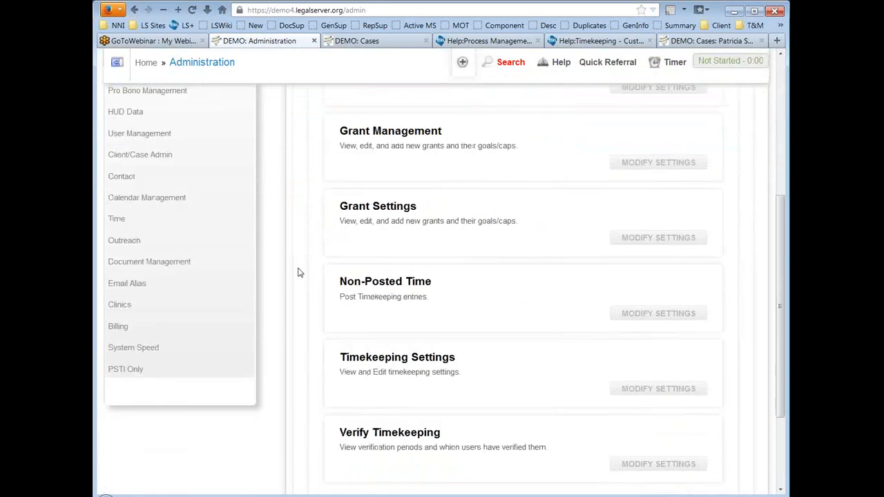
scroll(298, 272, down, 1)
click(423, 277)
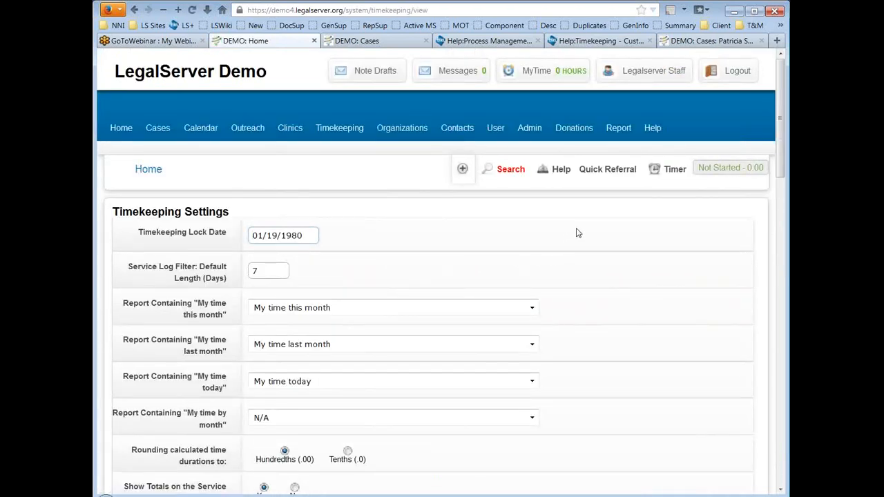
Step: Review the 7-day Service Log filter and Hundredths rounding down to Static Form Settings
scroll(584, 230, down, 2)
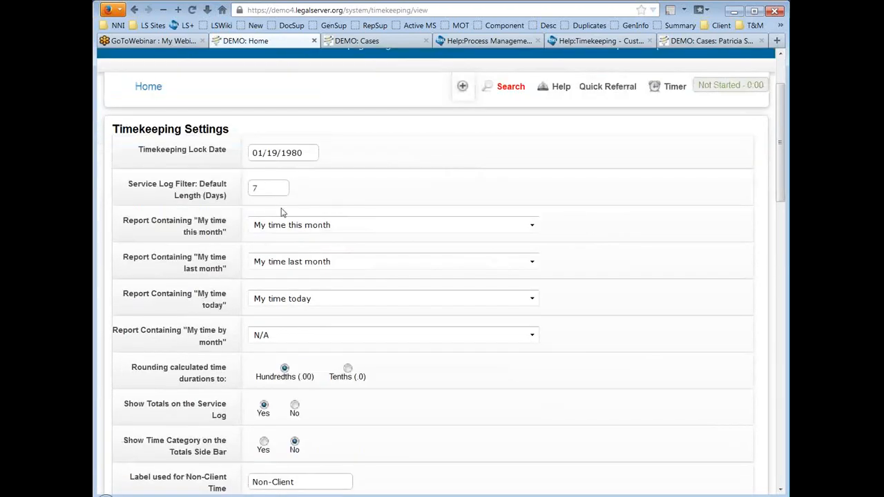
scroll(592, 197, down, 2)
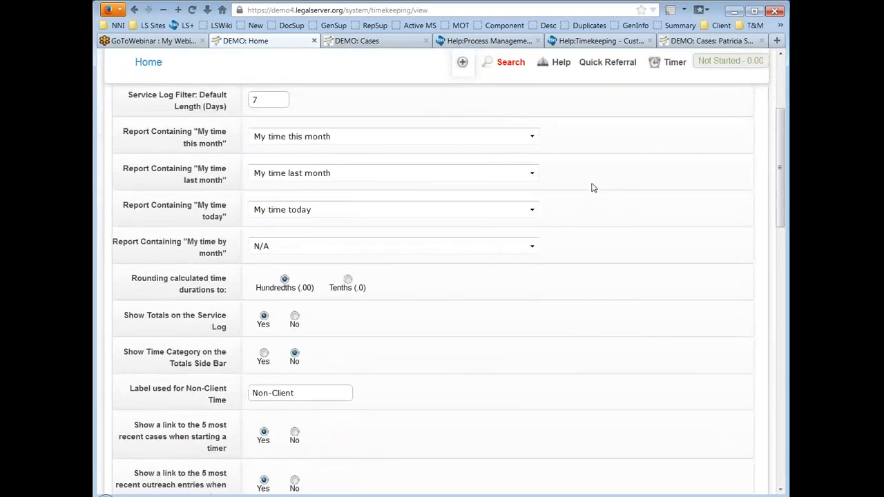
scroll(592, 188, down, 10)
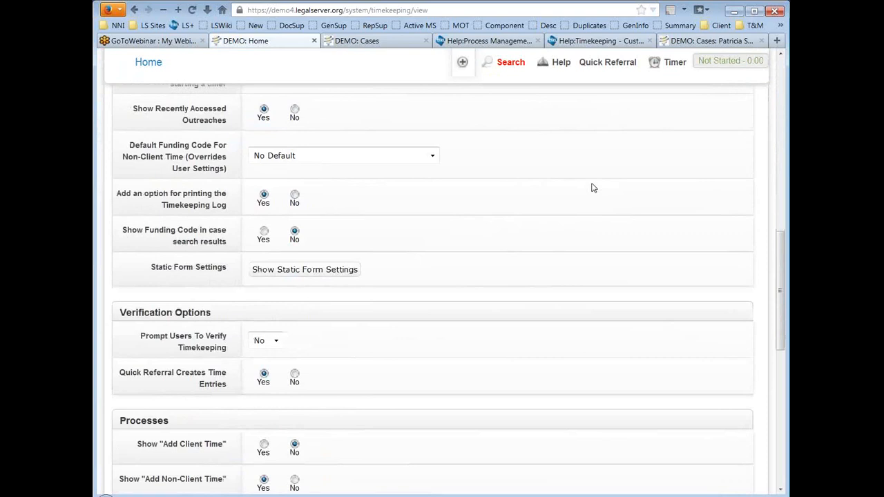
scroll(592, 187, down, 2)
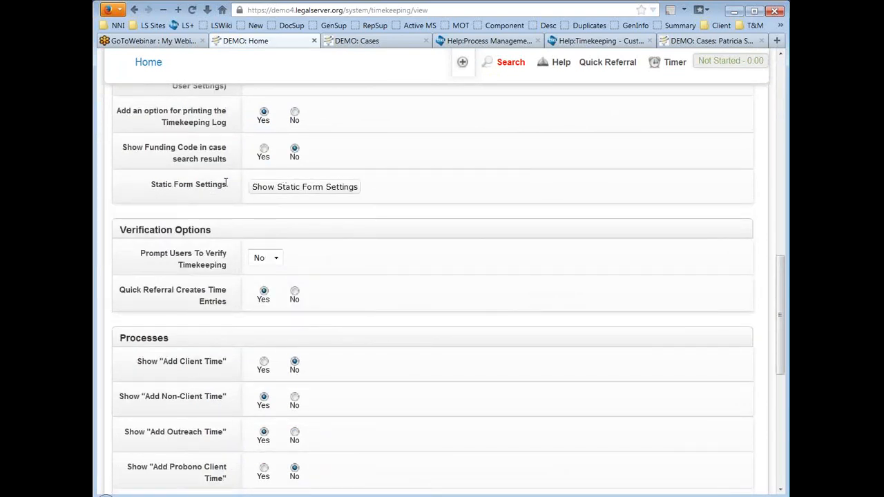
drag(146, 187, 238, 188)
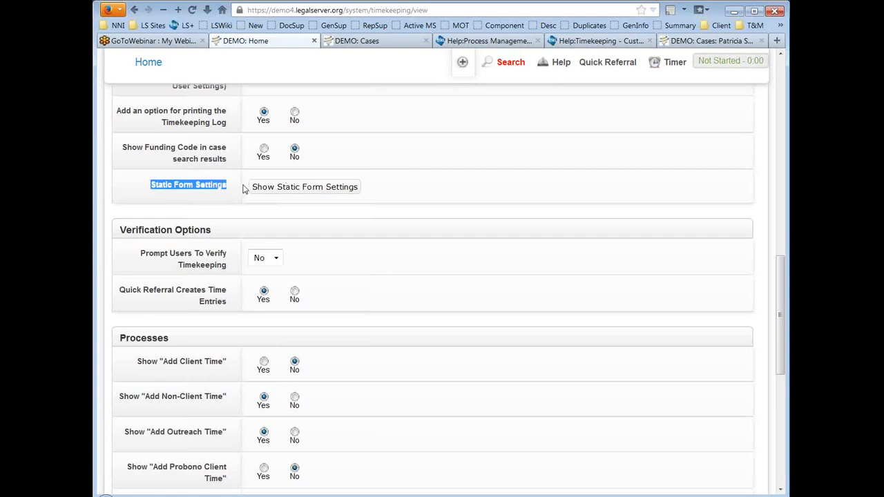
Step: Expand and review the Activity Details, Confidential Notes and In Court static form options
click(326, 188)
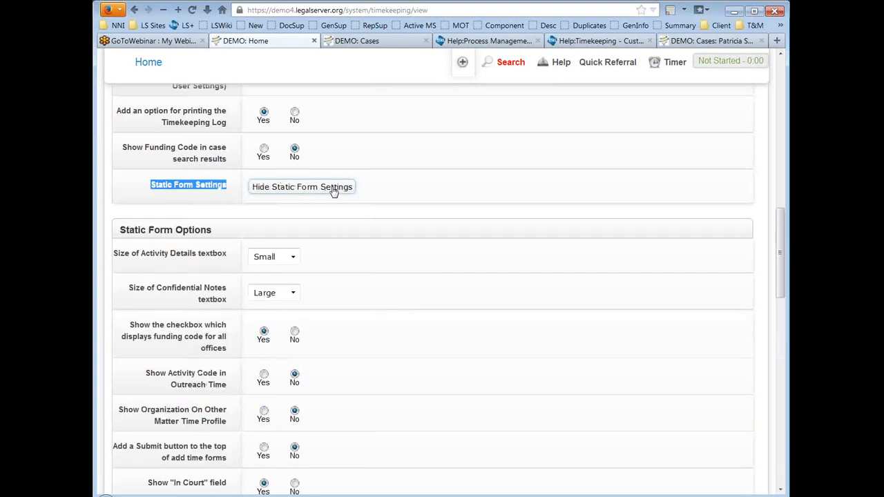
scroll(550, 211, down, 3)
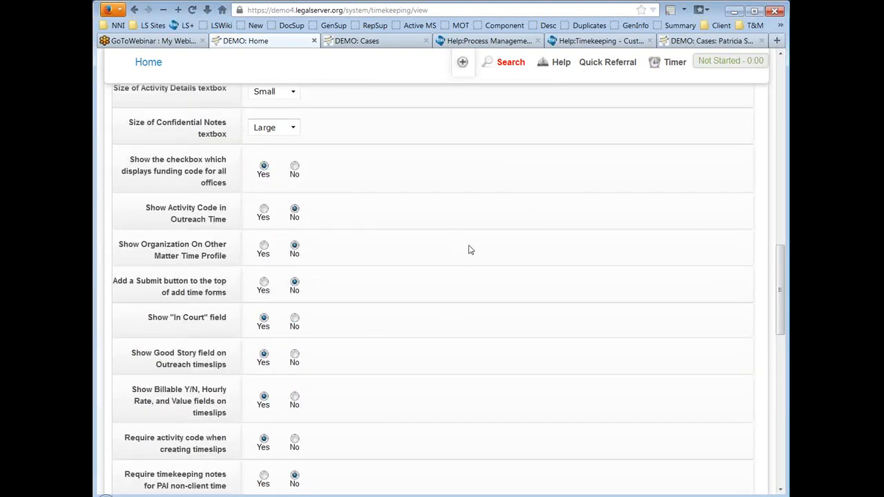
scroll(470, 245, up, 2)
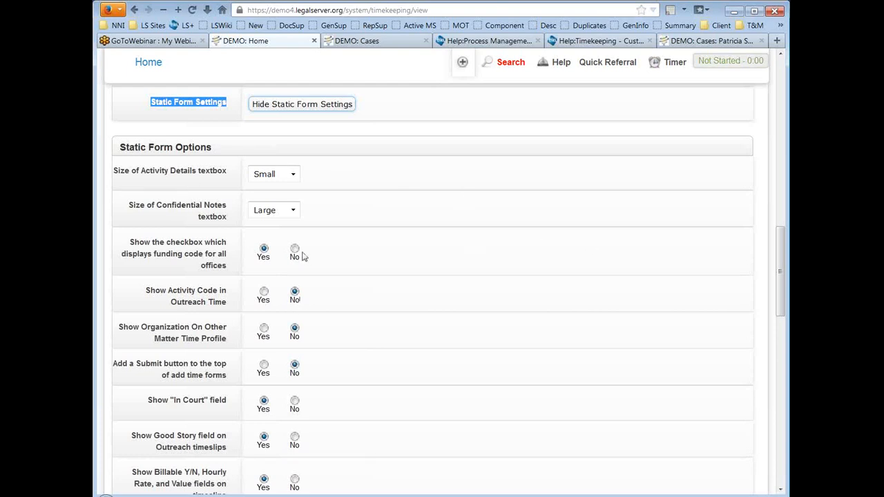
scroll(436, 288, down, 2)
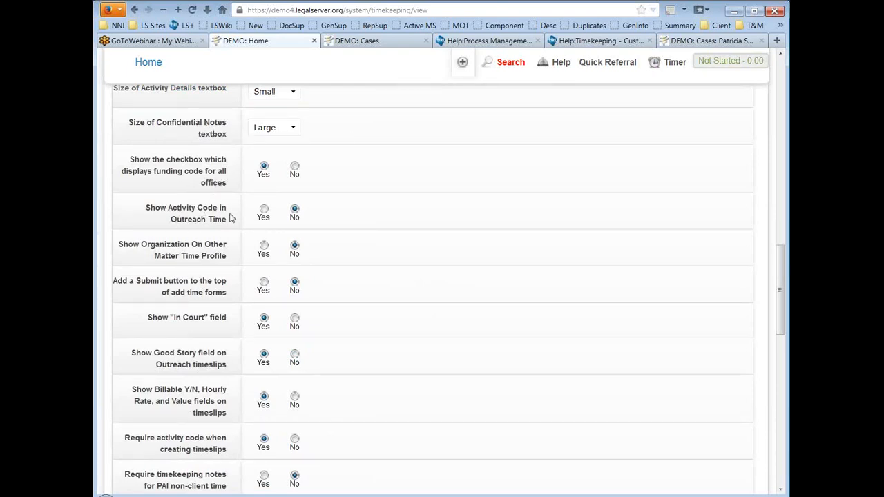
scroll(471, 221, down, 2)
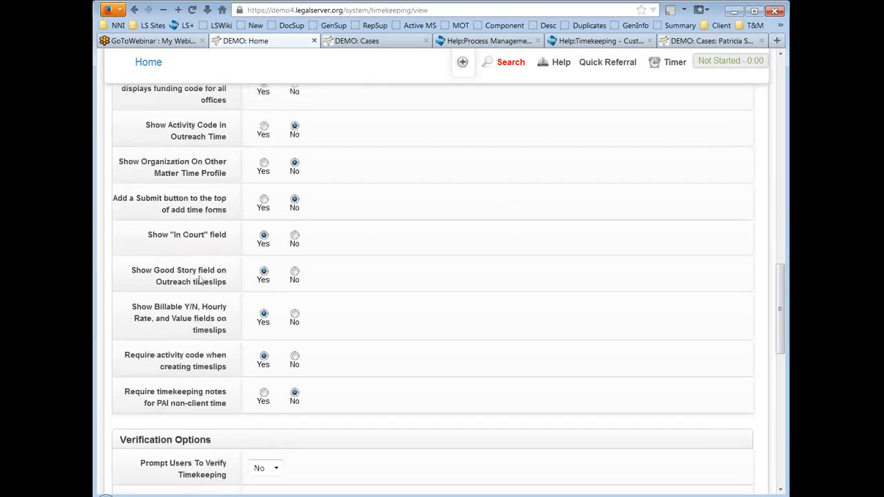
scroll(456, 254, up, 2)
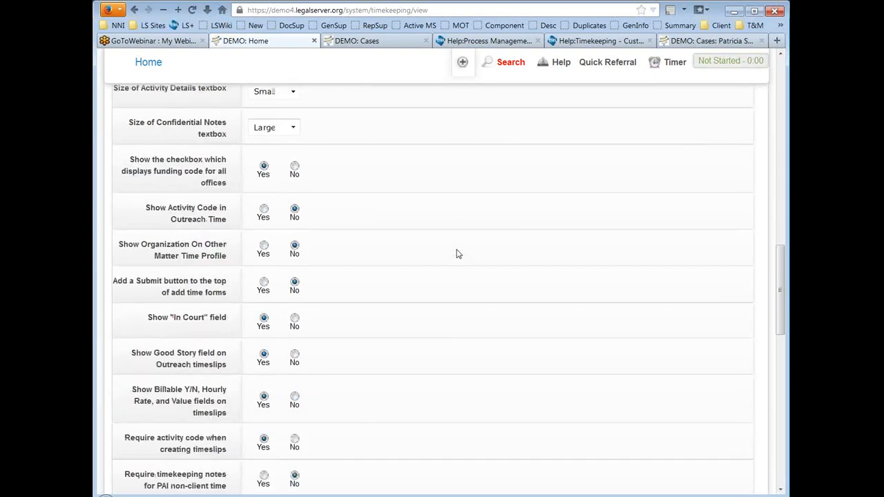
scroll(457, 254, up, 2)
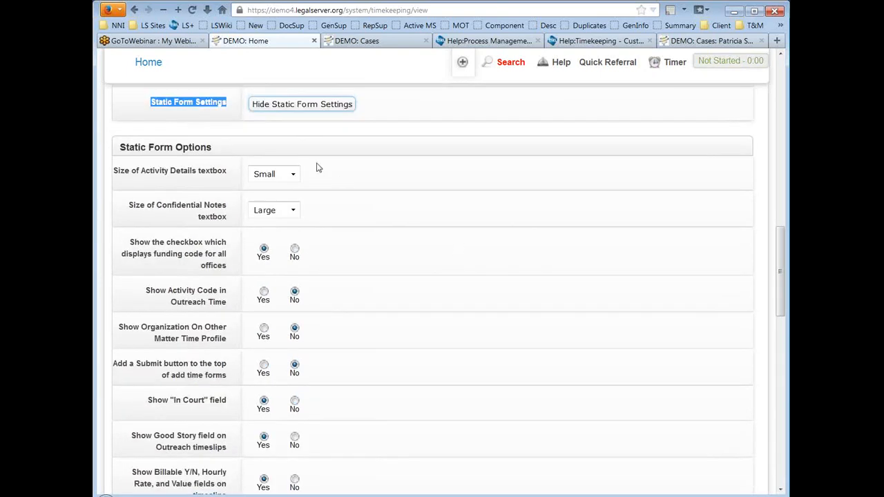
scroll(412, 252, down, 2)
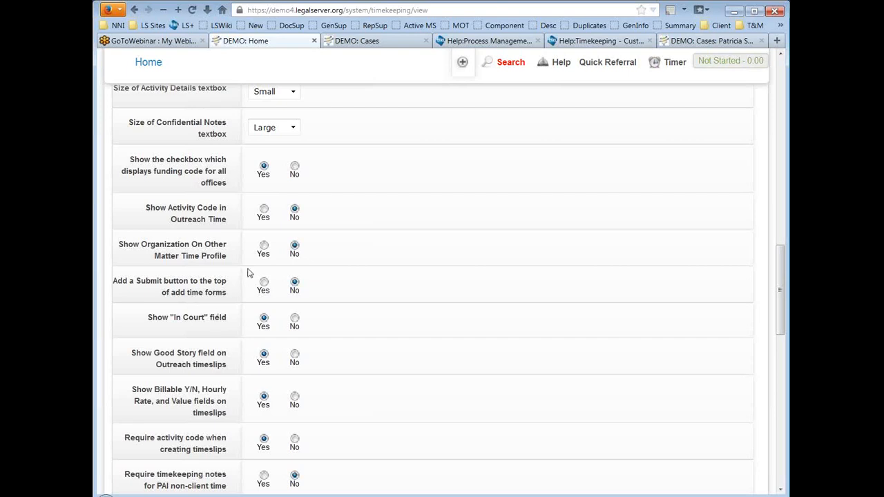
scroll(249, 387, up, 2)
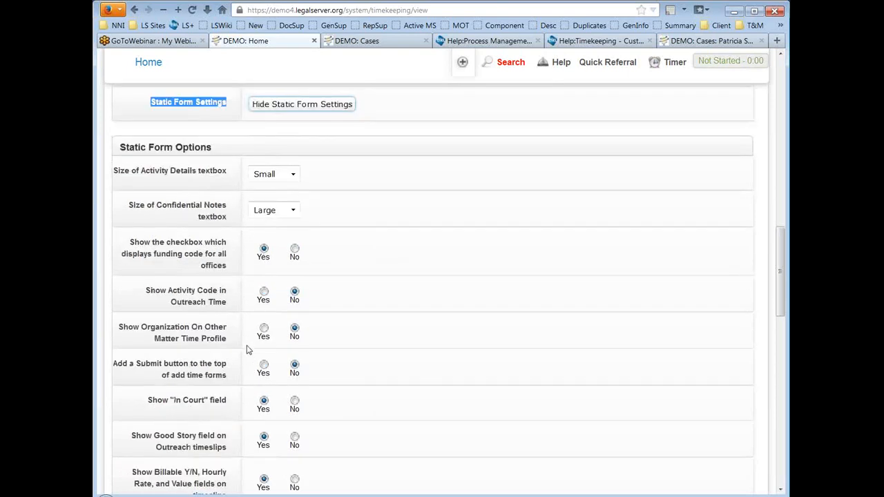
click(308, 105)
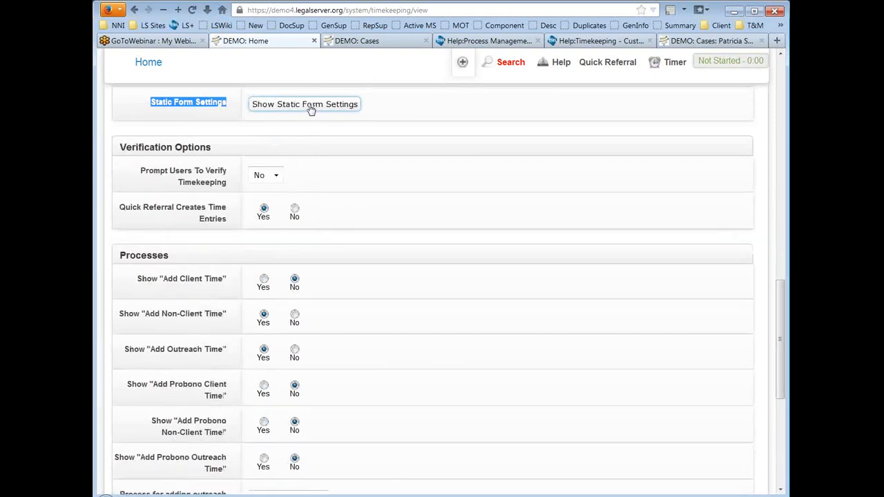
scroll(564, 232, down, 2)
scroll(564, 233, down, 2)
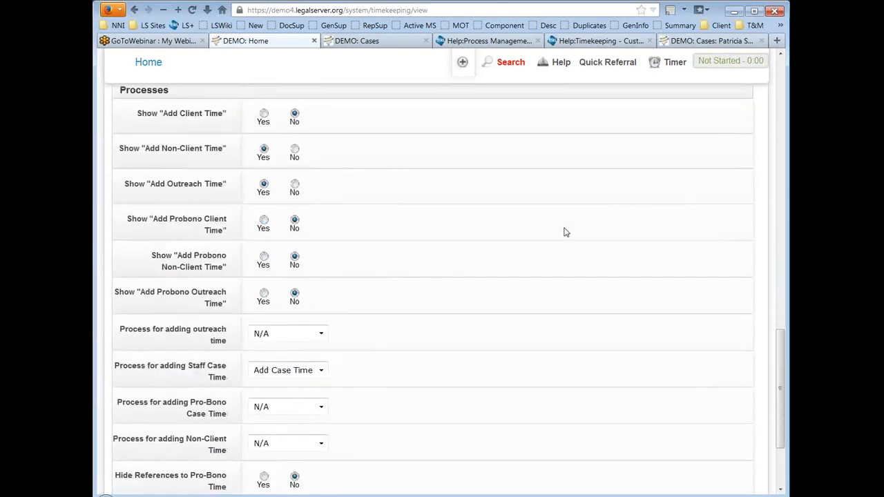
scroll(563, 232, up, 2)
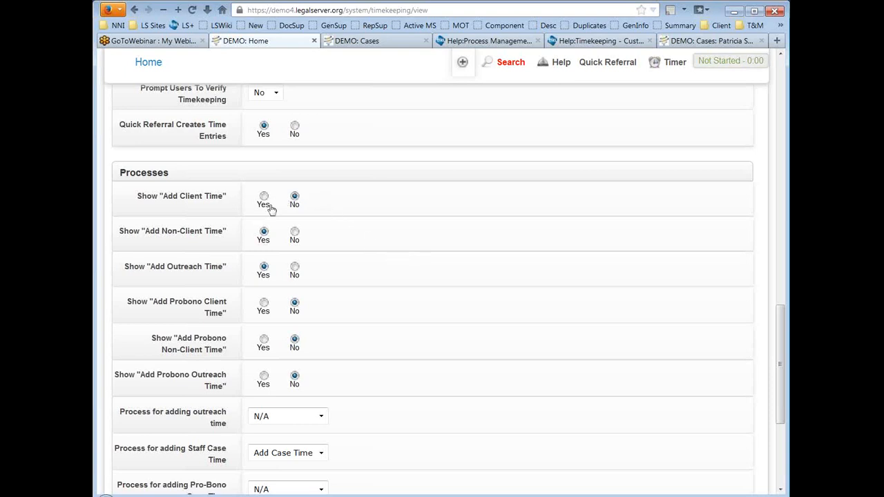
drag(137, 198, 250, 201)
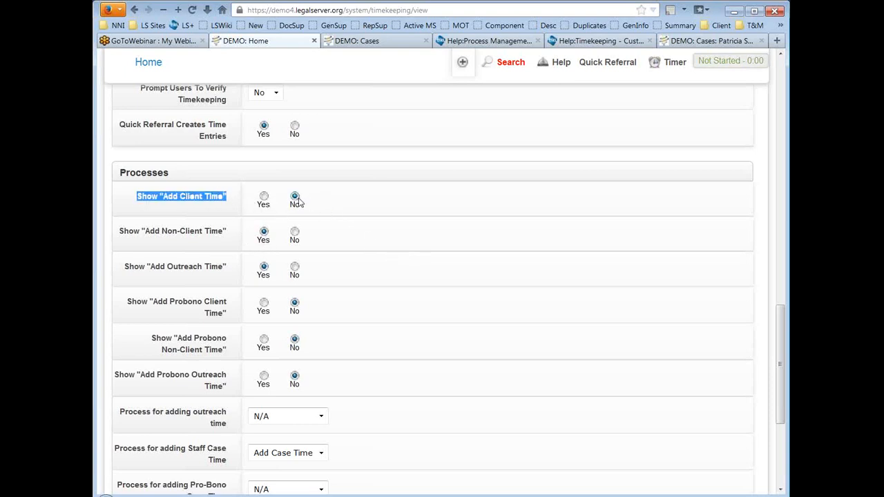
click(381, 202)
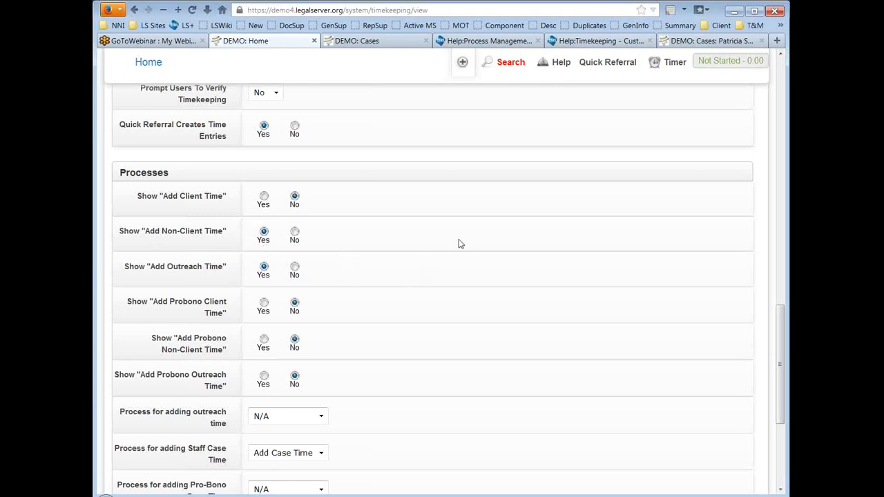
scroll(459, 244, up, 15)
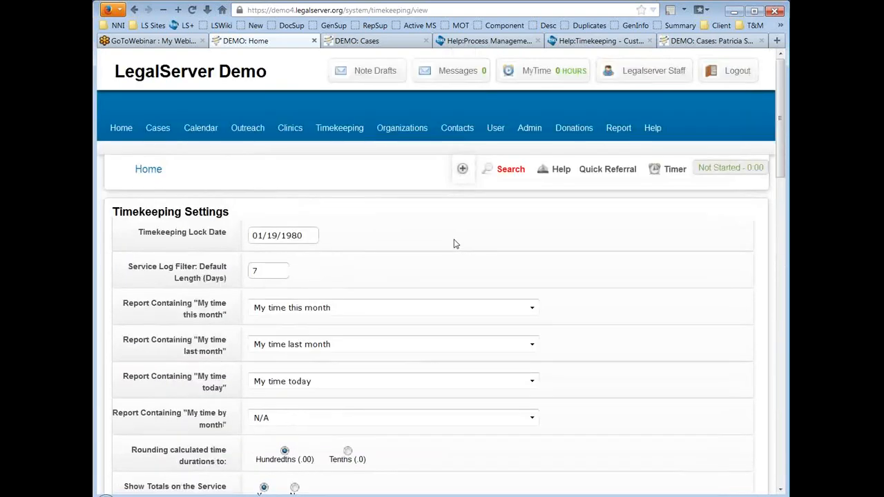
Step: View the Timekeeping page's Actions list, check the wiki tab, then open Administration
click(350, 137)
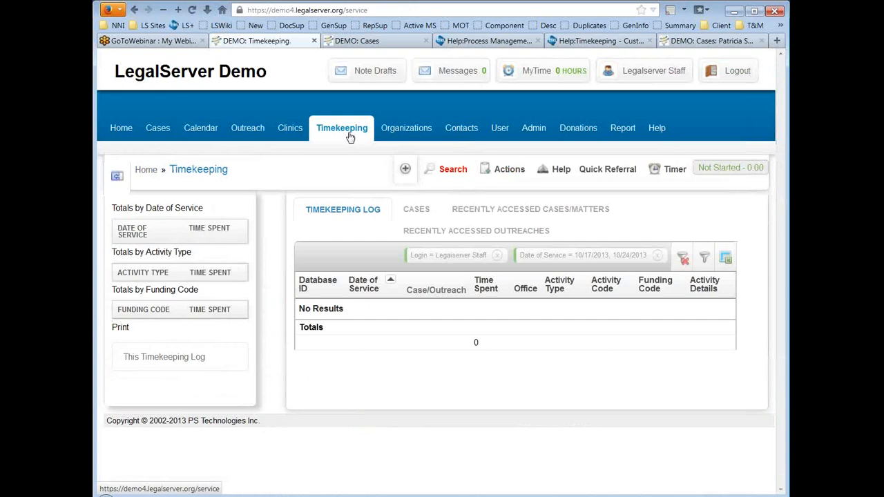
click(509, 170)
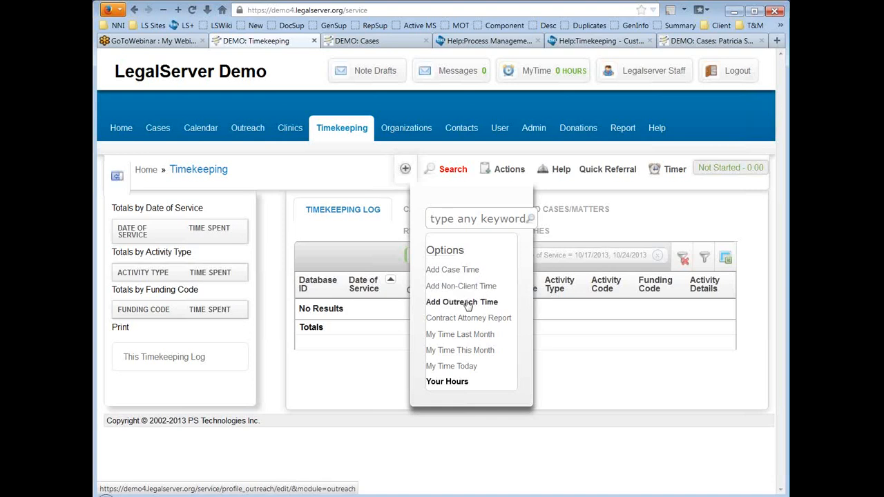
click(503, 40)
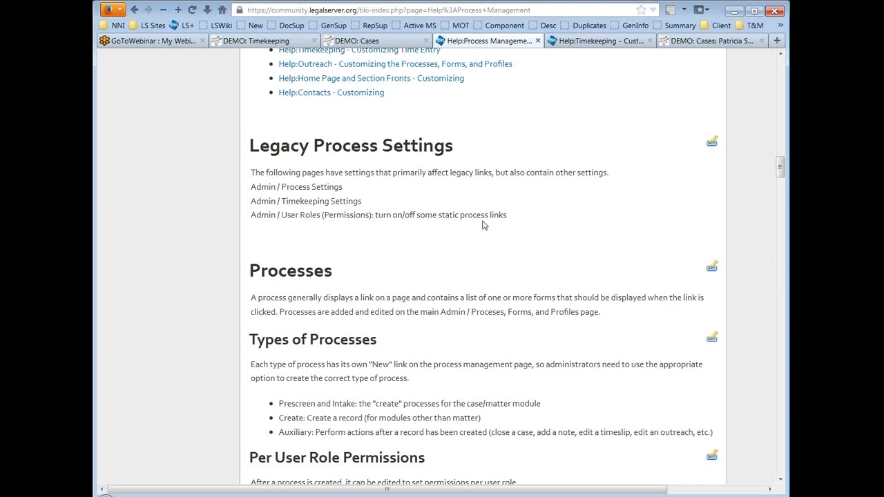
click(270, 43)
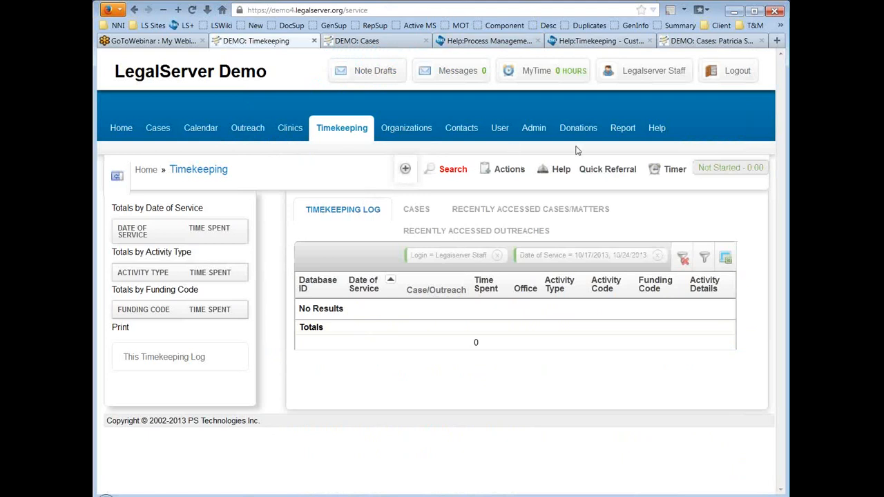
click(528, 135)
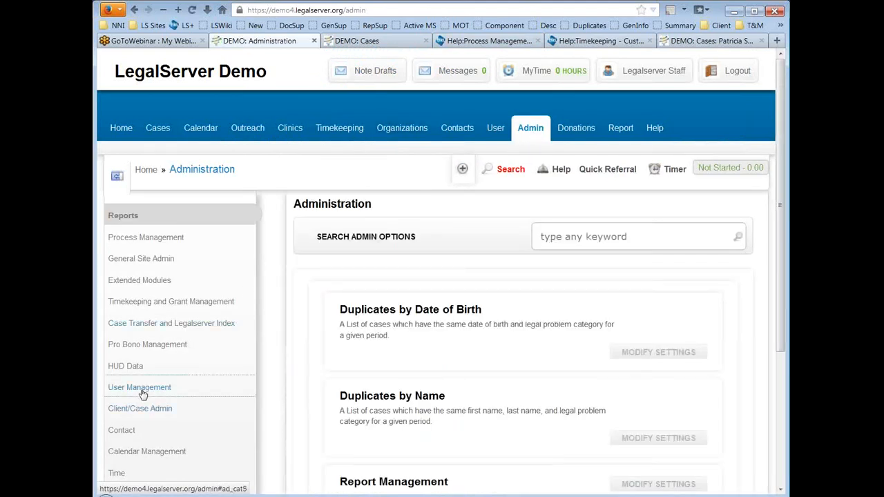
Step: Open the Administrator role under User Roles (Permissions) and uncheck Add Client Time
click(142, 391)
click(425, 390)
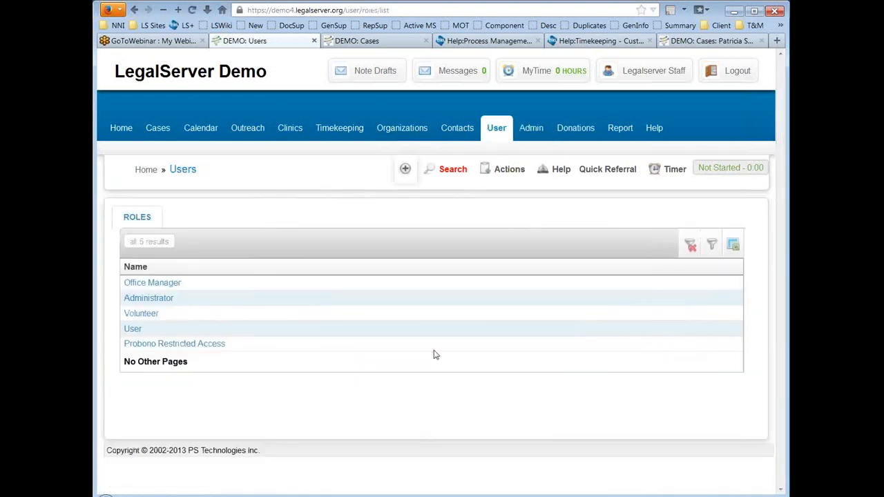
click(169, 301)
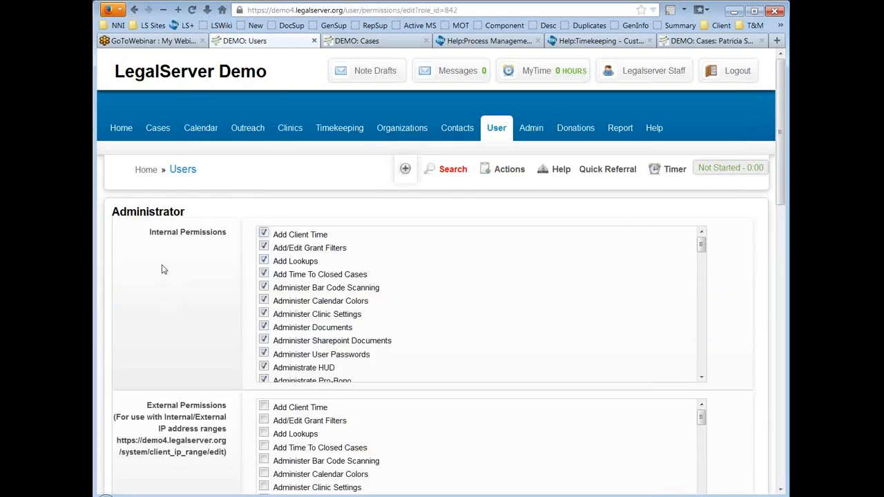
scroll(162, 269, down, 2)
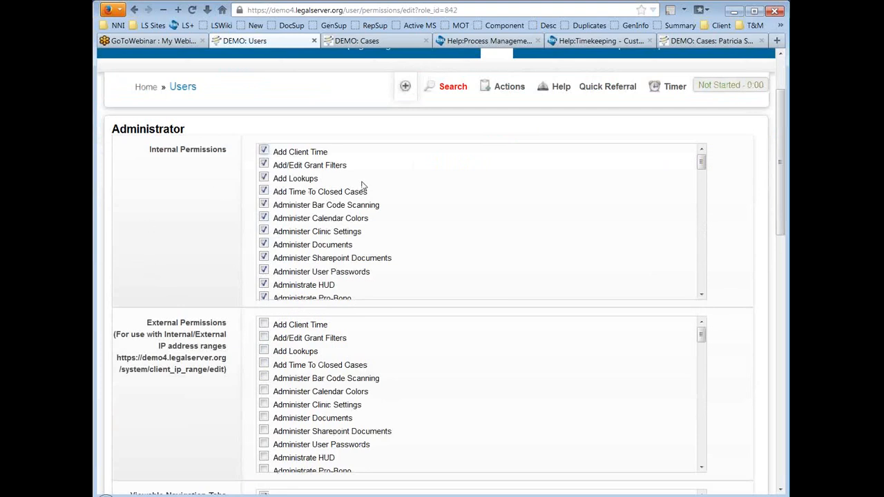
click(265, 151)
scroll(730, 286, down, 15)
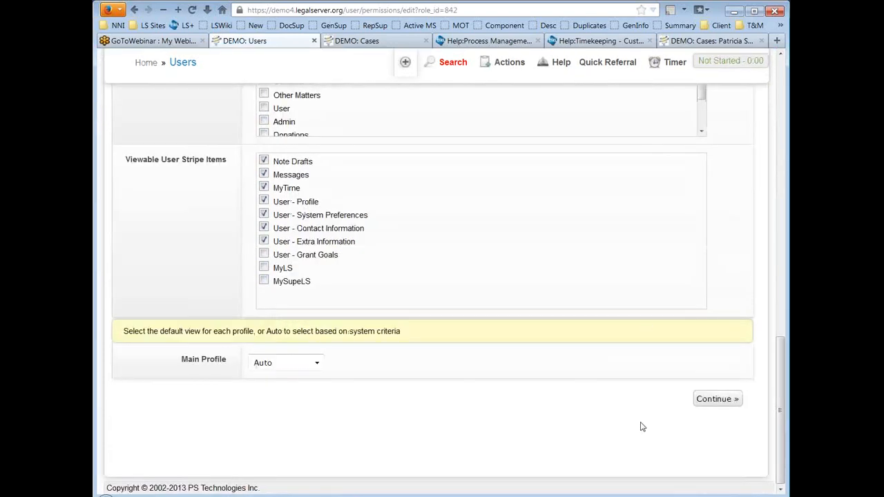
Step: Save the Administrator permissions, then choose Add Case Time from the Timekeeping Actions menu
click(719, 399)
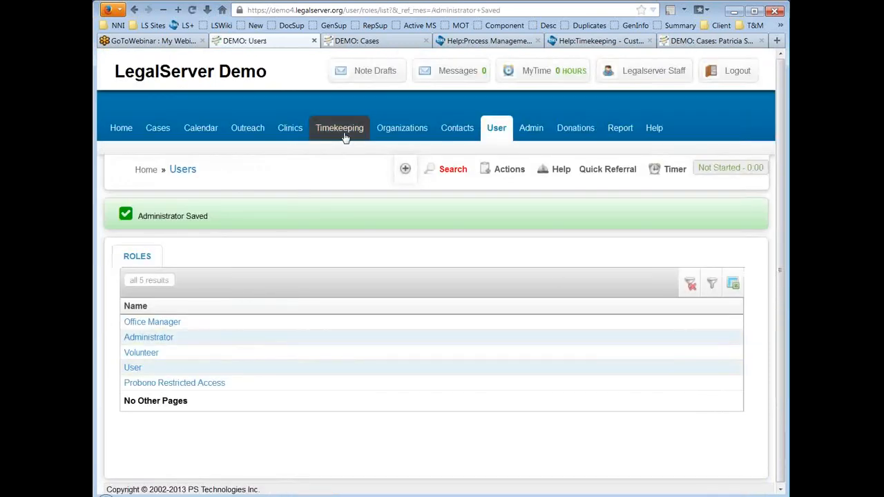
click(346, 137)
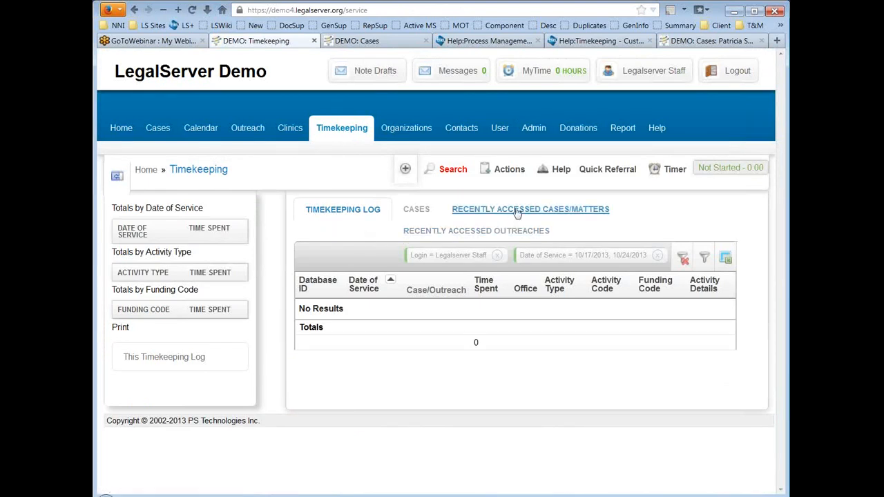
click(517, 178)
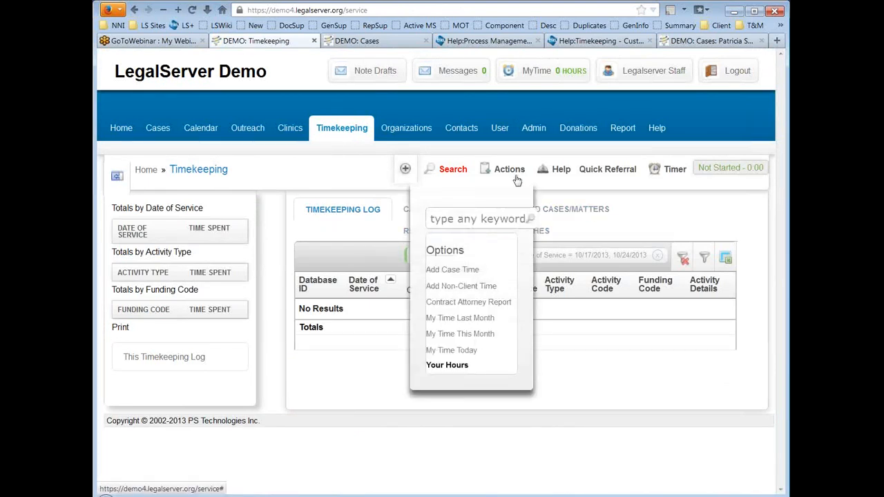
click(459, 270)
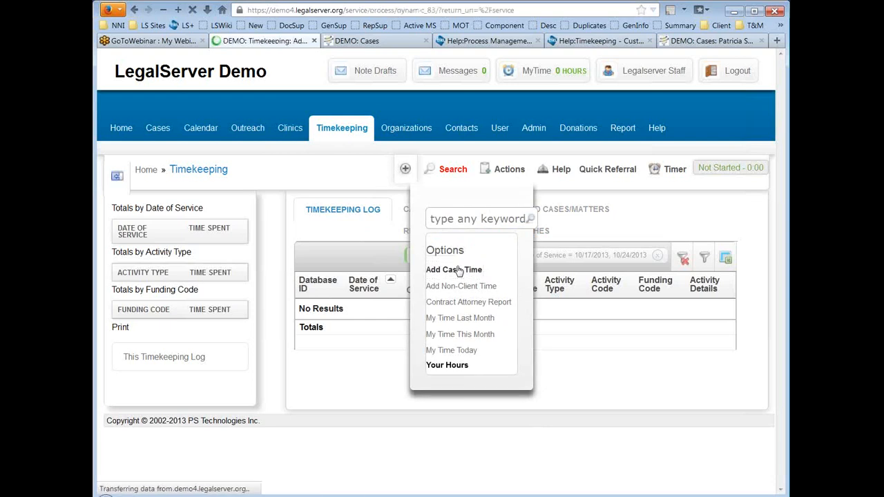
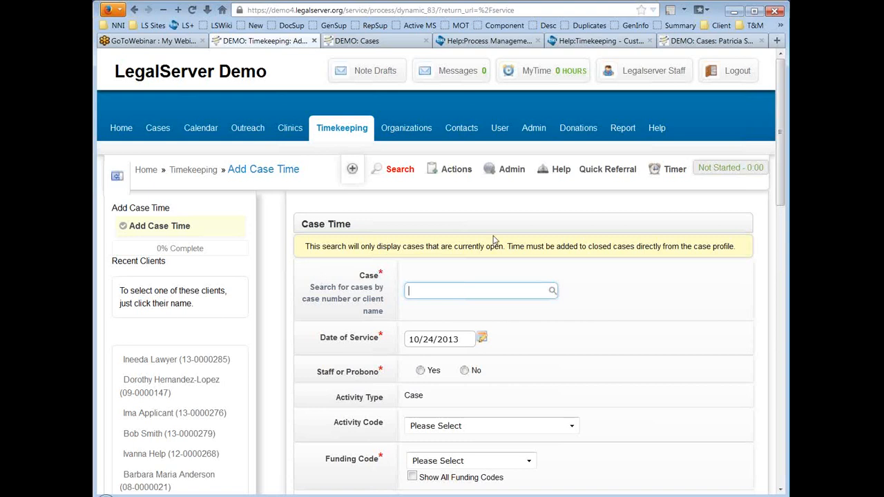
Step: Open the Add Case Time Timekeeping Aux Form in the Dynamic Form editor and review its form elements
click(515, 174)
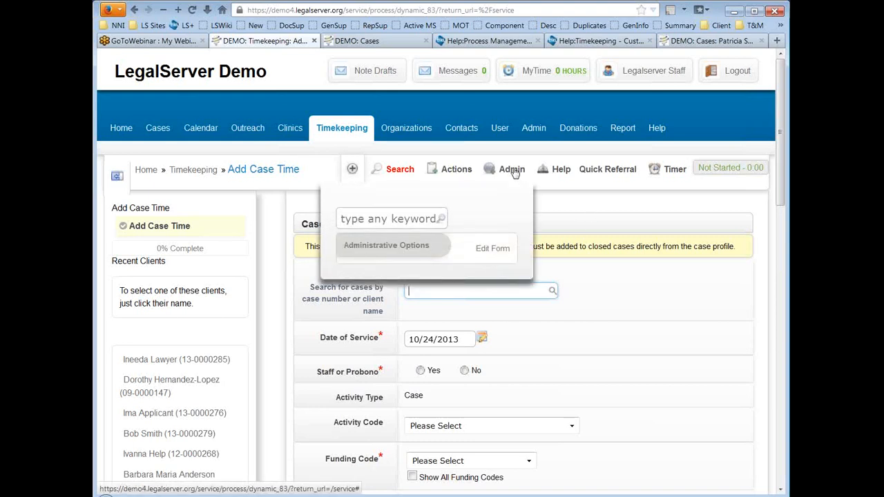
click(499, 252)
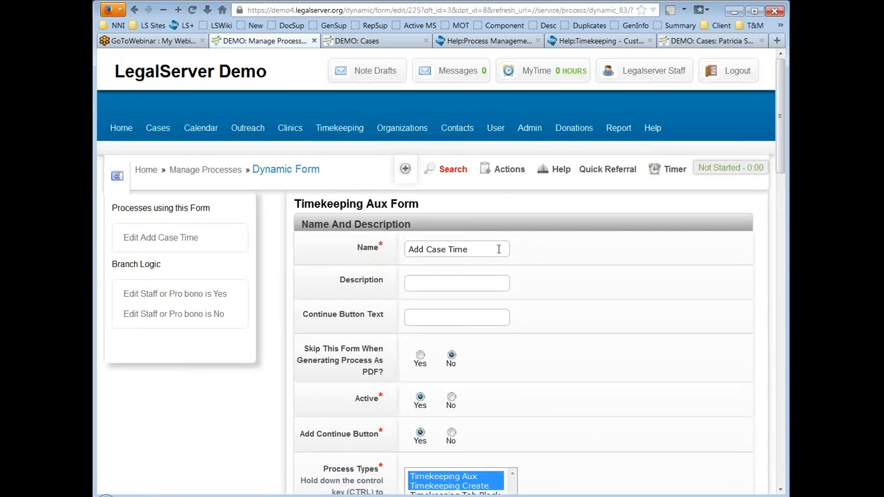
scroll(281, 276, down, 2)
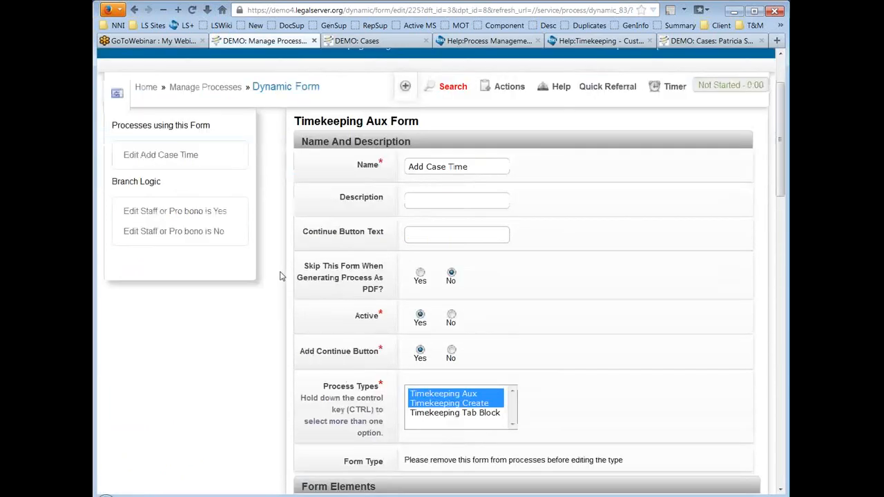
scroll(280, 276, down, 5)
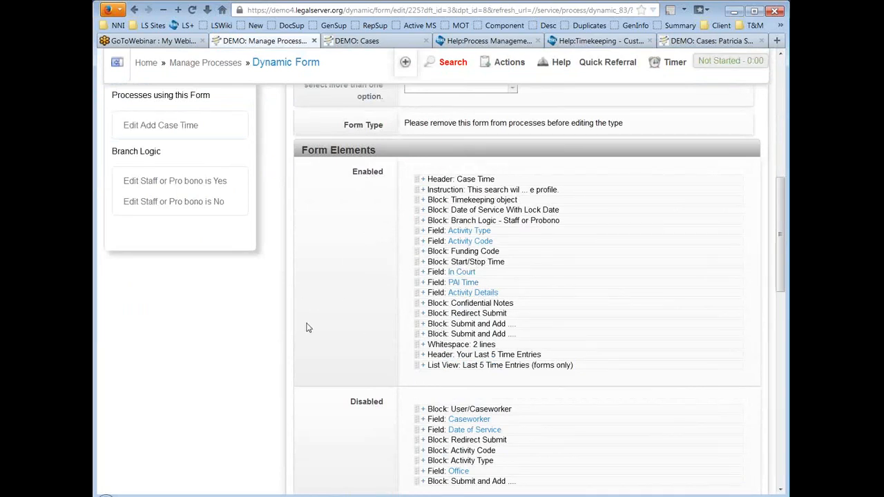
scroll(309, 324, up, 3)
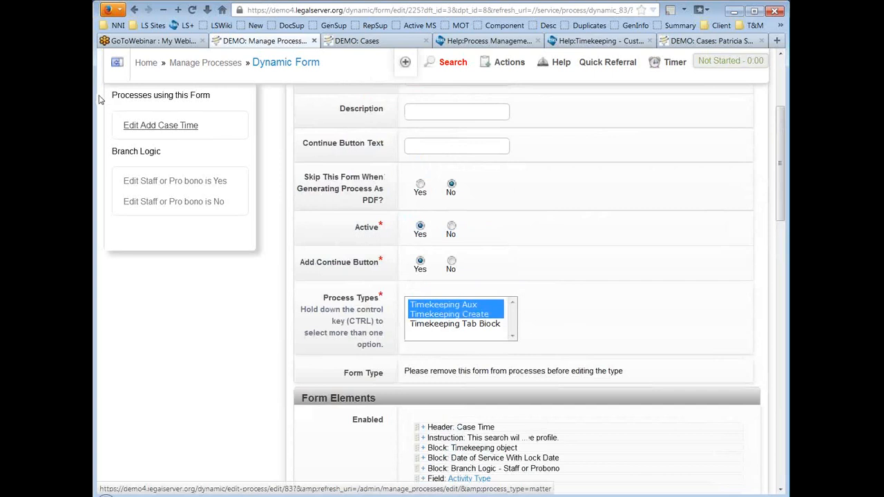
Step: Open the Add Case Time process settings and set Administrator Permission to None
click(188, 127)
click(189, 127)
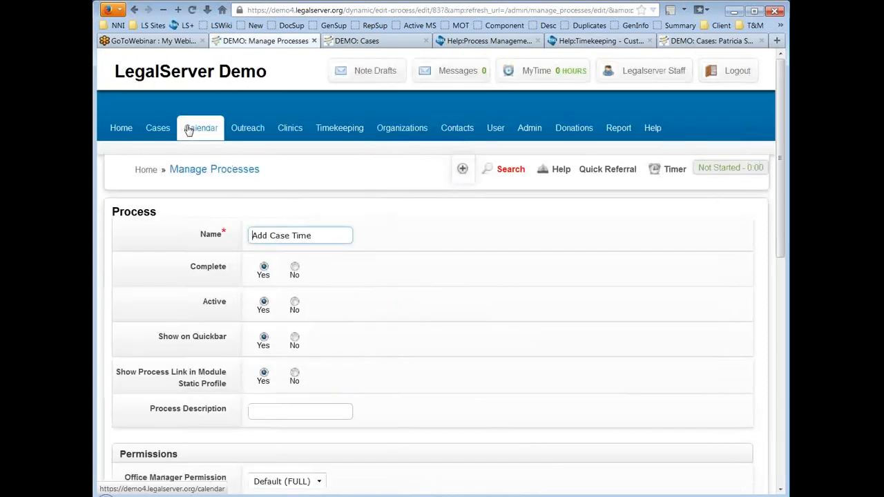
click(520, 236)
scroll(537, 233, down, 5)
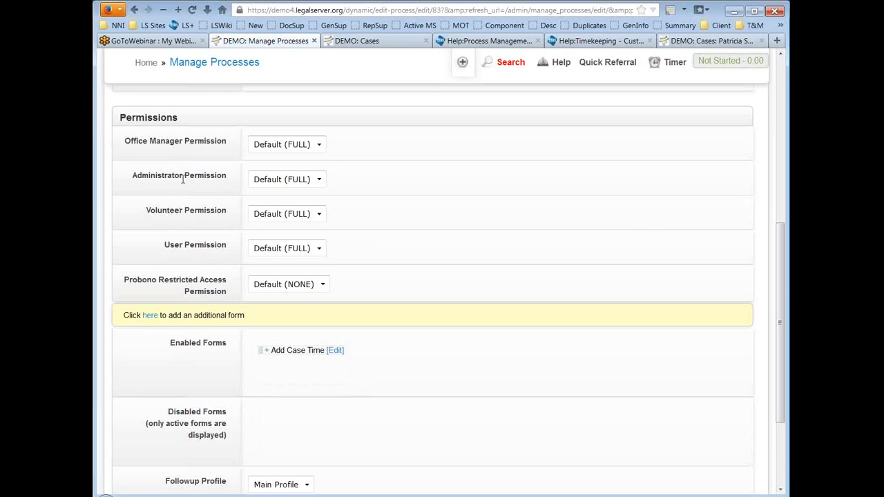
click(320, 179)
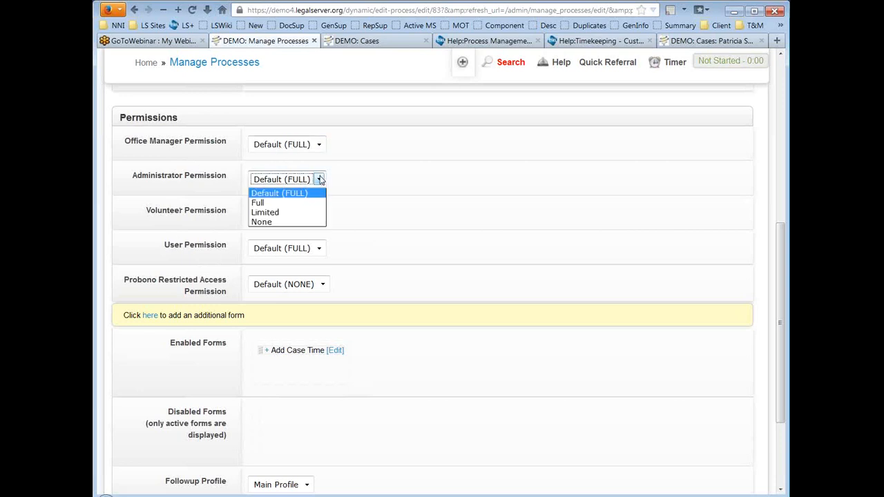
click(314, 192)
key(Down)
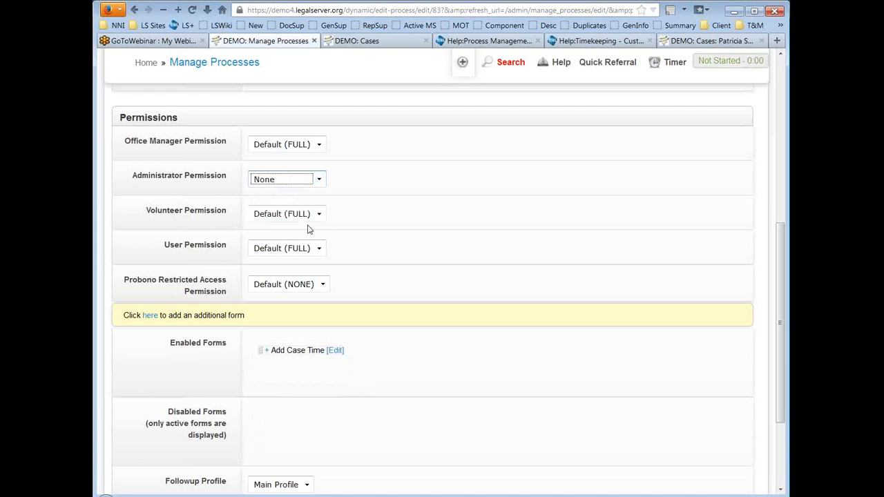
click(538, 181)
Step: Set Volunteer Permission to None and submit the process settings
drag(125, 282, 240, 293)
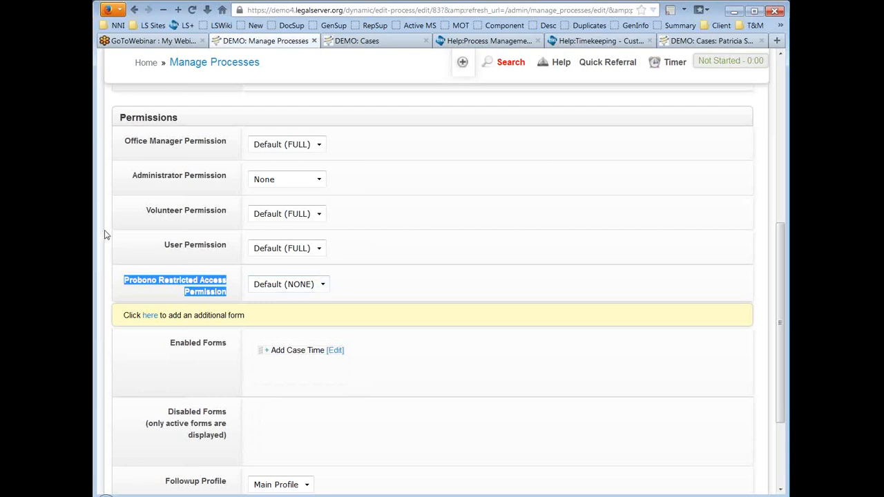
drag(132, 216, 196, 213)
click(232, 216)
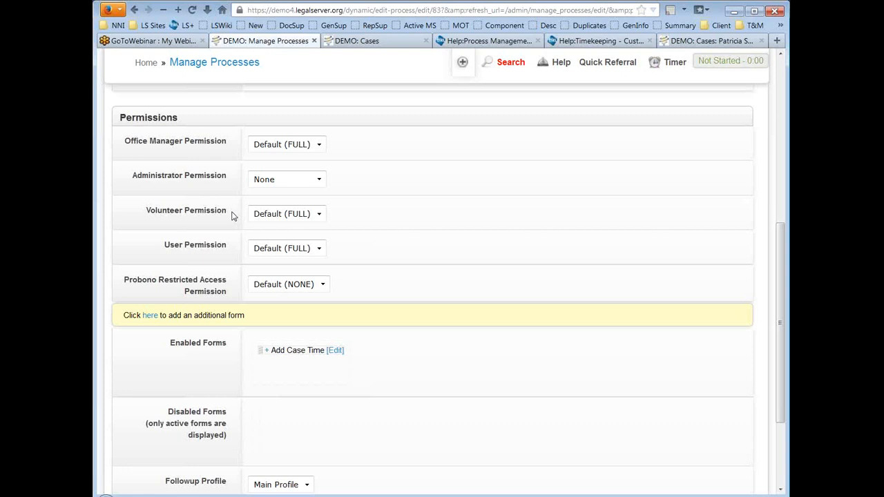
click(297, 216)
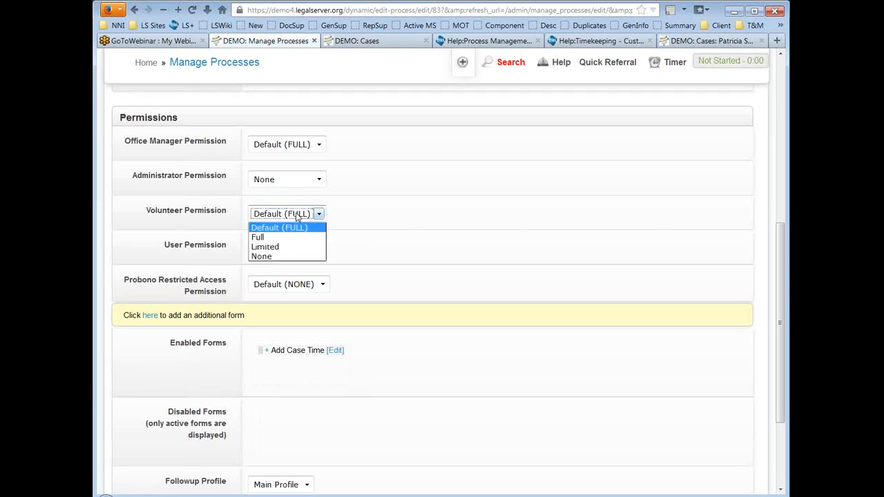
click(295, 256)
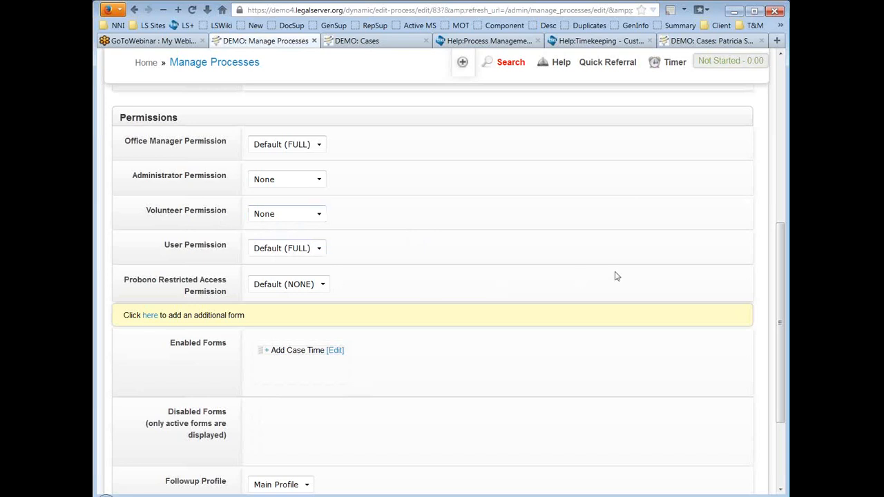
scroll(601, 277, down, 3)
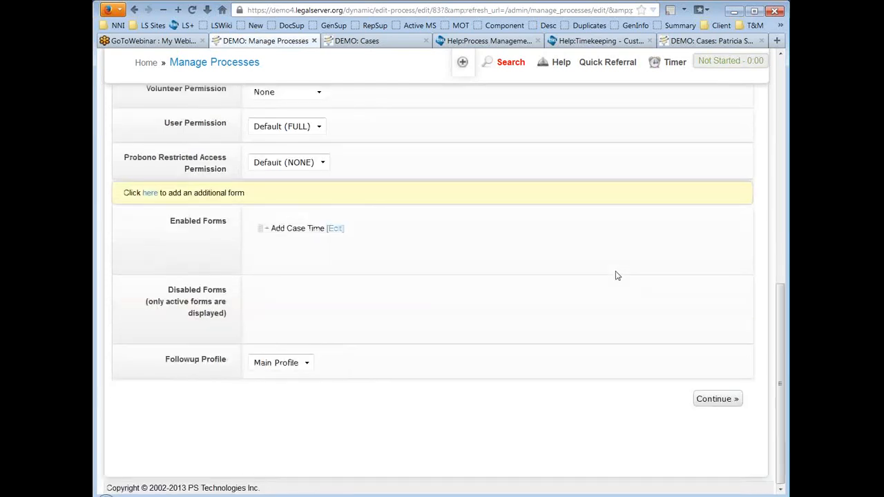
click(727, 403)
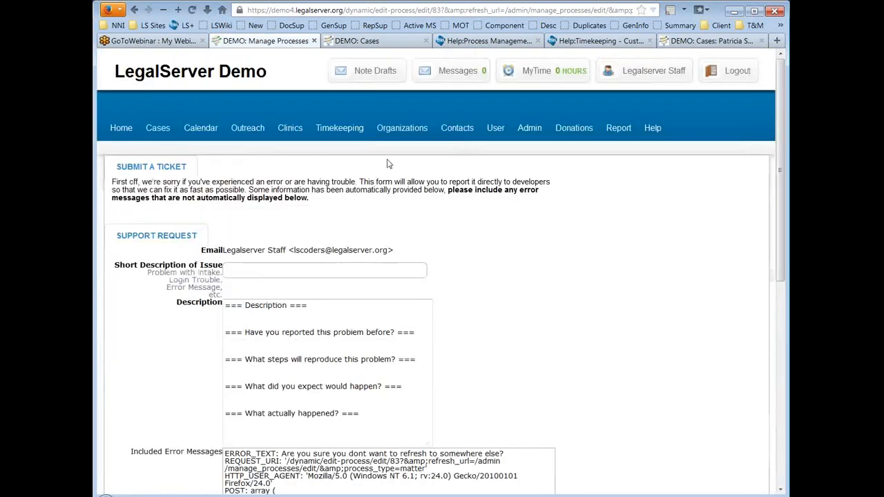
Step: Return to Timekeeping, check its Actions menu, then go to the Administration page
click(342, 131)
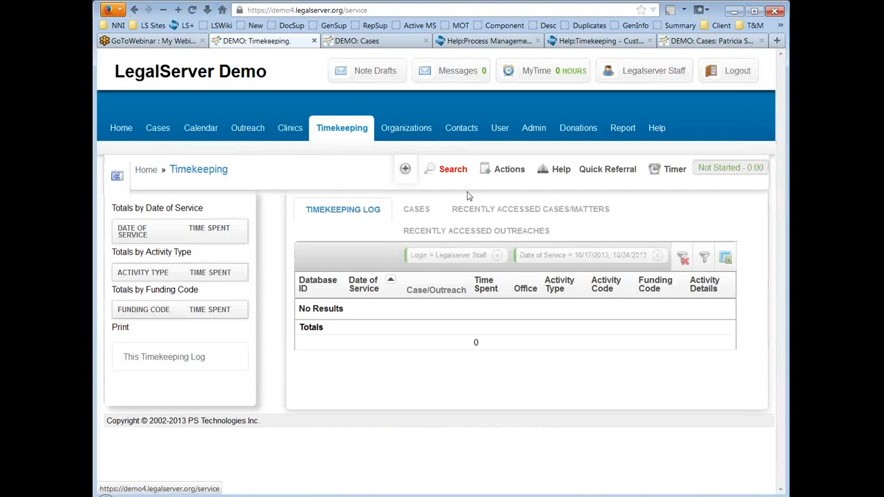
click(511, 170)
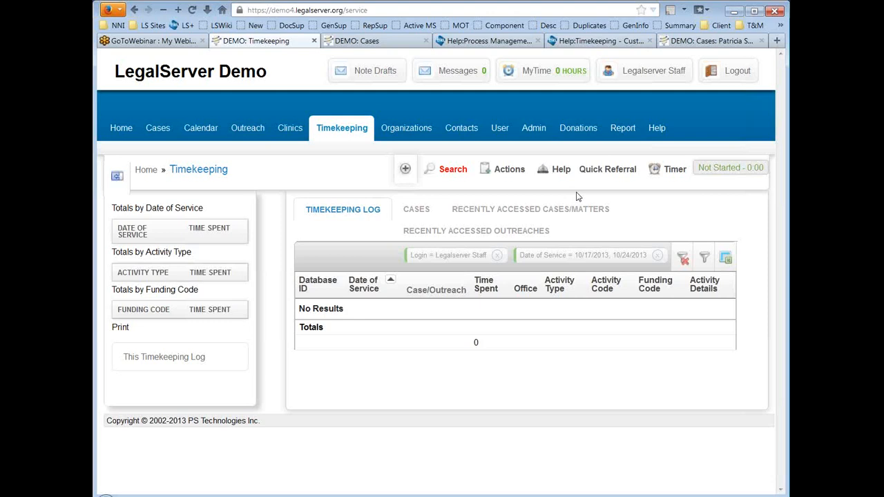
click(510, 184)
click(535, 131)
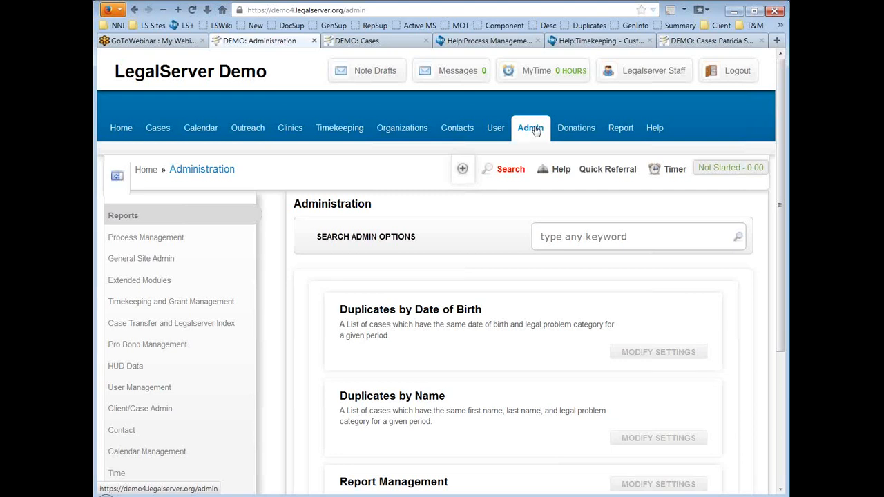
Step: List the Timekeeping module's processes under Processes, Forms, and Profiles
click(159, 239)
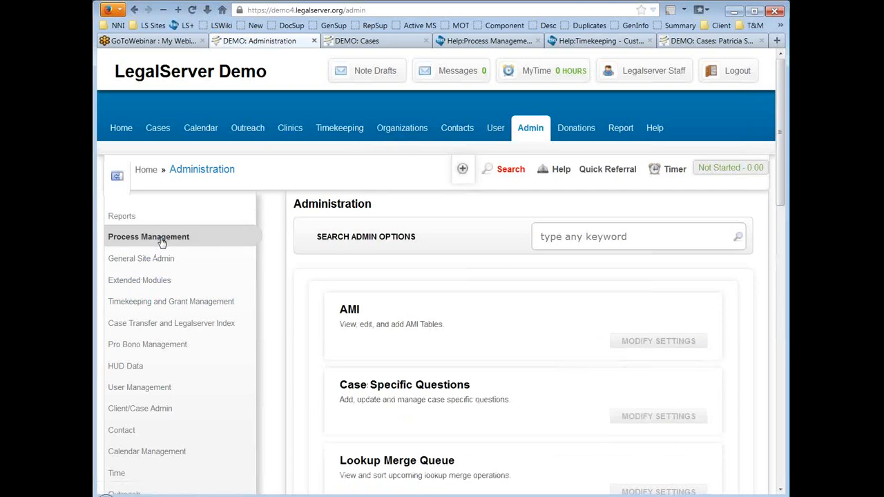
scroll(280, 247, down, 4)
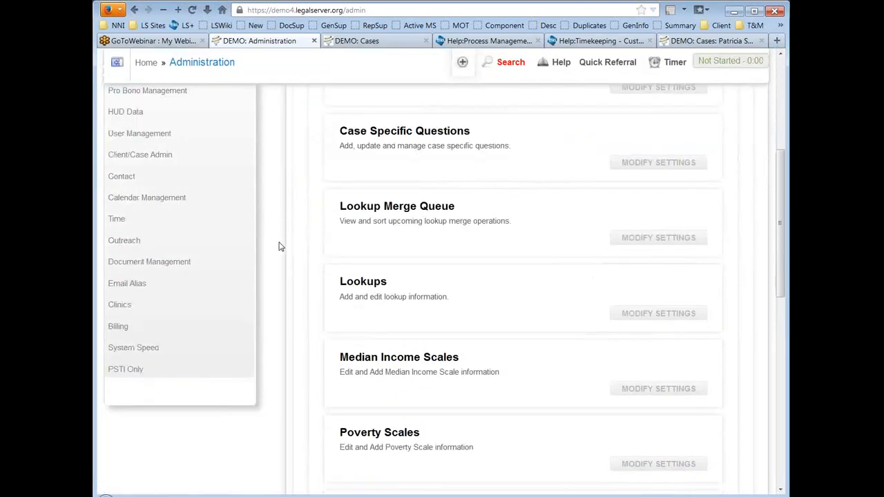
scroll(280, 246, down, 3)
click(458, 419)
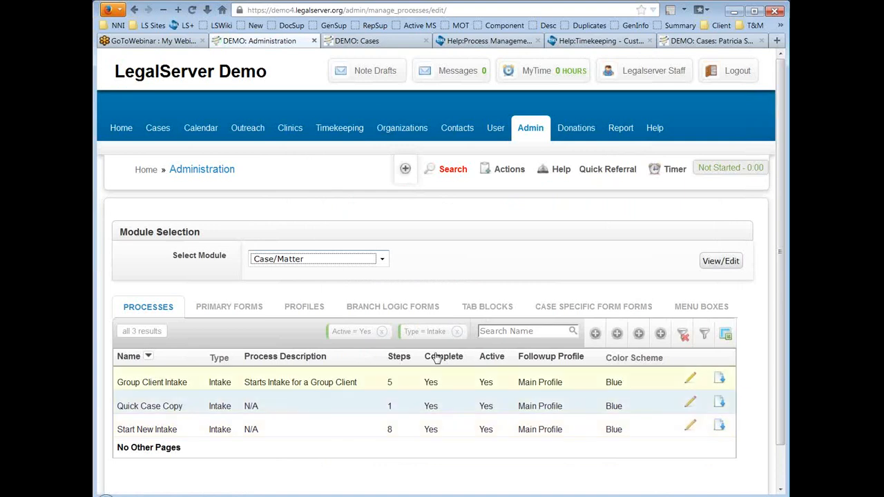
click(338, 260)
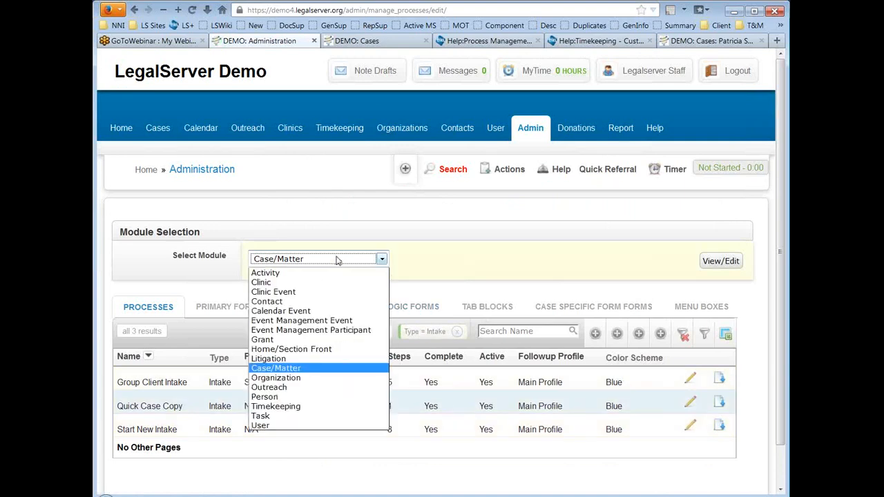
click(327, 406)
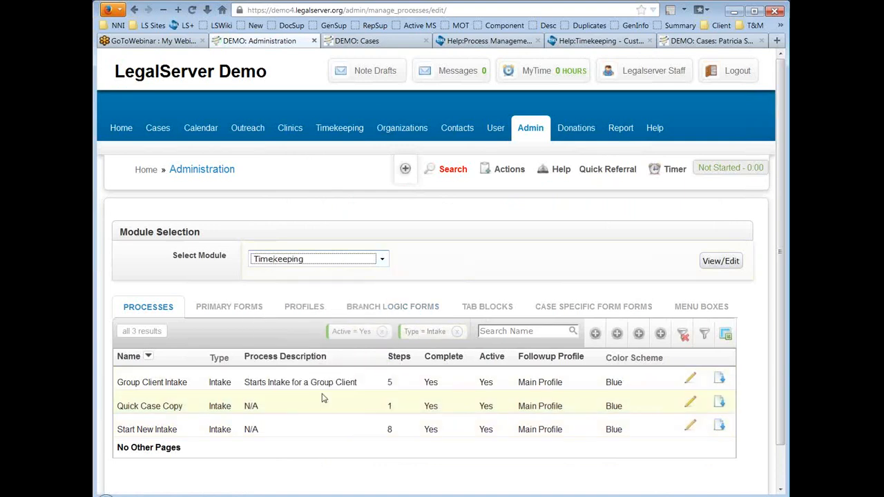
click(718, 267)
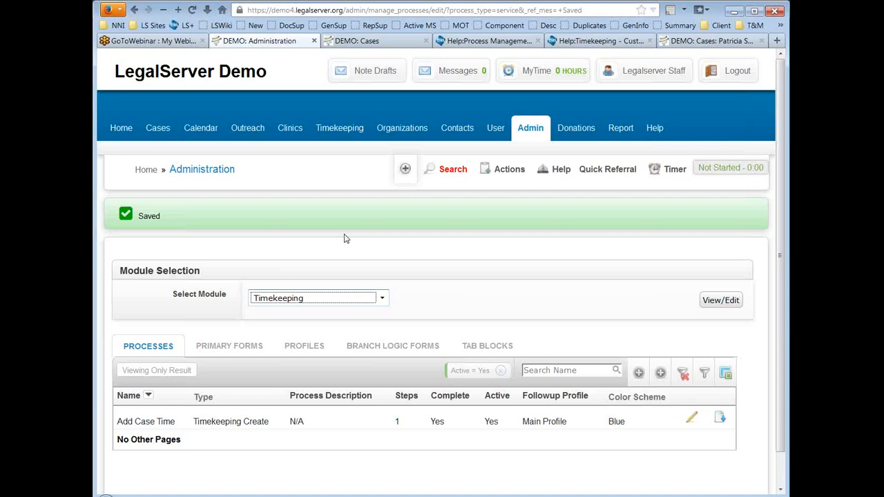
Step: Set Add Case Time's Administrator and Volunteer permissions to Default (FULL)
click(692, 419)
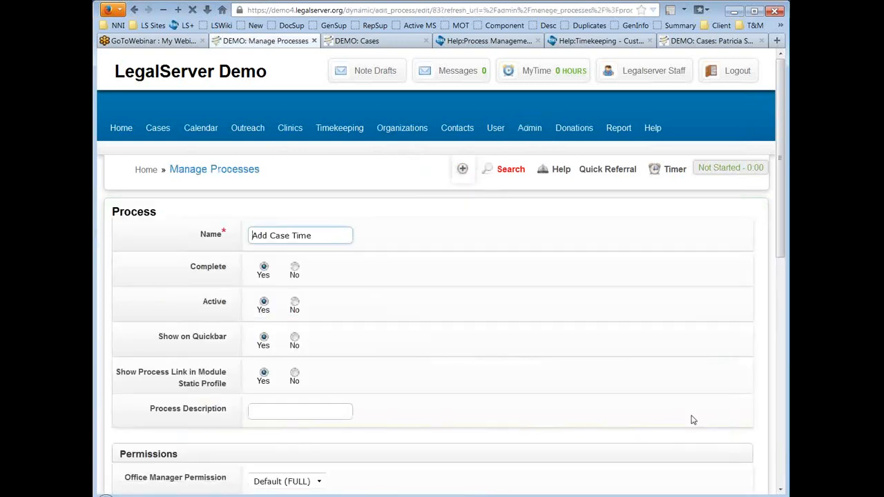
scroll(575, 253, down, 2)
scroll(574, 253, down, 6)
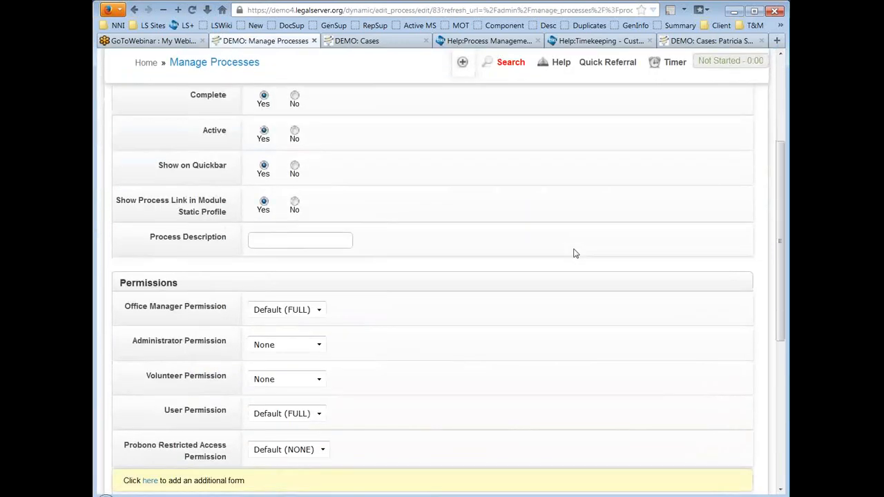
click(291, 180)
click(288, 194)
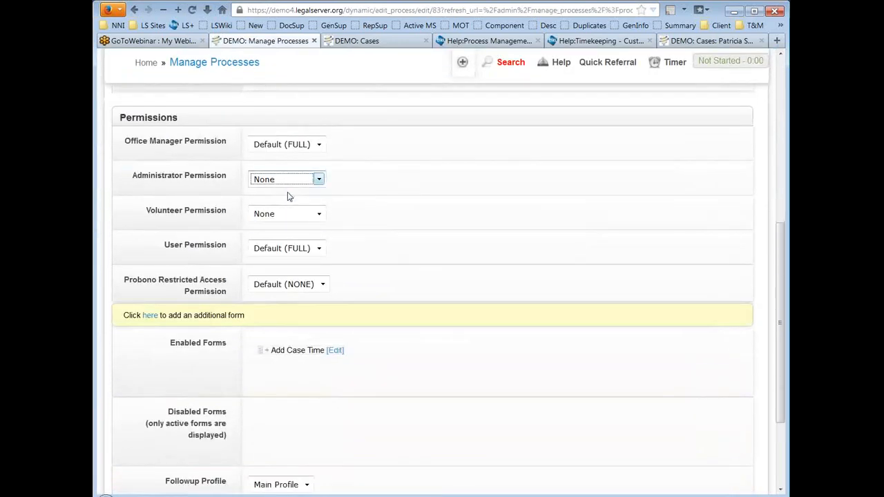
click(299, 214)
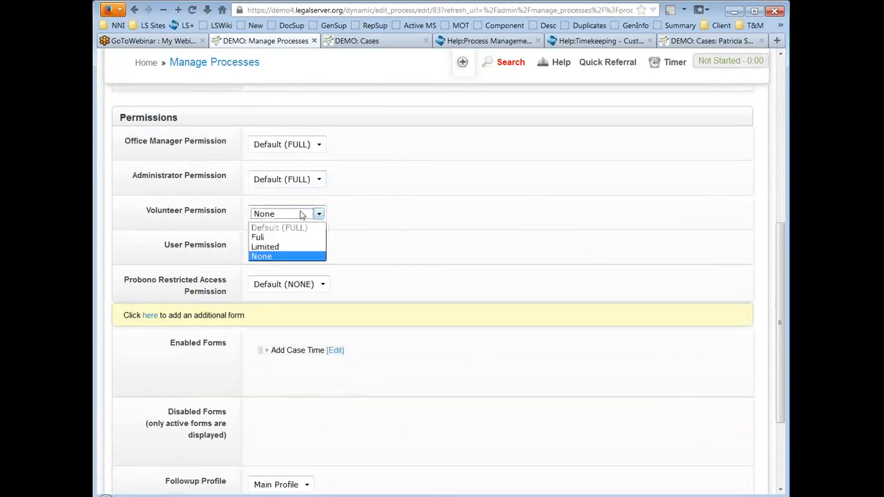
click(300, 227)
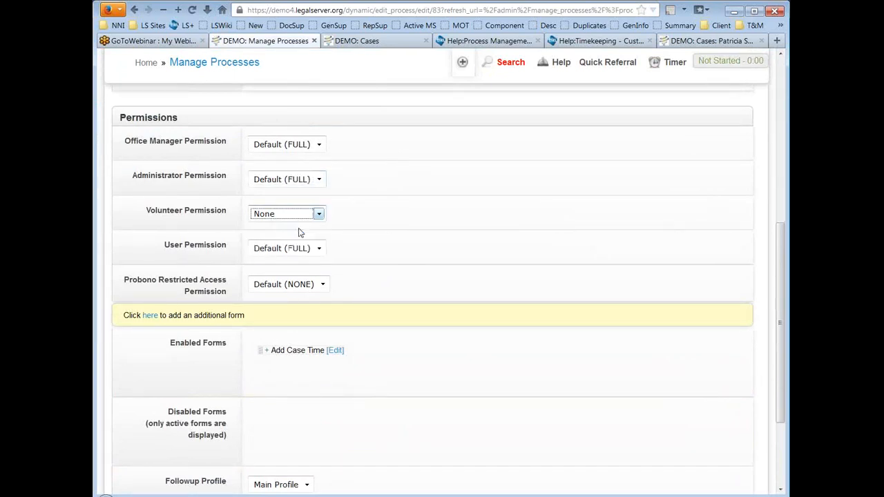
click(560, 247)
scroll(561, 247, up, 2)
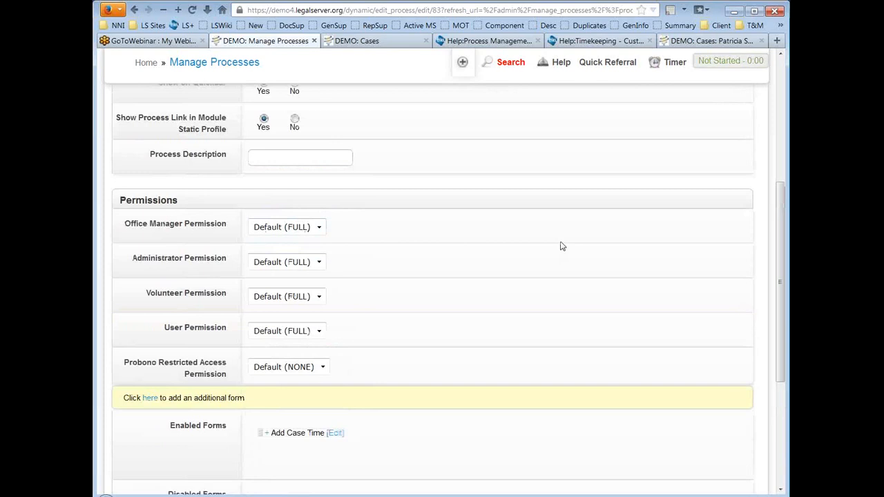
scroll(561, 246, up, 6)
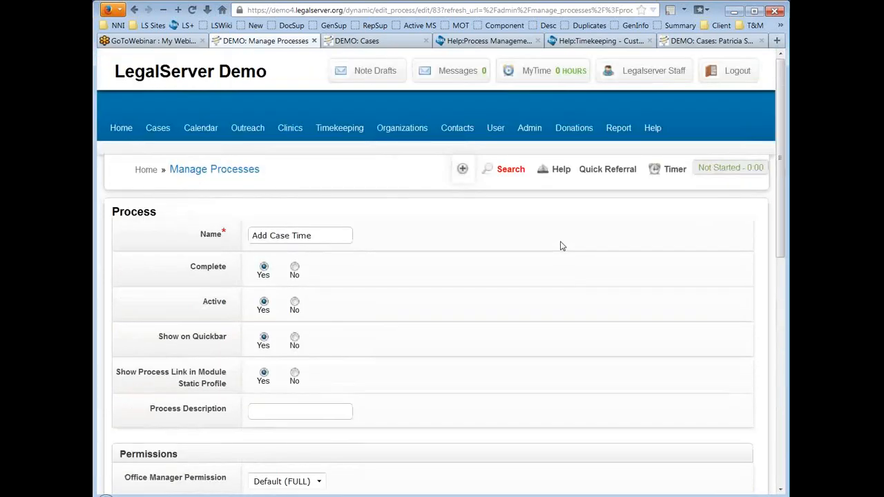
scroll(561, 247, down, 2)
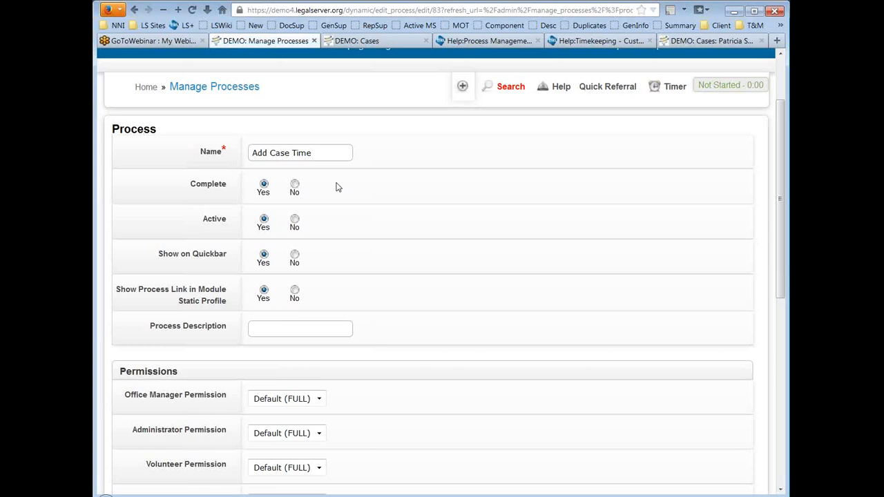
Step: Switch the process's Active setting to No and back to Yes
drag(199, 219, 225, 220)
click(295, 220)
click(535, 234)
click(264, 219)
scroll(702, 275, down, 2)
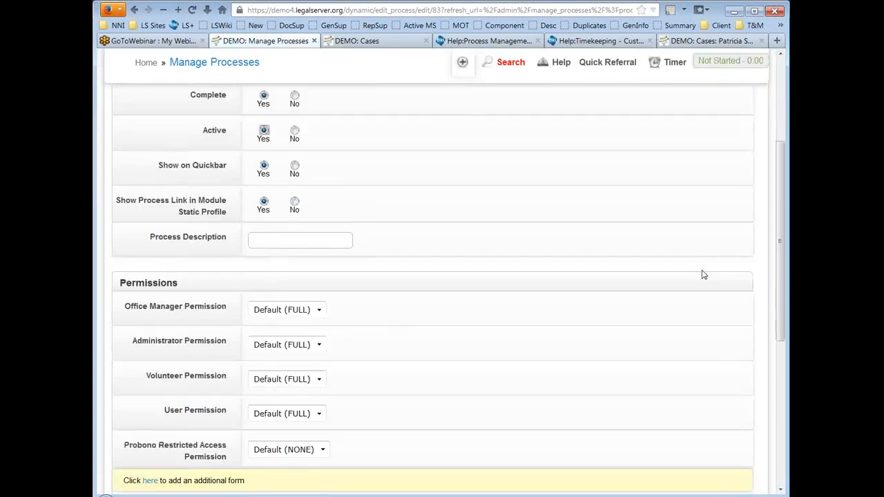
scroll(702, 275, down, 4)
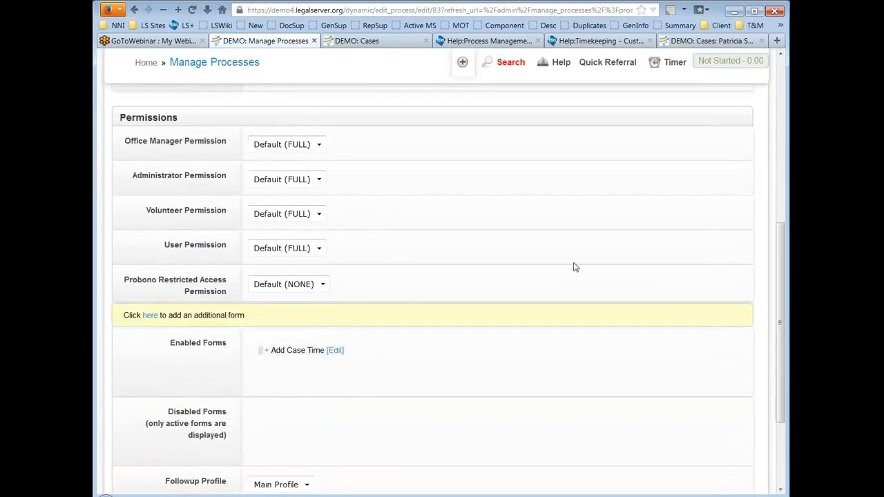
Step: Keep Main Profile as the followup profile and save the Add Case Time process
scroll(603, 255, down, 3)
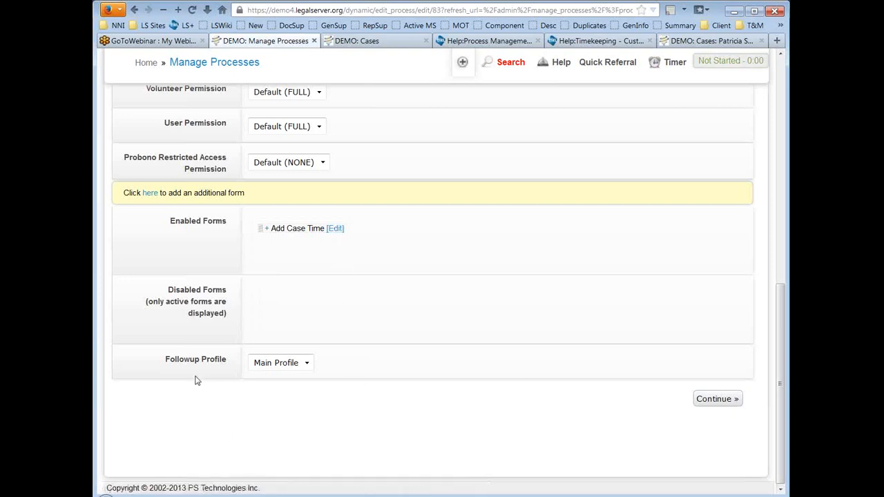
click(306, 363)
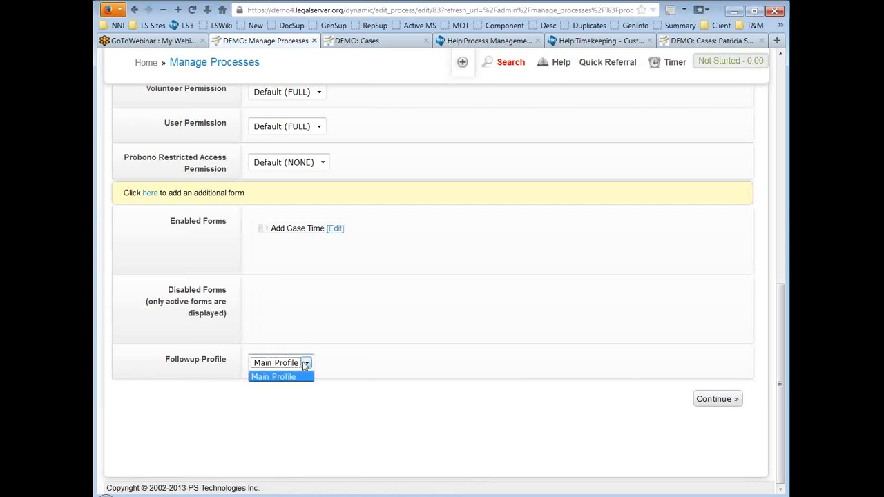
click(305, 366)
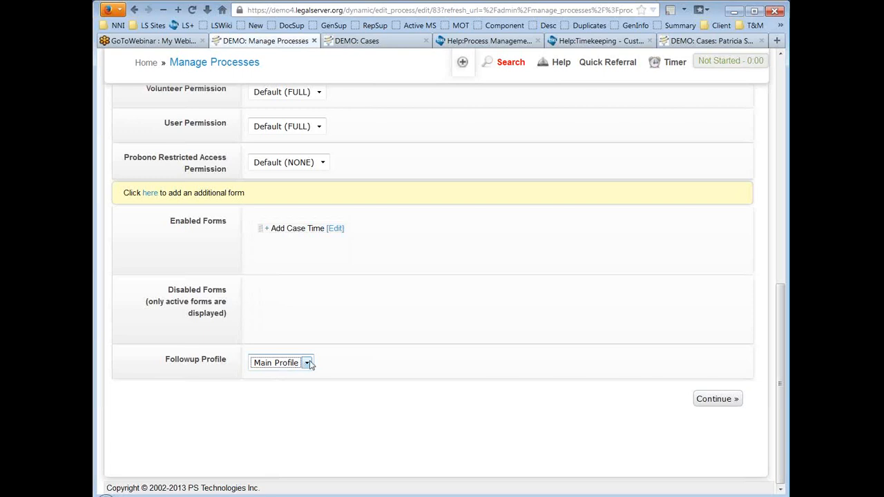
click(712, 403)
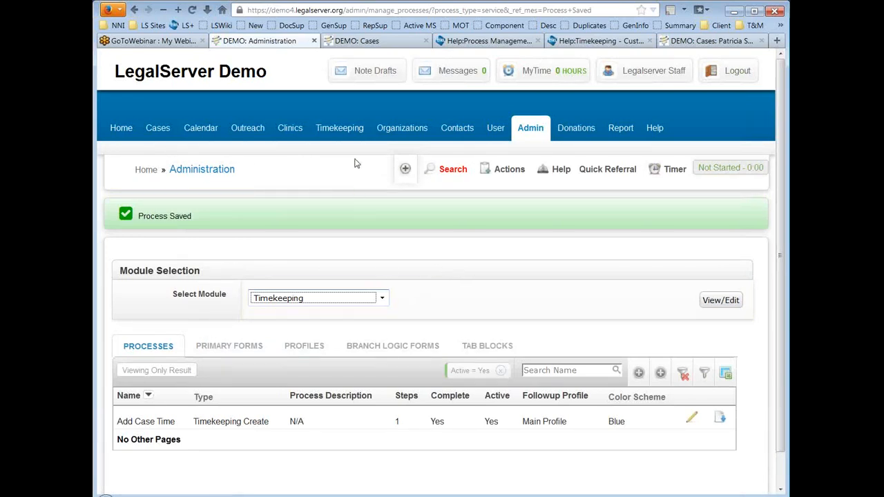
Step: Open the Timekeeping Actions menu, then switch to the Process Management help page
click(339, 130)
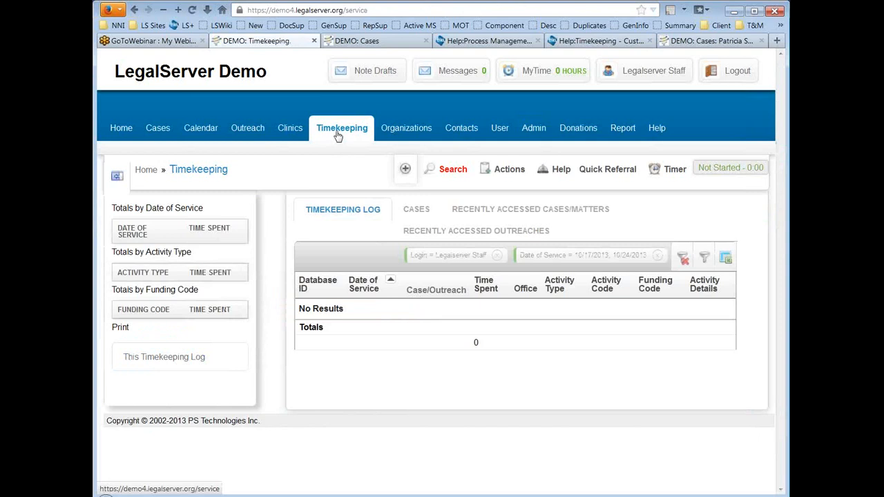
click(510, 171)
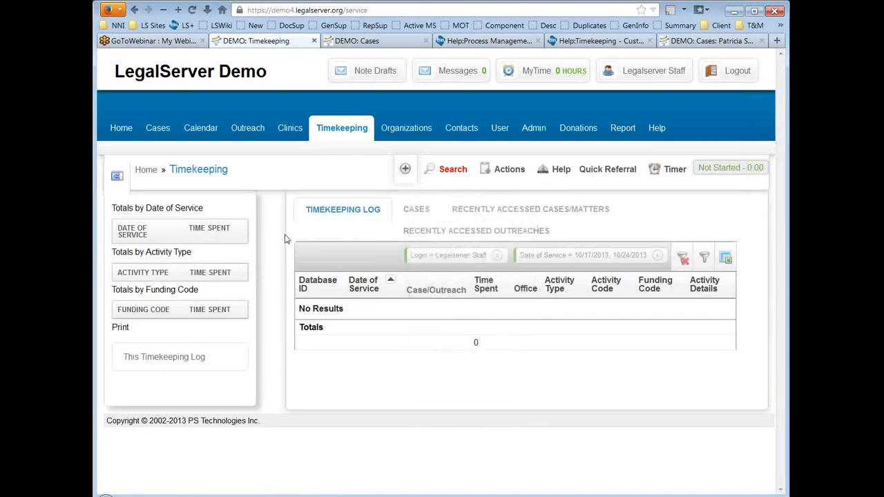
click(496, 46)
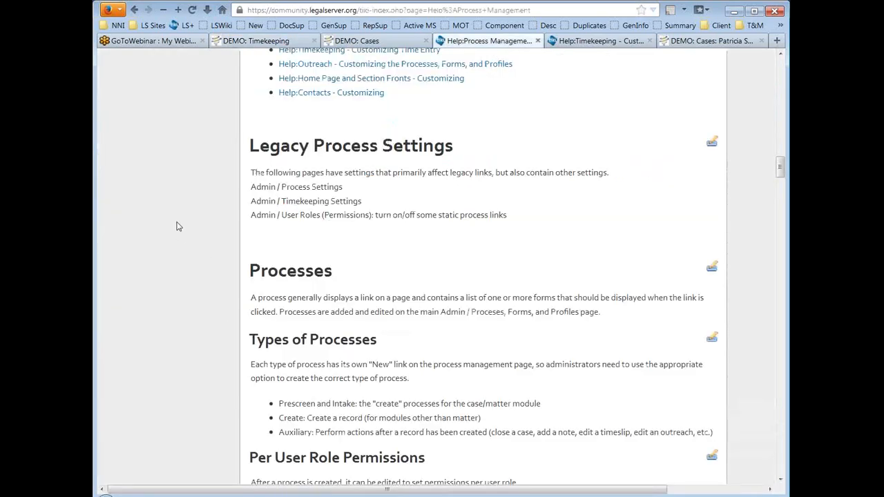
Step: Scroll to Types of Processes and highlight the Create and Prescreen and Intake descriptions
scroll(178, 202, down, 5)
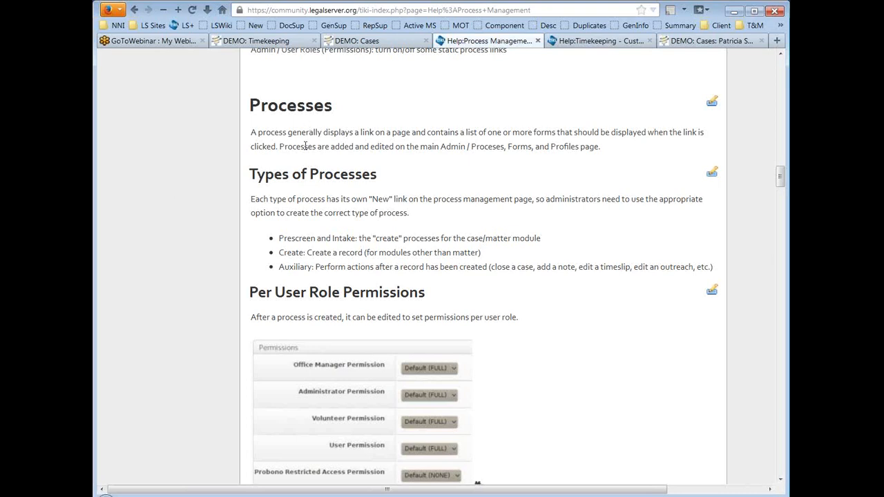
scroll(185, 176, down, 3)
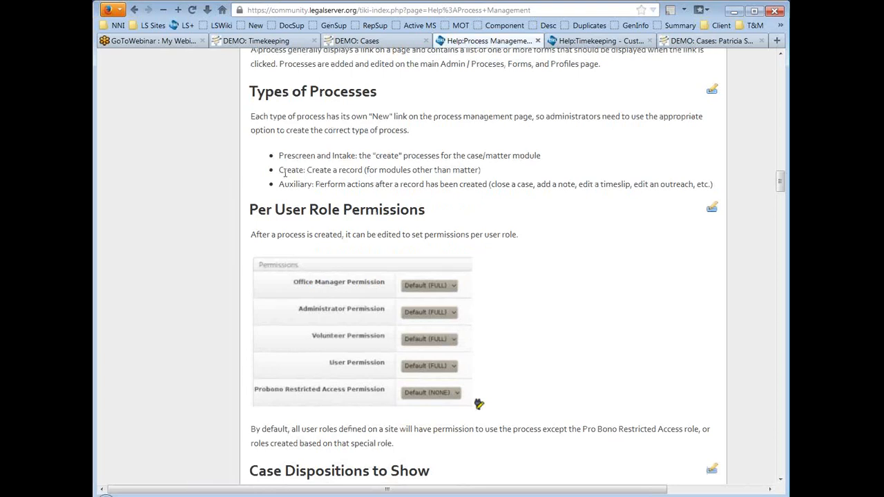
drag(279, 174, 480, 171)
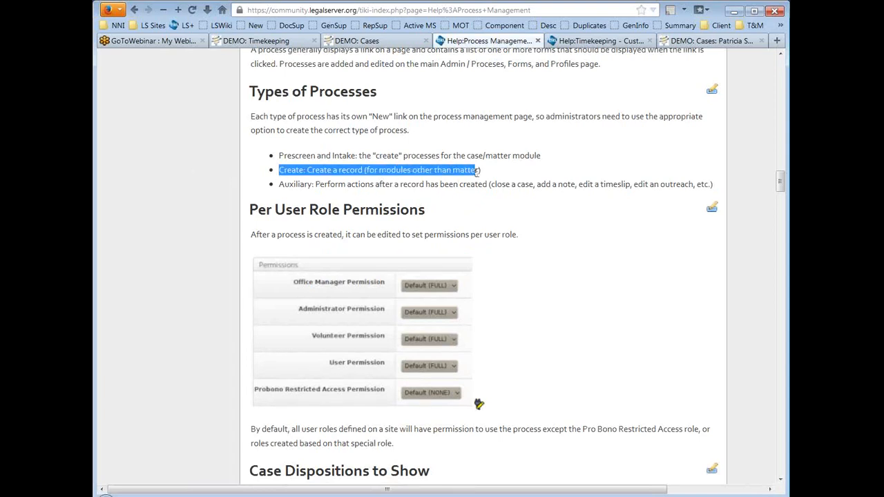
click(312, 190)
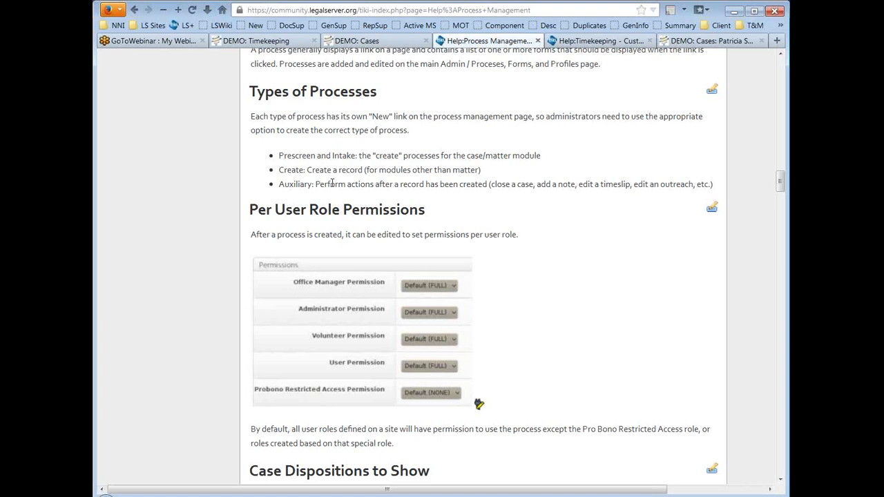
drag(279, 156, 579, 157)
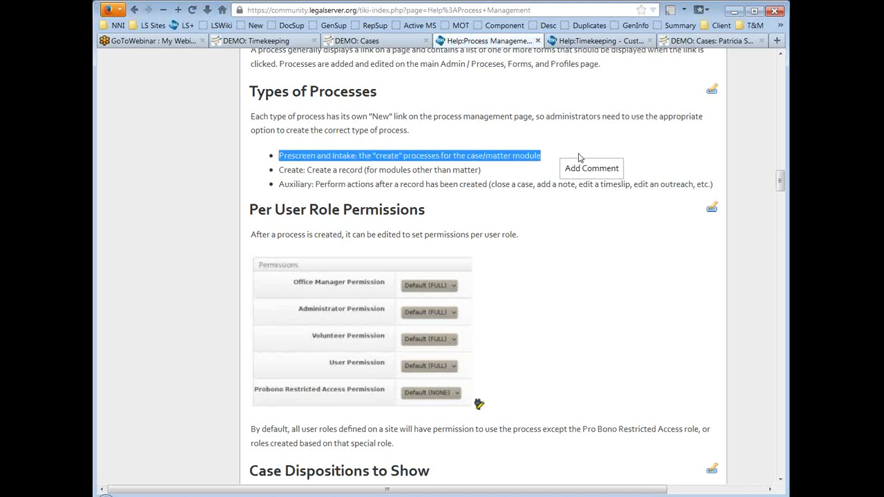
click(571, 135)
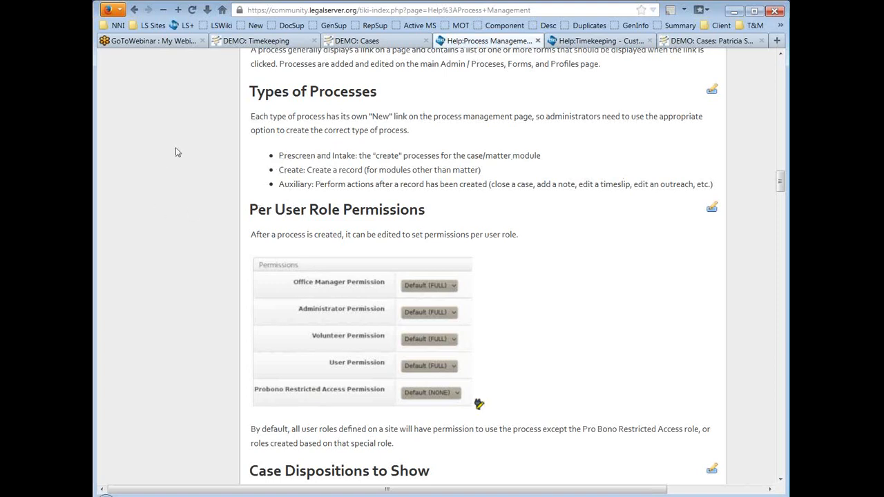
Step: Scroll the help page down to Case Dispositions to Show and its Close Case example
scroll(173, 154, down, 2)
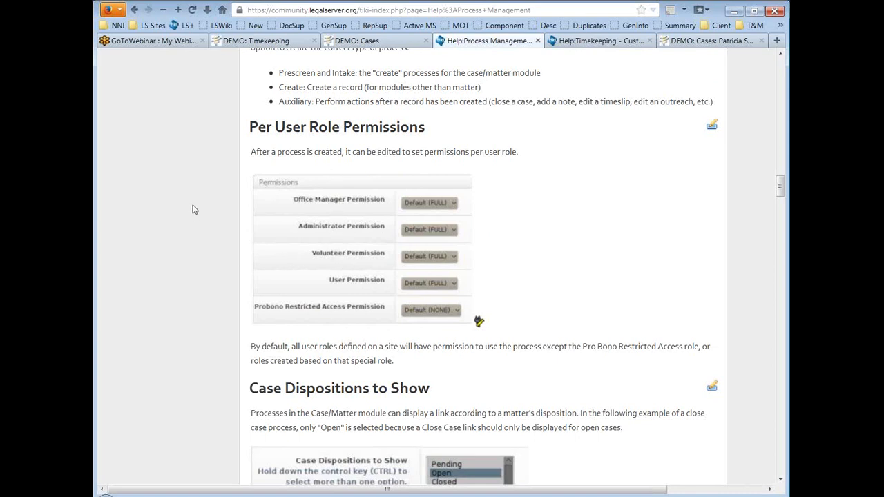
scroll(193, 209, down, 3)
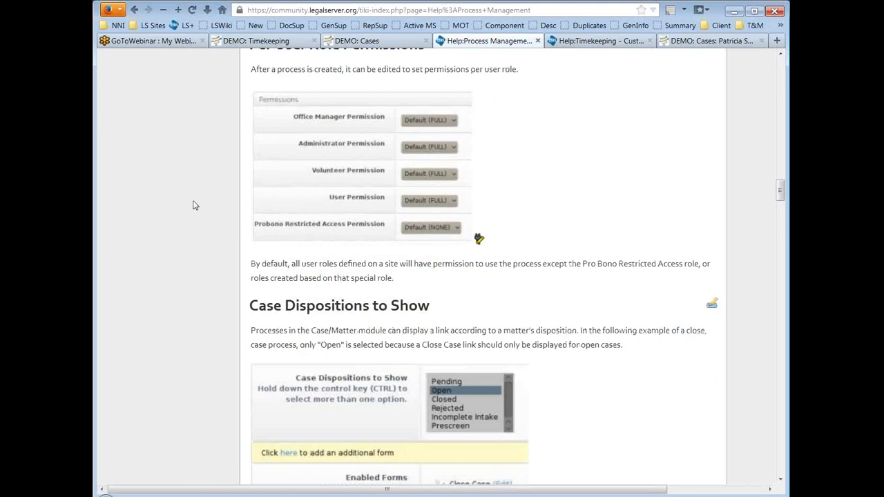
scroll(201, 192, down, 6)
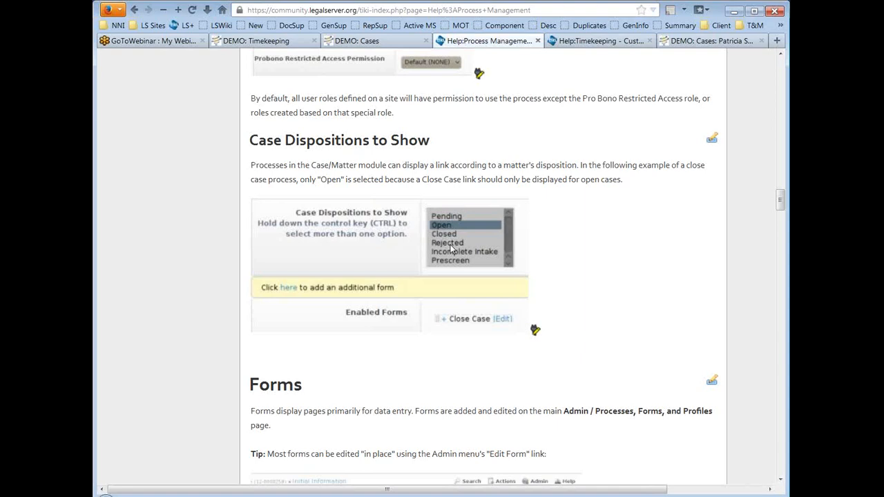
Step: Scroll past Forms, Form Elements, Fields, Blocks and List Views to the Profiles section
scroll(181, 245, down, 5)
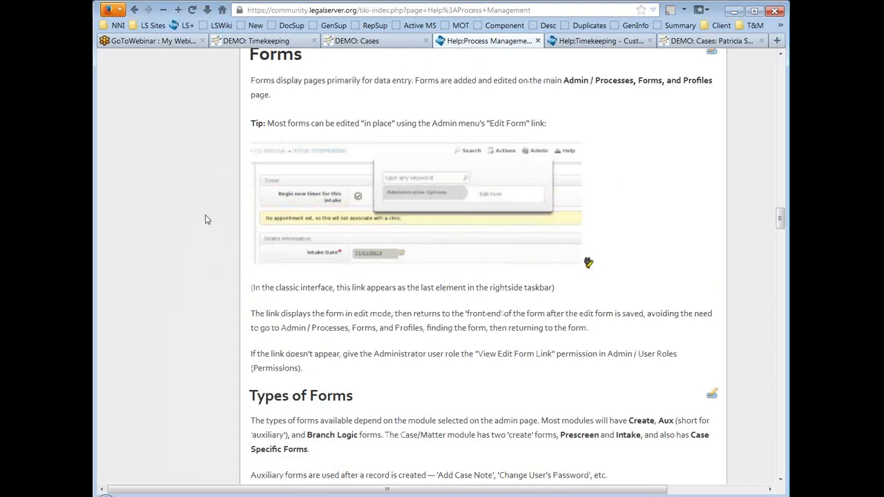
scroll(205, 219, down, 5)
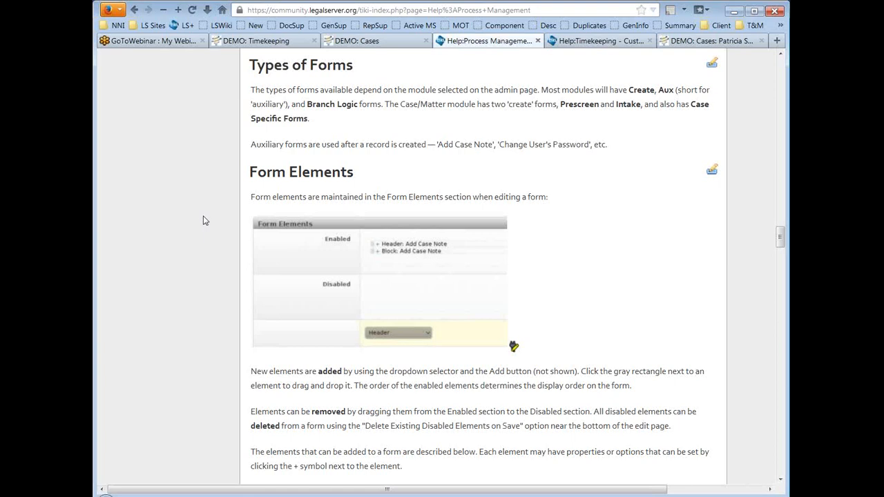
scroll(218, 145, down, 2)
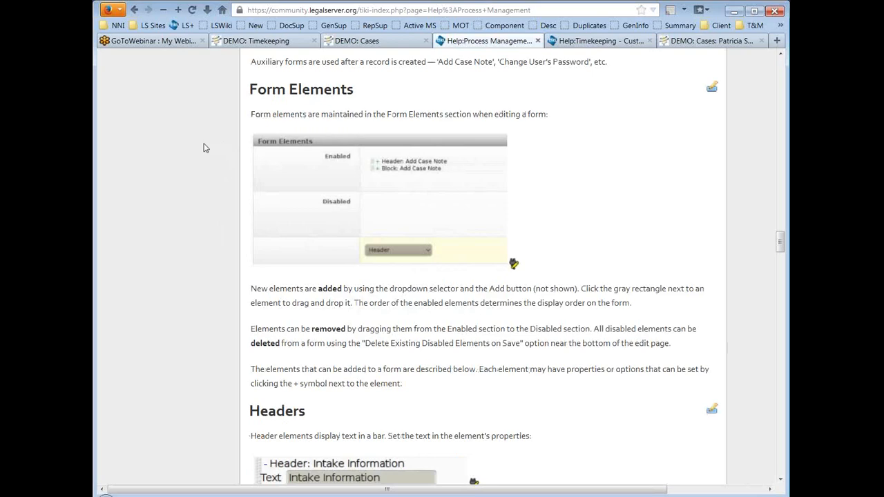
scroll(202, 146, down, 2)
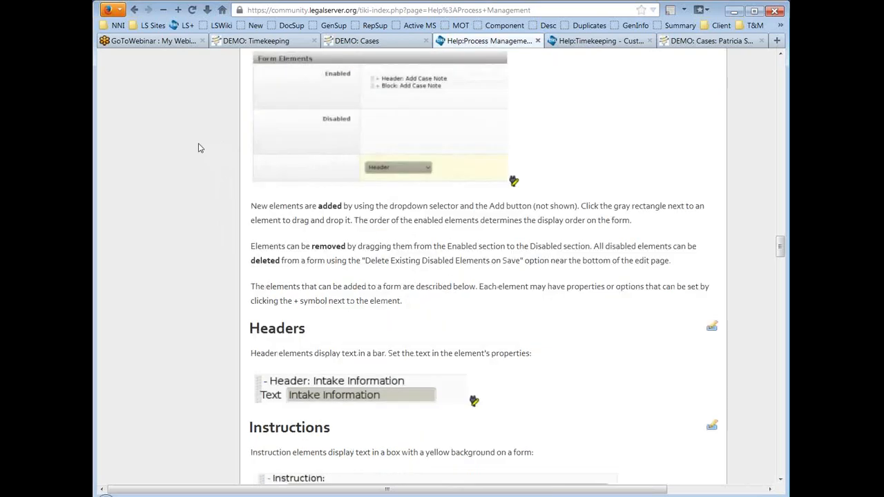
scroll(198, 148, down, 20)
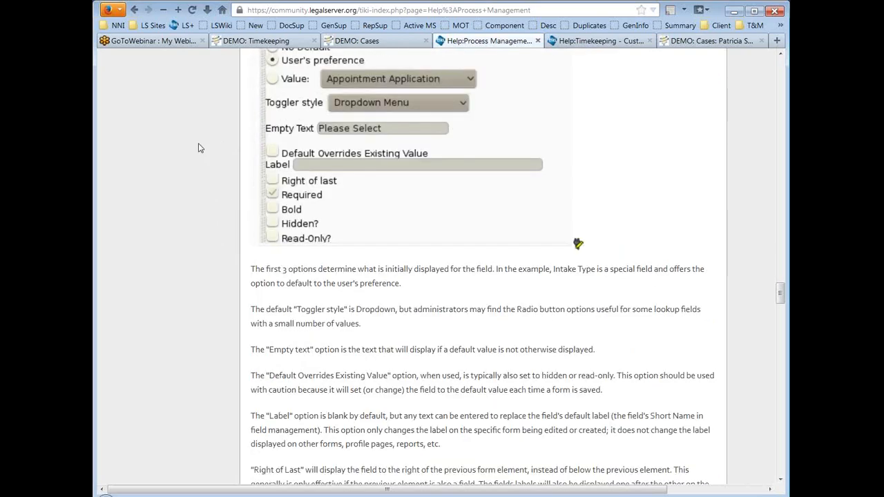
scroll(200, 147, down, 14)
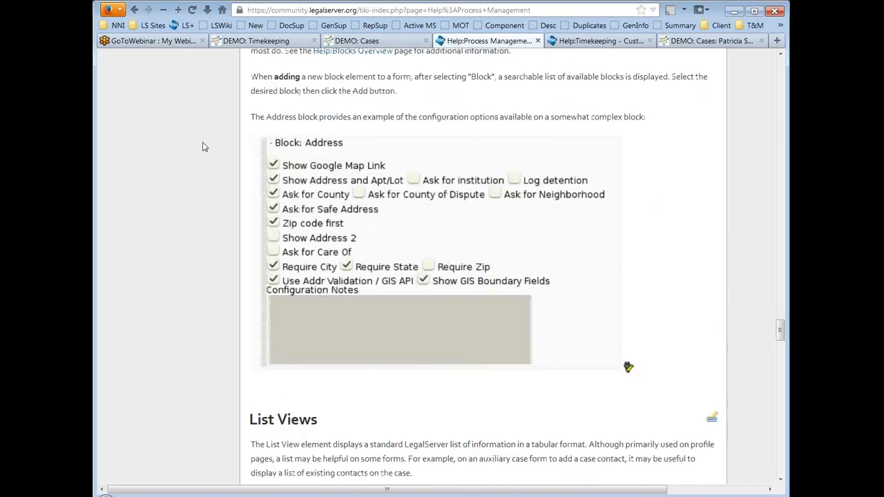
scroll(203, 146, down, 12)
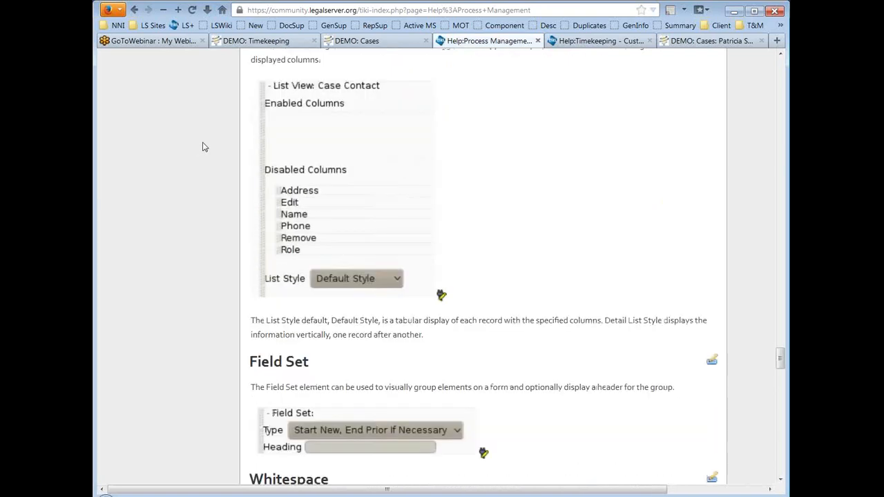
scroll(210, 134, down, 11)
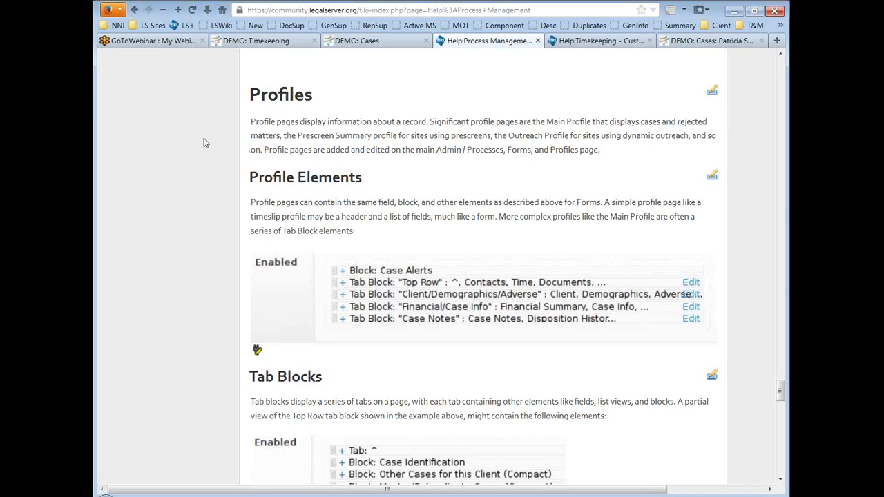
Step: Read down the Process Management help page through Print Profiles and Profile Views, then return to the introduction
scroll(173, 159, down, 9)
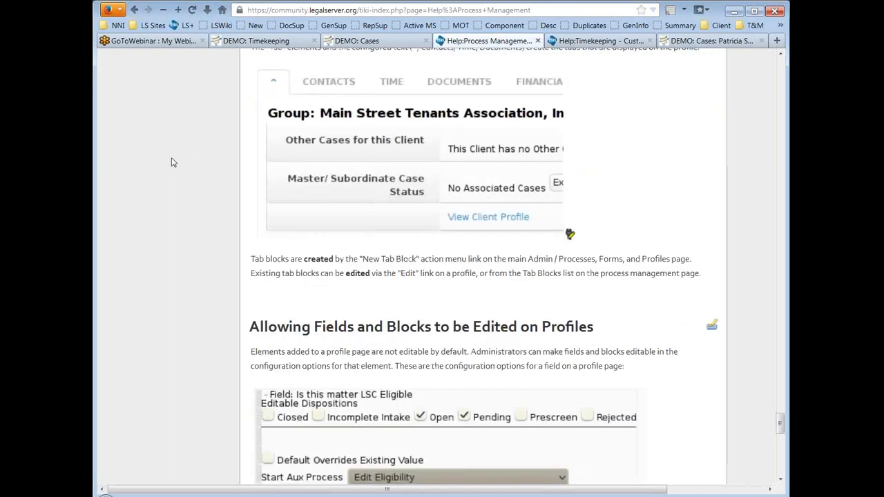
scroll(173, 162, down, 8)
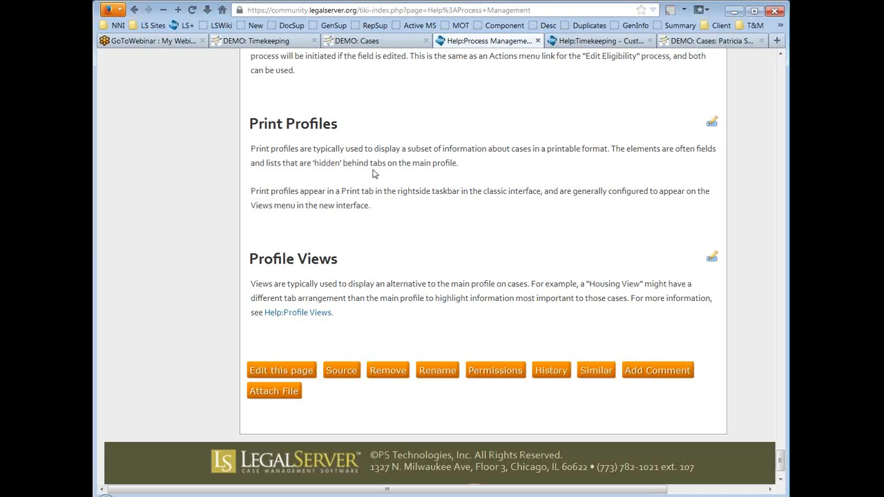
key(Home)
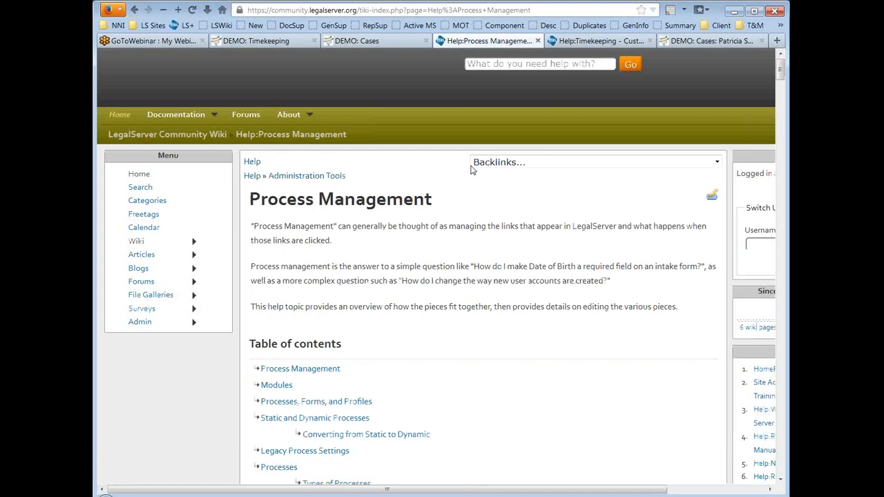